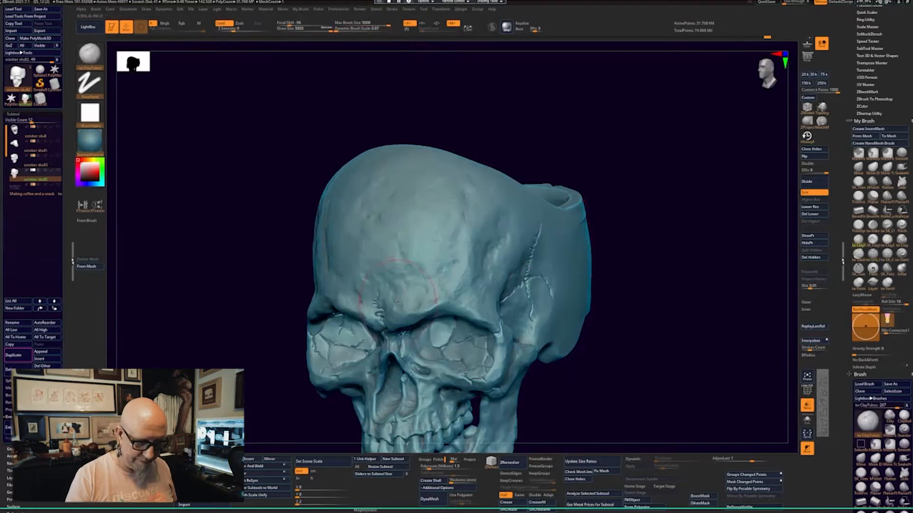
- Sketch curved horn outlines from the brow over both sides of the skull's forehead with the ClayTubes brush
{"action": "mouse_move", "coordinate": [420, 218]}
{"action": "left_mouse_down"}
{"action": "mouse_move", "coordinate": [407, 287]}
{"action": "mouse_move", "coordinate": [442, 205]}
{"action": "left_mouse_up"}
{"action": "mouse_move", "coordinate": [447, 278]}
{"action": "left_mouse_down"}
{"action": "mouse_move", "coordinate": [420, 223]}
{"action": "mouse_move", "coordinate": [437, 178]}
{"action": "mouse_move", "coordinate": [511, 211]}
{"action": "left_mouse_up"}
{"action": "left_click_drag", "start_coordinate": [663, 184], "coordinate": [655, 267]}
{"action": "left_click_drag", "start_coordinate": [489, 152], "coordinate": [507, 157]}
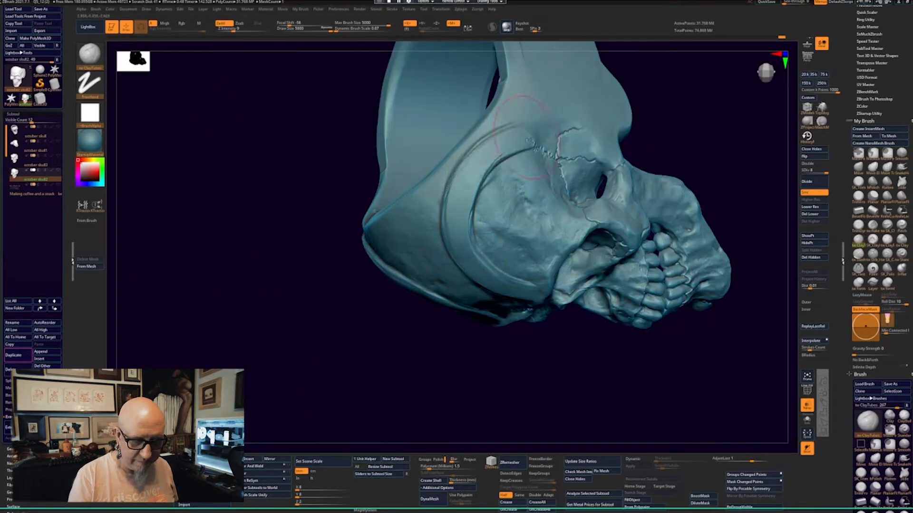
{"action": "mouse_move", "coordinate": [506, 351]}
{"action": "left_mouse_down"}
{"action": "mouse_move", "coordinate": [556, 369]}
{"action": "mouse_move", "coordinate": [569, 335]}
{"action": "left_mouse_up"}
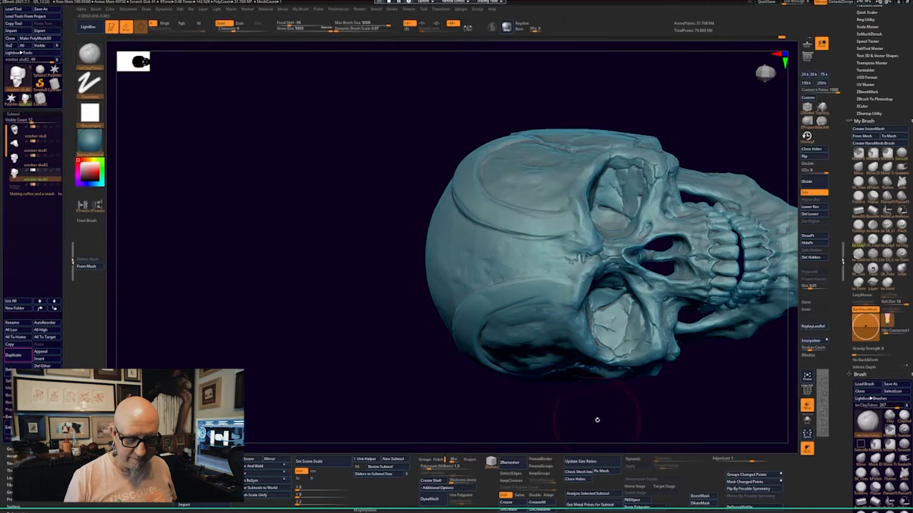
- Build up the horn outlines into raised bands that curve around each temple of the skull
{"action": "mouse_move", "coordinate": [597, 420]}
{"action": "left_mouse_down"}
{"action": "mouse_move", "coordinate": [622, 387]}
{"action": "mouse_move", "coordinate": [471, 393]}
{"action": "mouse_move", "coordinate": [536, 369]}
{"action": "mouse_move", "coordinate": [482, 305]}
{"action": "left_mouse_up"}
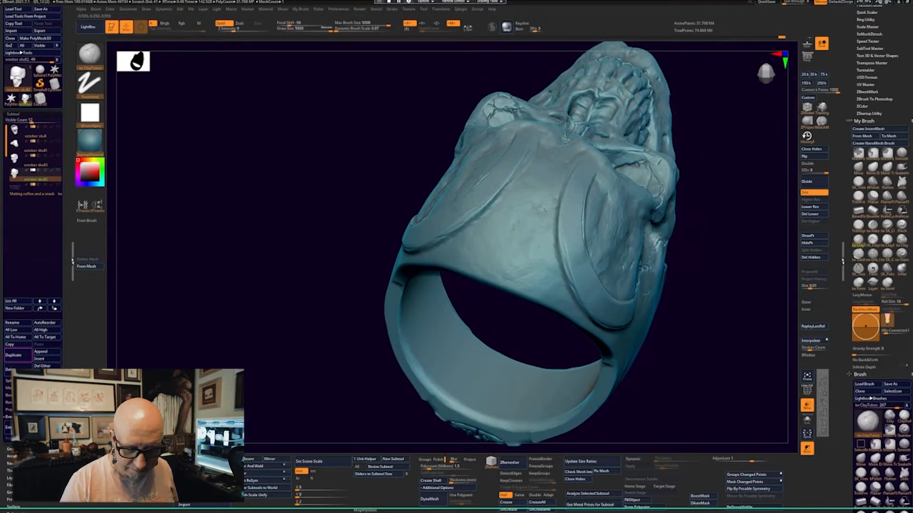
{"action": "key", "text": "shift"}
{"action": "mouse_move", "coordinate": [704, 209]}
{"action": "left_mouse_down"}
{"action": "mouse_move", "coordinate": [711, 287]}
{"action": "mouse_move", "coordinate": [665, 280]}
{"action": "left_mouse_up"}
{"action": "mouse_move", "coordinate": [555, 192]}
{"action": "left_mouse_down"}
{"action": "mouse_move", "coordinate": [544, 238]}
{"action": "mouse_move", "coordinate": [509, 266]}
{"action": "mouse_move", "coordinate": [451, 223]}
{"action": "mouse_move", "coordinate": [439, 233]}
{"action": "left_mouse_up"}
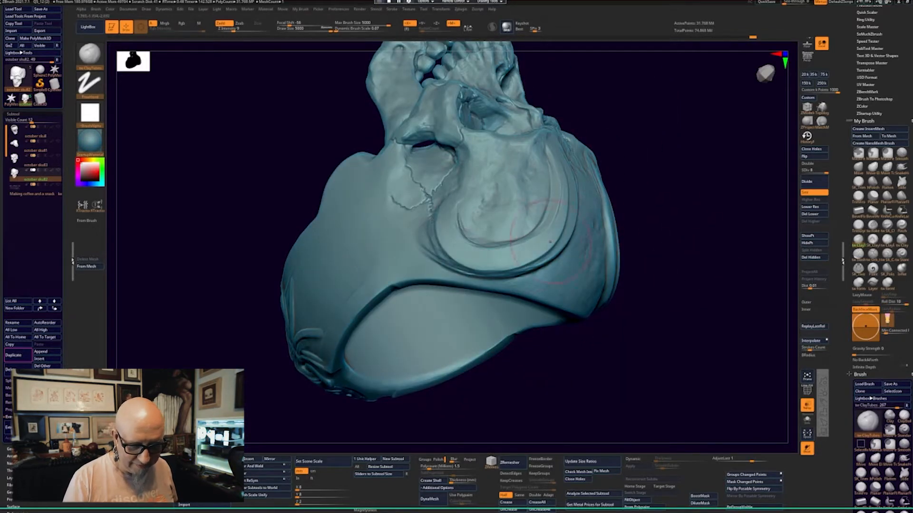
{"action": "mouse_move", "coordinate": [671, 204]}
{"action": "left_mouse_down"}
{"action": "mouse_move", "coordinate": [698, 320]}
{"action": "mouse_move", "coordinate": [627, 322]}
{"action": "mouse_move", "coordinate": [611, 295]}
{"action": "left_mouse_up"}
- Reduce the brush draw size to about 3284 and define the rim of the horn around the temple
{"action": "key", "text": "space"}
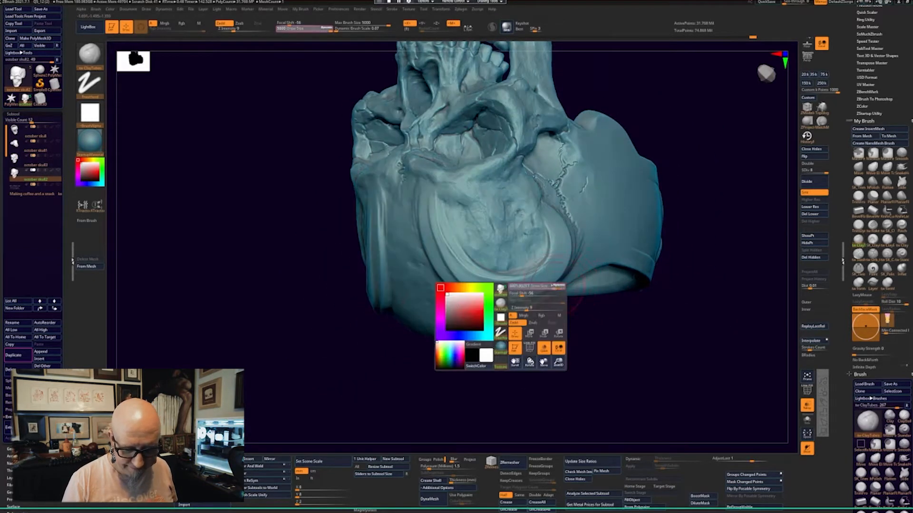
{"action": "mouse_move", "coordinate": [523, 314]}
{"action": "left_mouse_down"}
{"action": "mouse_move", "coordinate": [549, 347]}
{"action": "mouse_move", "coordinate": [457, 216]}
{"action": "left_mouse_up"}
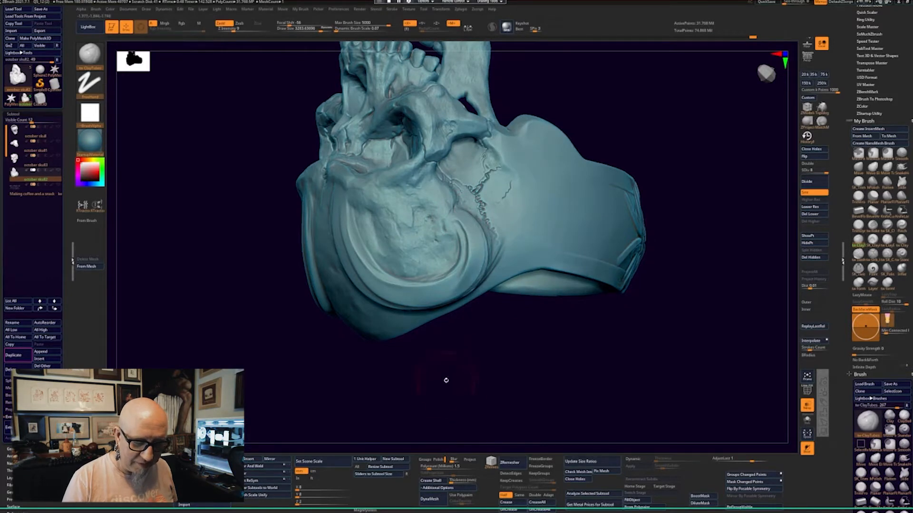
{"action": "left_click_drag", "start_coordinate": [444, 379], "coordinate": [461, 221]}
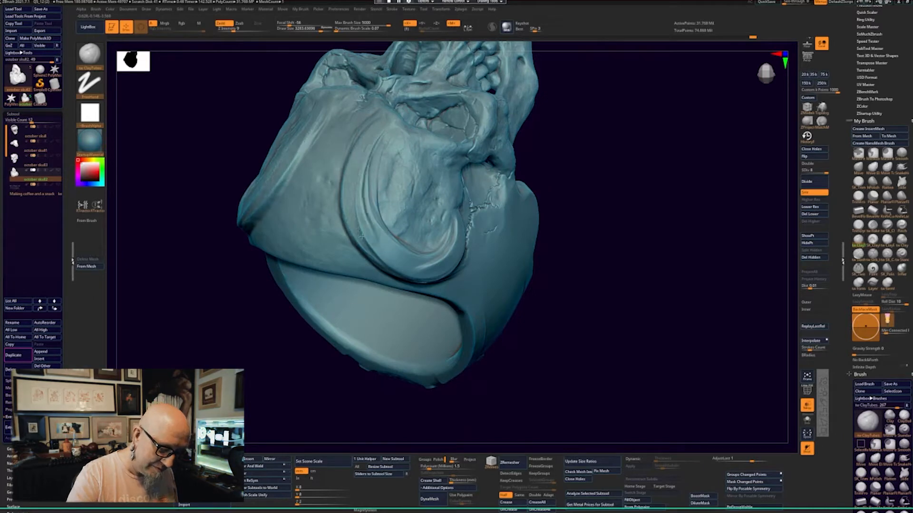
{"action": "left_click_drag", "start_coordinate": [564, 233], "coordinate": [547, 152]}
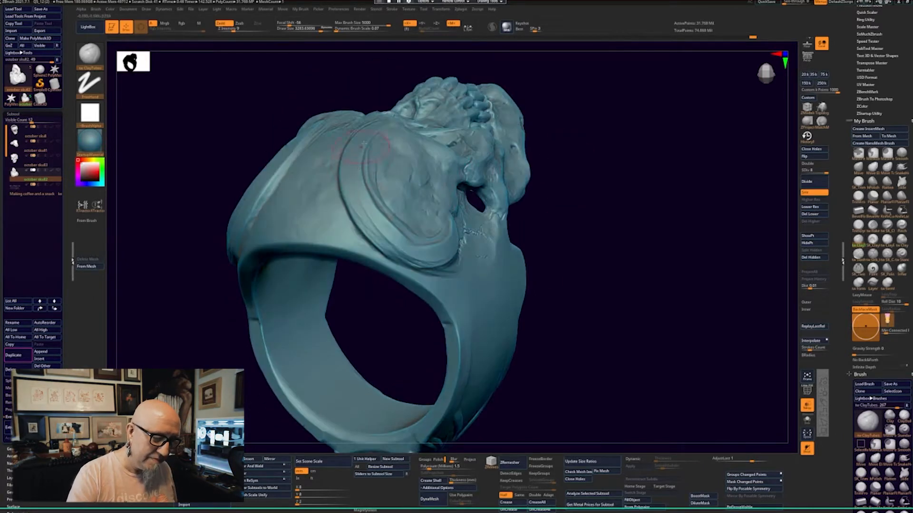
- Fill out the horn's curl around the temple with ClayTubes strokes, hooking its end back toward the skull crack
{"action": "key", "text": "shift"}
{"action": "mouse_move", "coordinate": [570, 200]}
{"action": "left_mouse_down"}
{"action": "mouse_move", "coordinate": [586, 194]}
{"action": "mouse_move", "coordinate": [658, 275]}
{"action": "mouse_move", "coordinate": [618, 288]}
{"action": "left_mouse_up"}
{"action": "mouse_move", "coordinate": [489, 283]}
{"action": "left_mouse_down"}
{"action": "mouse_move", "coordinate": [428, 220]}
{"action": "mouse_move", "coordinate": [424, 267]}
{"action": "mouse_move", "coordinate": [475, 282]}
{"action": "left_mouse_up"}
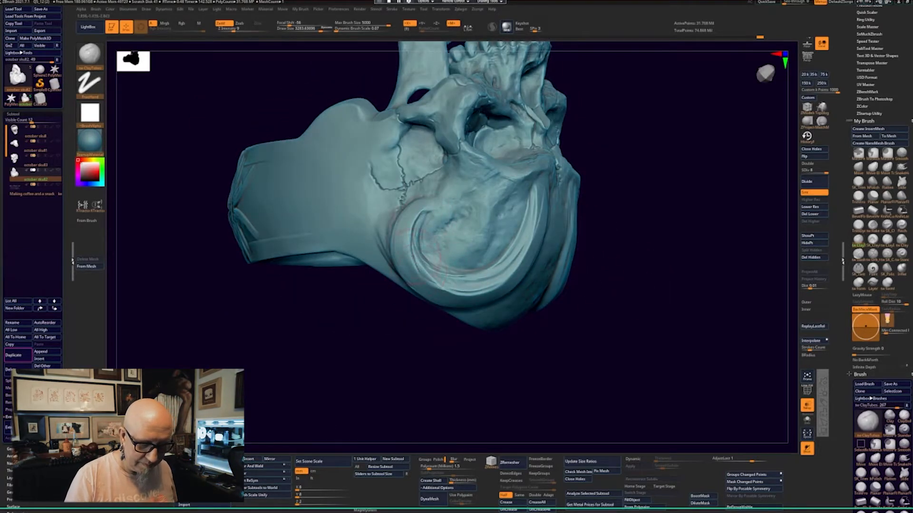
{"action": "mouse_move", "coordinate": [419, 217]}
{"action": "left_mouse_down"}
{"action": "mouse_move", "coordinate": [415, 249]}
{"action": "mouse_move", "coordinate": [440, 285]}
{"action": "mouse_move", "coordinate": [496, 281]}
{"action": "mouse_move", "coordinate": [523, 230]}
{"action": "mouse_move", "coordinate": [527, 194]}
{"action": "left_mouse_up"}
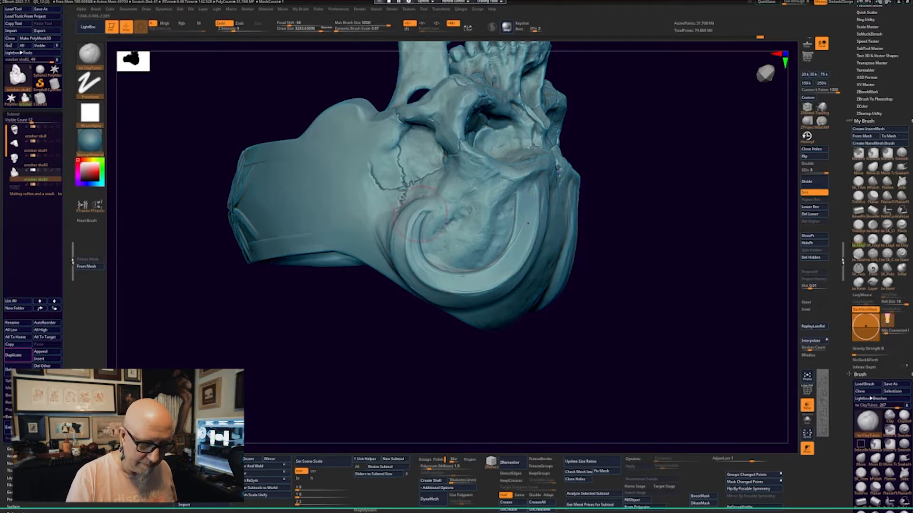
{"action": "left_click_drag", "start_coordinate": [418, 217], "coordinate": [420, 261]}
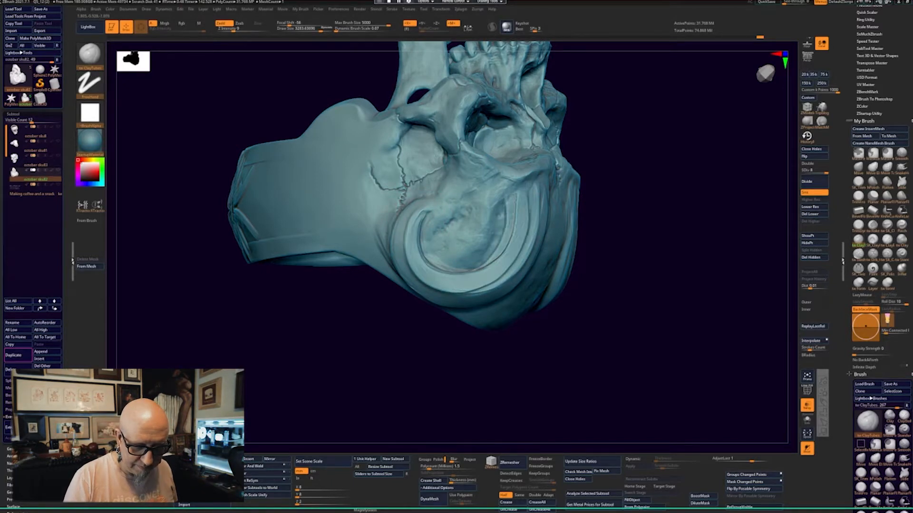
{"action": "left_click_drag", "start_coordinate": [585, 275], "coordinate": [601, 284]}
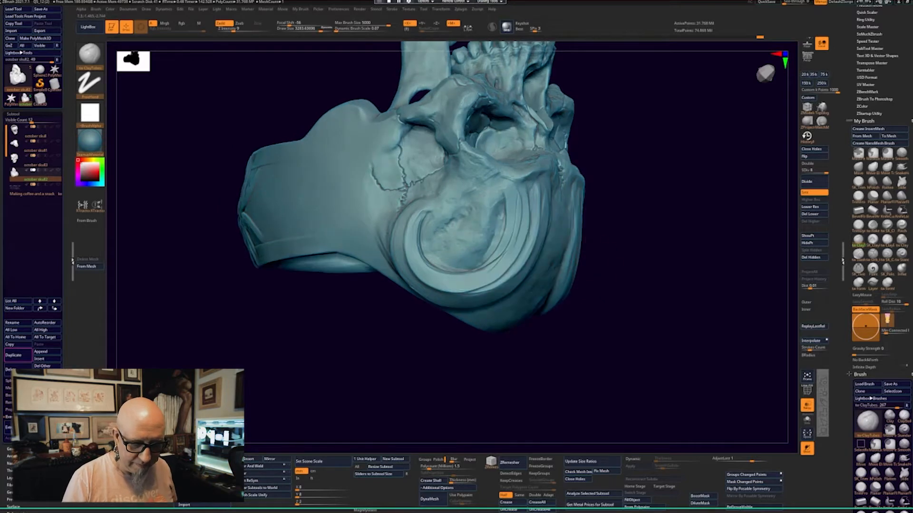
{"action": "left_click_drag", "start_coordinate": [508, 249], "coordinate": [503, 202]}
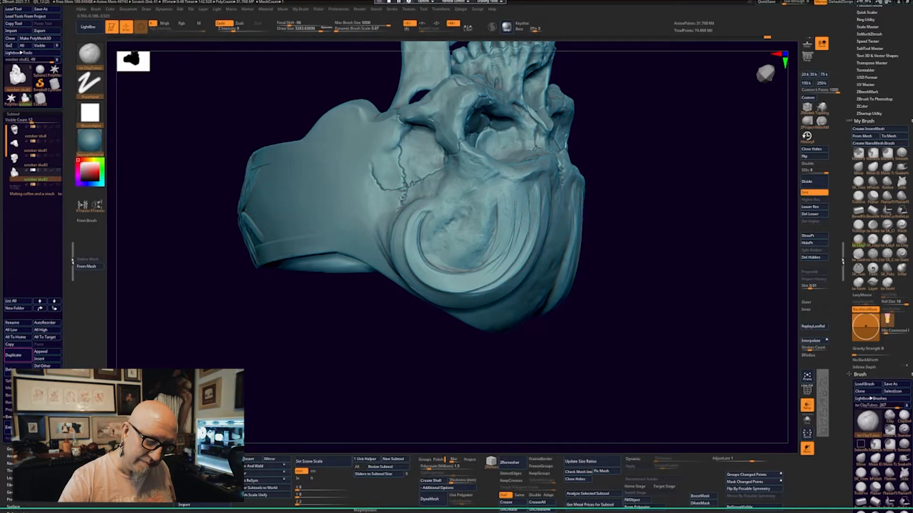
- Thicken the front of both horns on the forehead above the eye sockets and blend them into the curls
{"action": "mouse_move", "coordinate": [492, 347]}
{"action": "left_mouse_down", "text": "shift"}
{"action": "mouse_move", "coordinate": [460, 398]}
{"action": "mouse_move", "coordinate": [519, 413]}
{"action": "mouse_move", "coordinate": [536, 387]}
{"action": "mouse_move", "coordinate": [529, 393]}
{"action": "left_mouse_up", "text": "shift"}
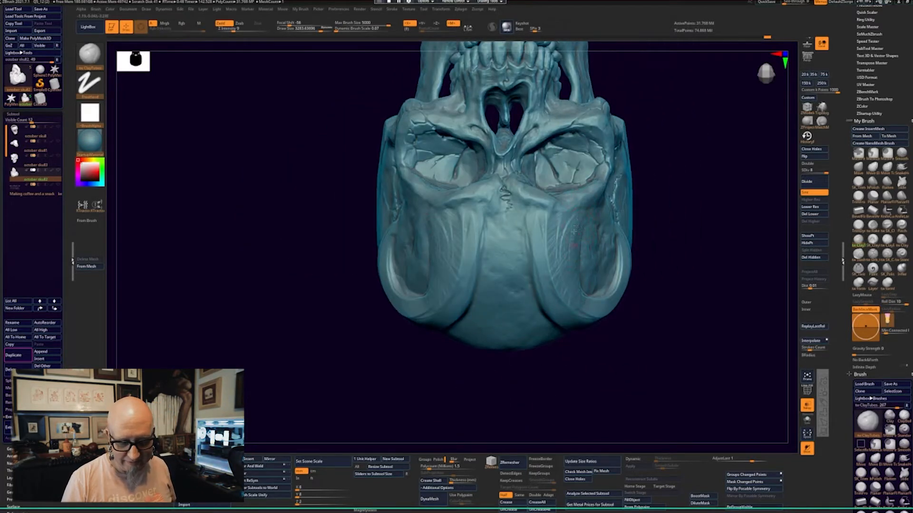
{"action": "left_click_drag", "start_coordinate": [573, 231], "coordinate": [570, 255]}
{"action": "mouse_move", "coordinate": [568, 222]}
{"action": "left_mouse_down"}
{"action": "mouse_move", "coordinate": [563, 262]}
{"action": "mouse_move", "coordinate": [576, 232]}
{"action": "mouse_move", "coordinate": [571, 260]}
{"action": "left_mouse_up"}
{"action": "left_click_drag", "start_coordinate": [626, 332], "coordinate": [558, 333]}
{"action": "left_click_drag", "start_coordinate": [587, 230], "coordinate": [576, 279]}
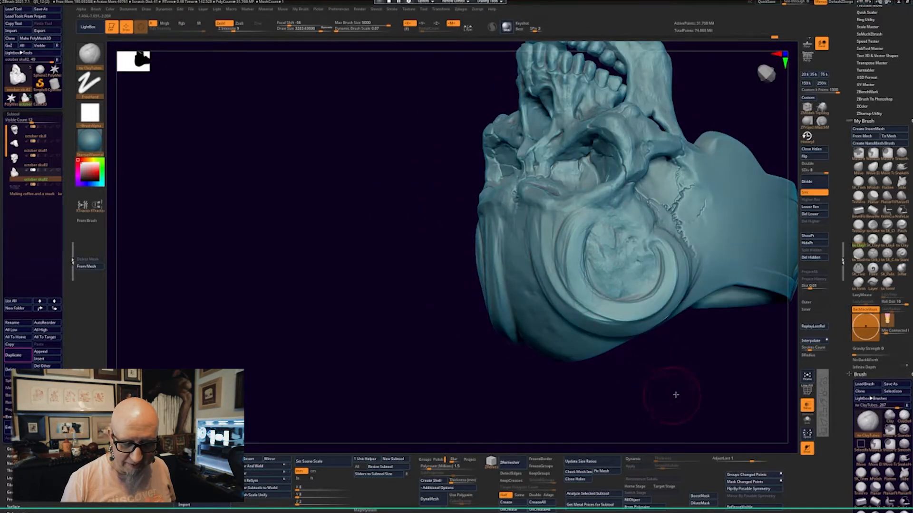
- Layer short ClayTubes strokes across the horns to give them more volume and a ridged surface
{"action": "left_click_drag", "start_coordinate": [672, 393], "coordinate": [693, 146]}
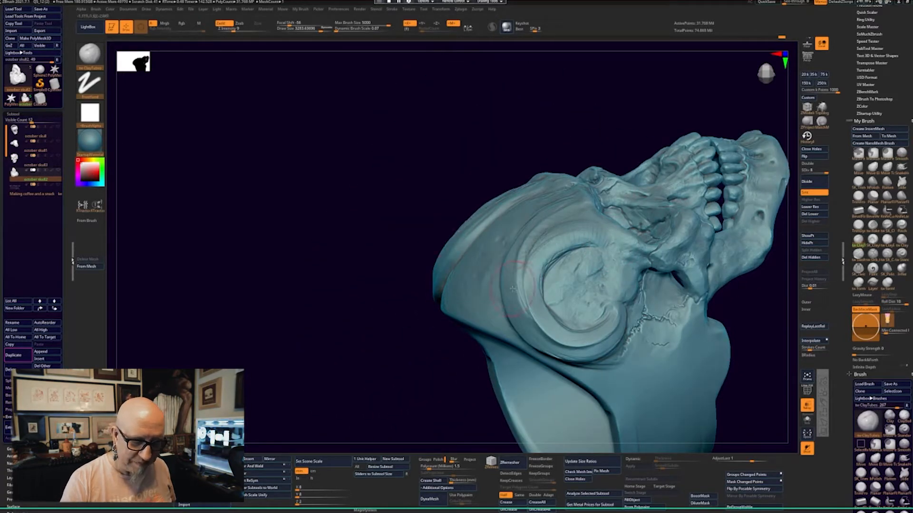
{"action": "left_click_drag", "start_coordinate": [366, 367], "coordinate": [589, 240]}
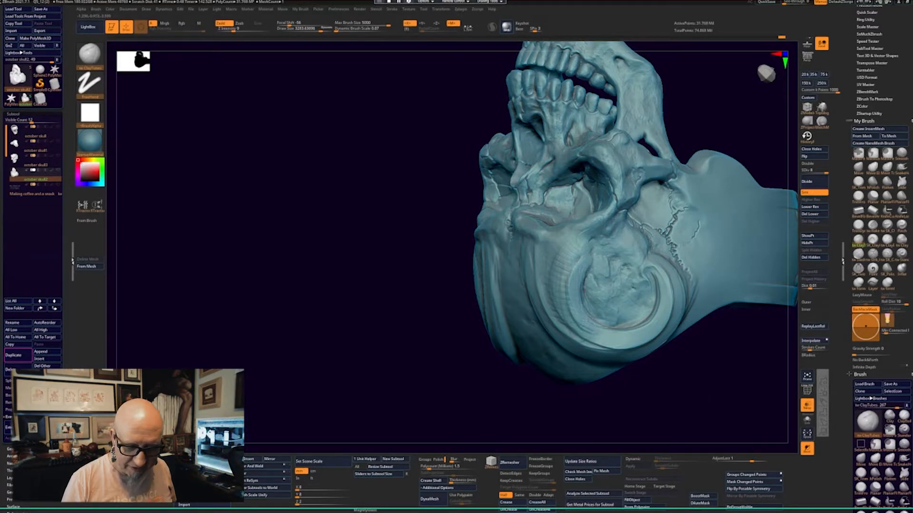
{"action": "left_click_drag", "start_coordinate": [637, 369], "coordinate": [659, 380]}
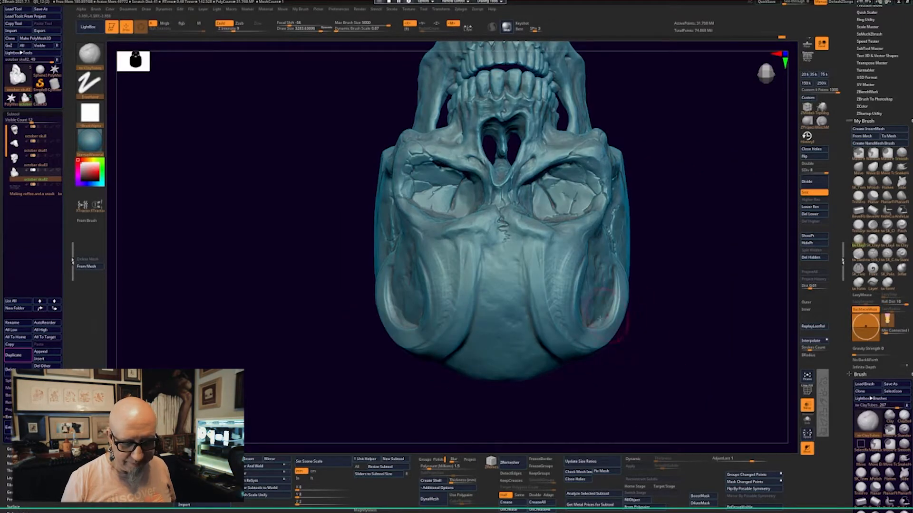
{"action": "left_click_drag", "start_coordinate": [603, 406], "coordinate": [551, 298]}
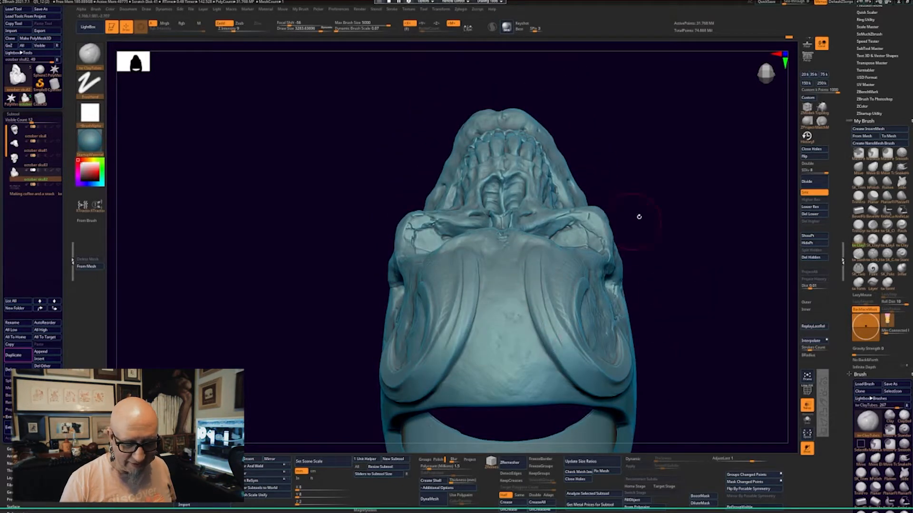
{"action": "left_click_drag", "start_coordinate": [638, 214], "coordinate": [680, 389]}
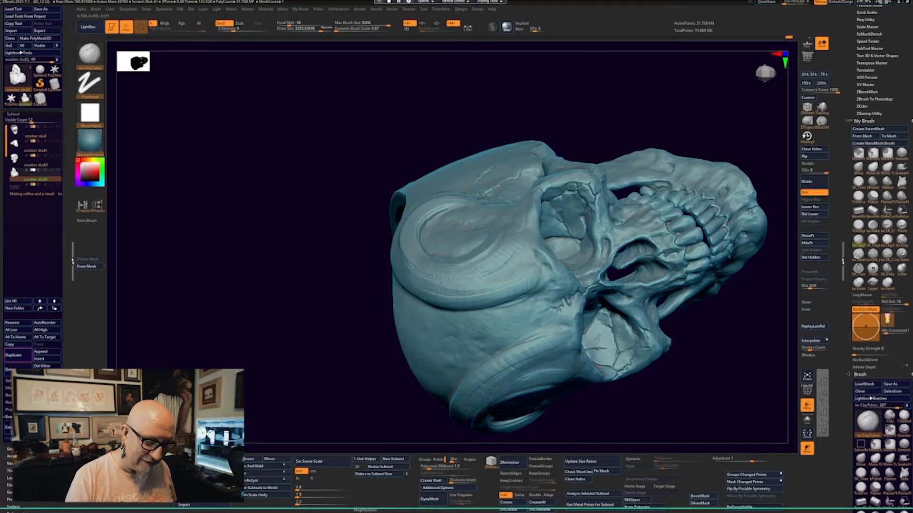
- Extend the horn bases across the brow toward the nose bridge, reducing the brush draw size to about 1715
{"action": "left_click_drag", "start_coordinate": [341, 411], "coordinate": [551, 313]}
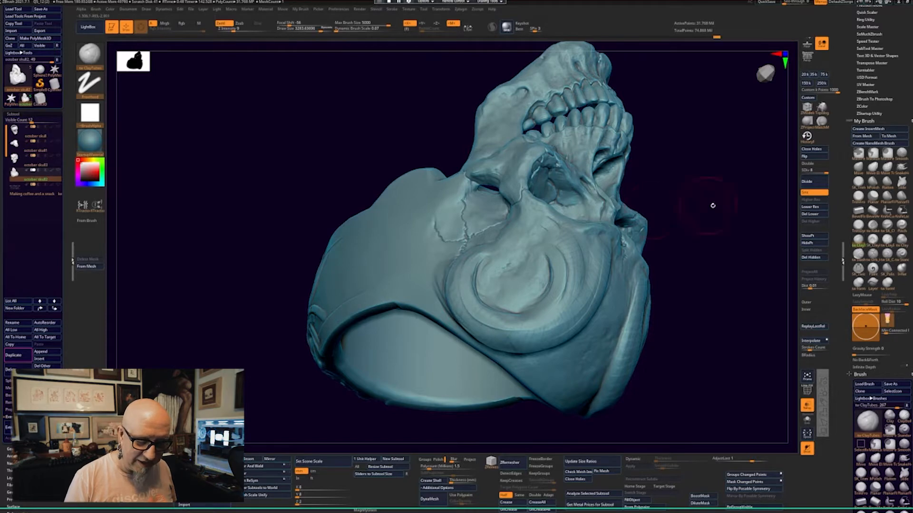
{"action": "left_click_drag", "start_coordinate": [713, 205], "coordinate": [640, 391]}
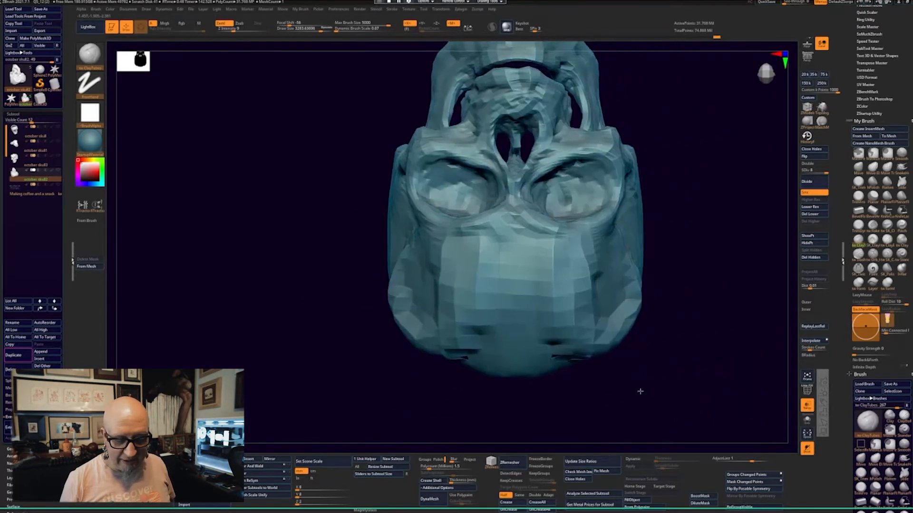
{"action": "left_click_drag", "start_coordinate": [652, 258], "coordinate": [658, 271]}
{"action": "right_click", "coordinate": [658, 271]}
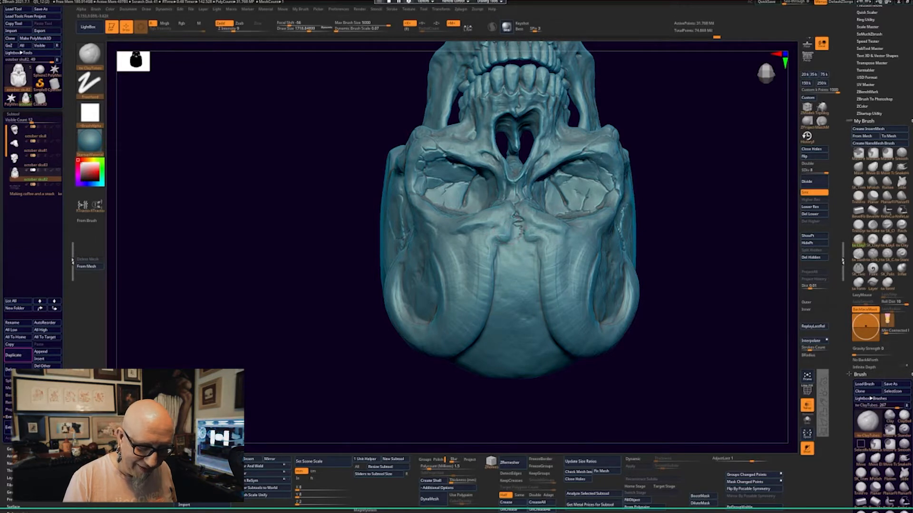
- Sculpt fine growth ridges along the curled horns with a brush draw size of about 1652
{"action": "left_click_drag", "start_coordinate": [357, 349], "coordinate": [683, 230]}
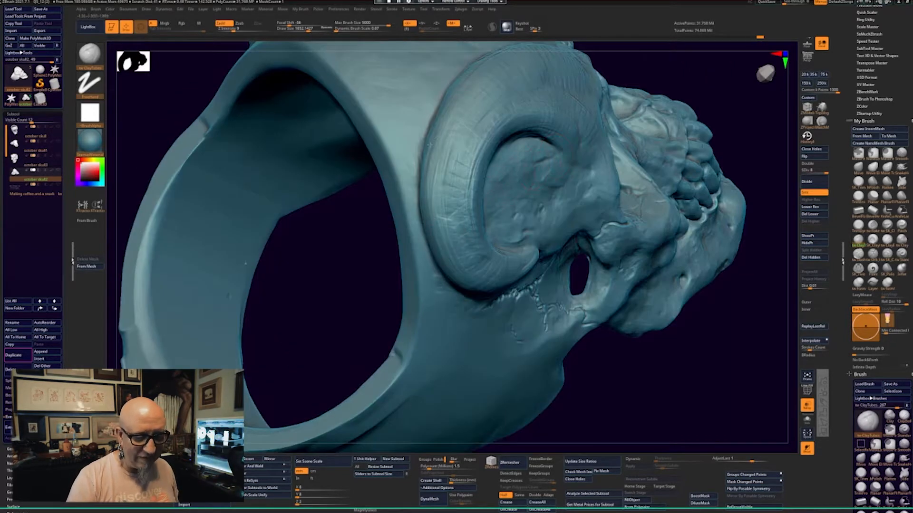
{"action": "left_click_drag", "start_coordinate": [341, 301], "coordinate": [345, 381]}
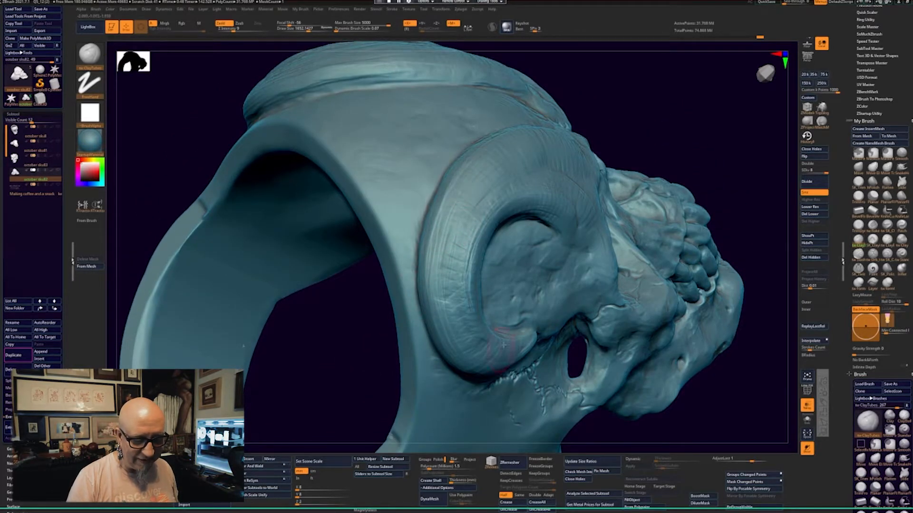
{"action": "left_click_drag", "start_coordinate": [737, 136], "coordinate": [741, 158], "text": "shift"}
{"action": "left_click_drag", "start_coordinate": [663, 257], "coordinate": [651, 402], "text": "shift"}
{"action": "left_click_drag", "start_coordinate": [651, 317], "coordinate": [562, 257], "text": "alt"}
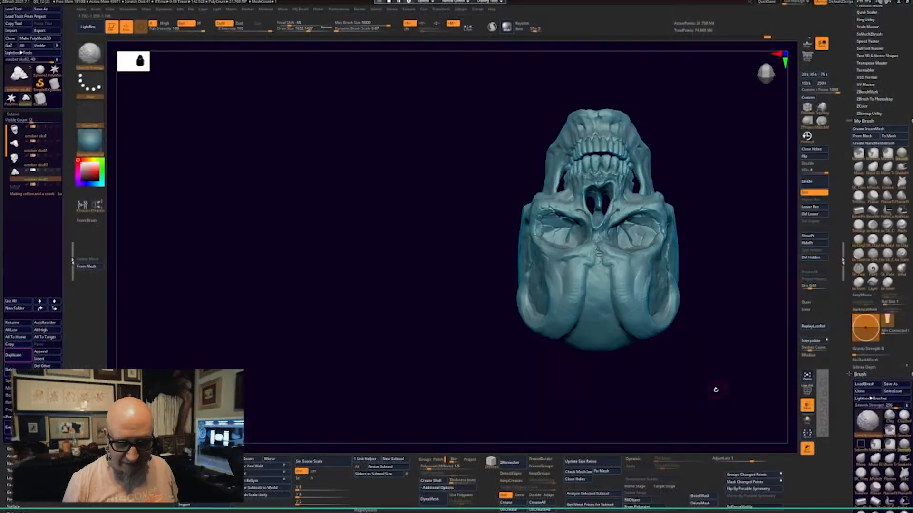
- Sharpen the horn's pointed tip and inner curl edge, and add fine striations along its length
{"action": "left_click_drag", "start_coordinate": [712, 387], "coordinate": [399, 313]}
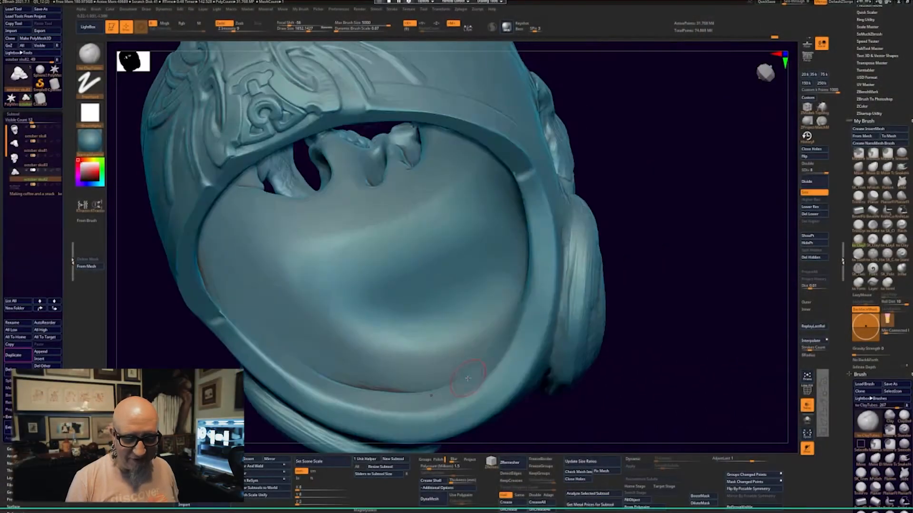
{"action": "left_click_drag", "start_coordinate": [474, 390], "coordinate": [617, 422]}
{"action": "mouse_move", "coordinate": [551, 416]}
{"action": "left_mouse_down"}
{"action": "mouse_move", "coordinate": [460, 391]}
{"action": "mouse_move", "coordinate": [481, 406]}
{"action": "left_mouse_up"}
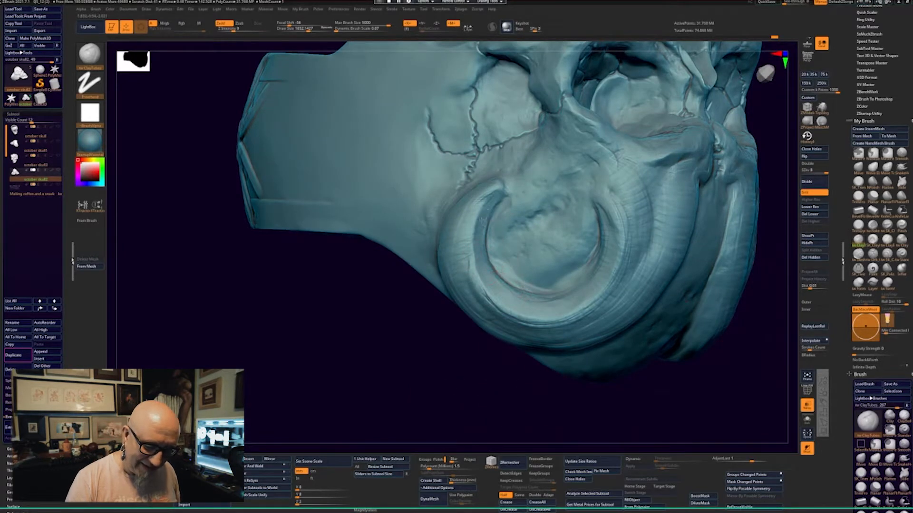
{"action": "left_click_drag", "start_coordinate": [483, 219], "coordinate": [505, 187]}
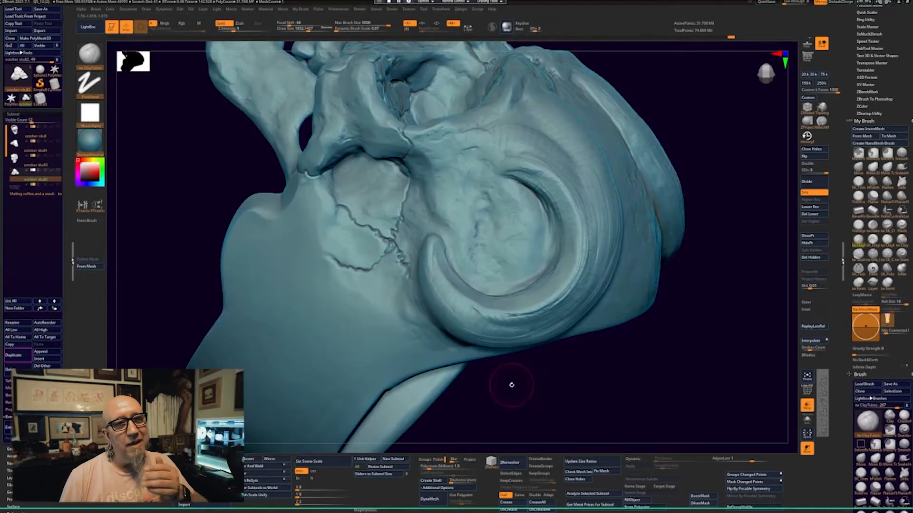
{"action": "left_click_drag", "start_coordinate": [607, 387], "coordinate": [587, 380]}
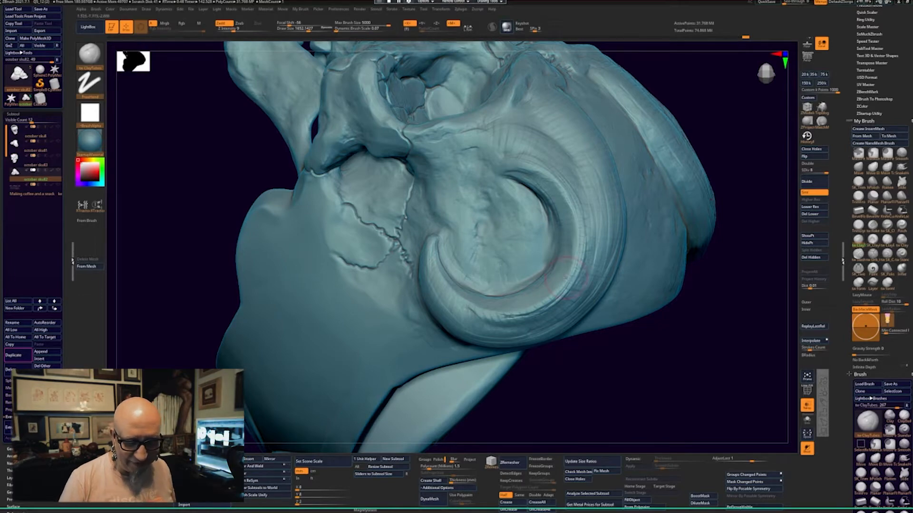
- Refine the horn's outer curve and its transition into the brow, softening the surface with the Smooth brush
{"action": "mouse_move", "coordinate": [669, 384]}
{"action": "left_mouse_down"}
{"action": "mouse_move", "coordinate": [688, 311]}
{"action": "mouse_move", "coordinate": [697, 375]}
{"action": "mouse_move", "coordinate": [698, 207]}
{"action": "mouse_move", "coordinate": [730, 236]}
{"action": "mouse_move", "coordinate": [669, 218]}
{"action": "mouse_move", "coordinate": [601, 220]}
{"action": "left_mouse_up"}
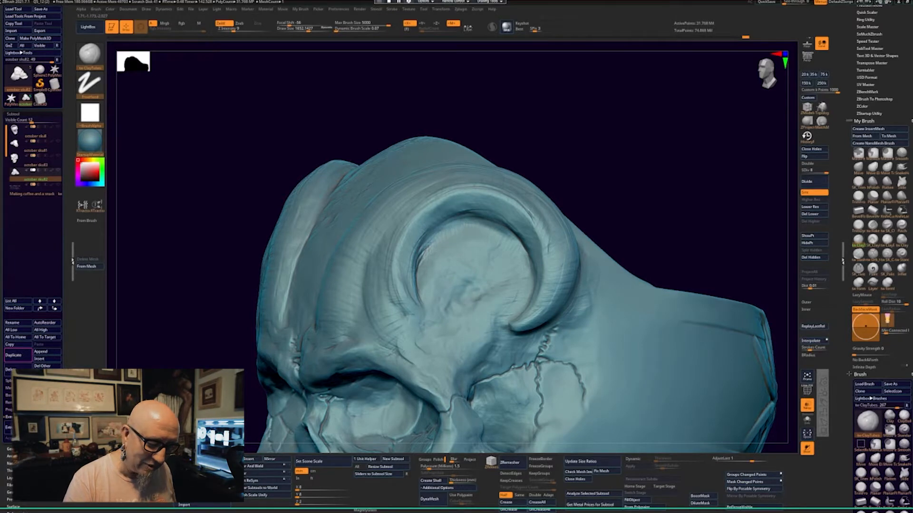
{"action": "left_click_drag", "start_coordinate": [645, 159], "coordinate": [654, 161]}
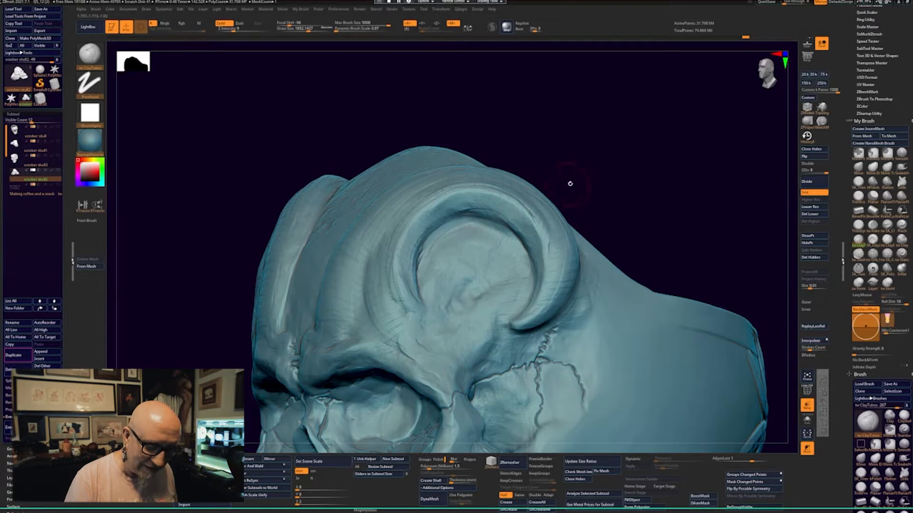
{"action": "left_click_drag", "start_coordinate": [570, 183], "coordinate": [699, 214]}
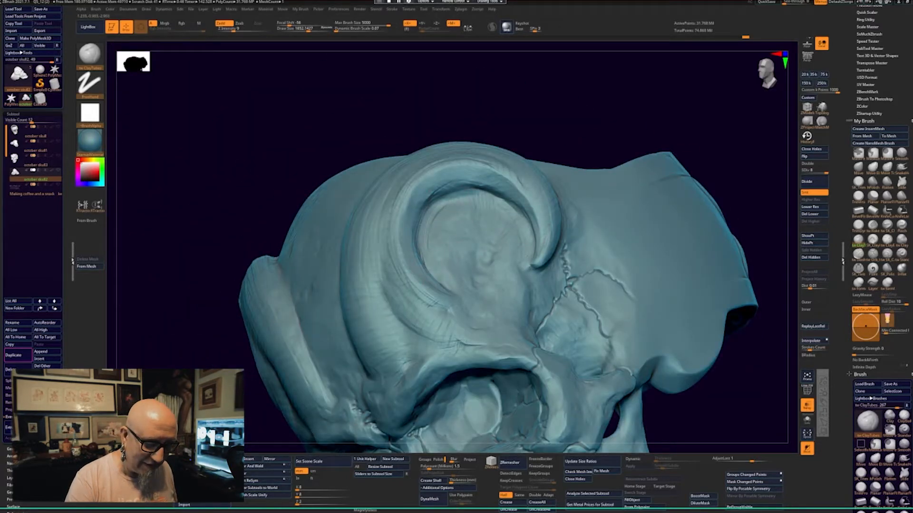
{"action": "left_click_drag", "start_coordinate": [586, 96], "coordinate": [640, 95]}
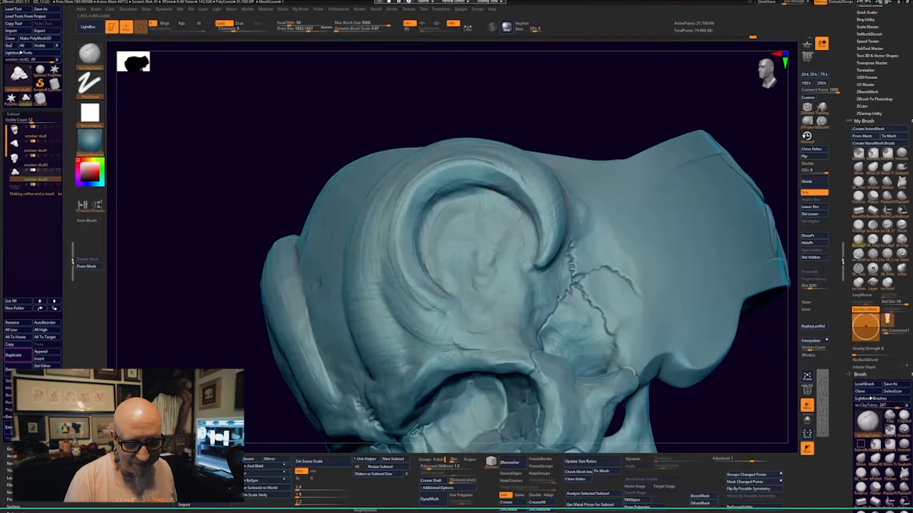
{"action": "left_click_drag", "start_coordinate": [621, 122], "coordinate": [623, 144]}
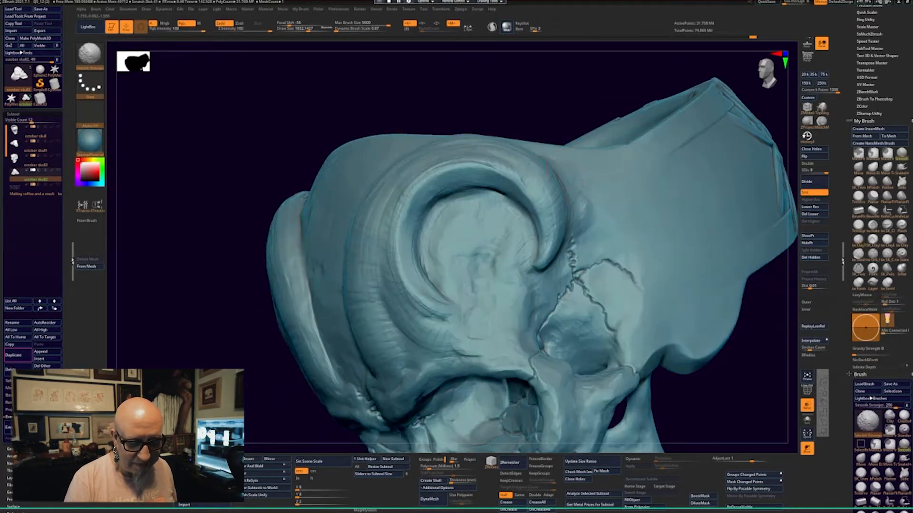
- Smooth the surface inside the horn's curl and along the horn's inner edge
{"action": "left_click_drag", "start_coordinate": [515, 214], "coordinate": [440, 216], "text": "shift"}
{"action": "left_click_drag", "start_coordinate": [442, 281], "coordinate": [463, 292], "text": "shift"}
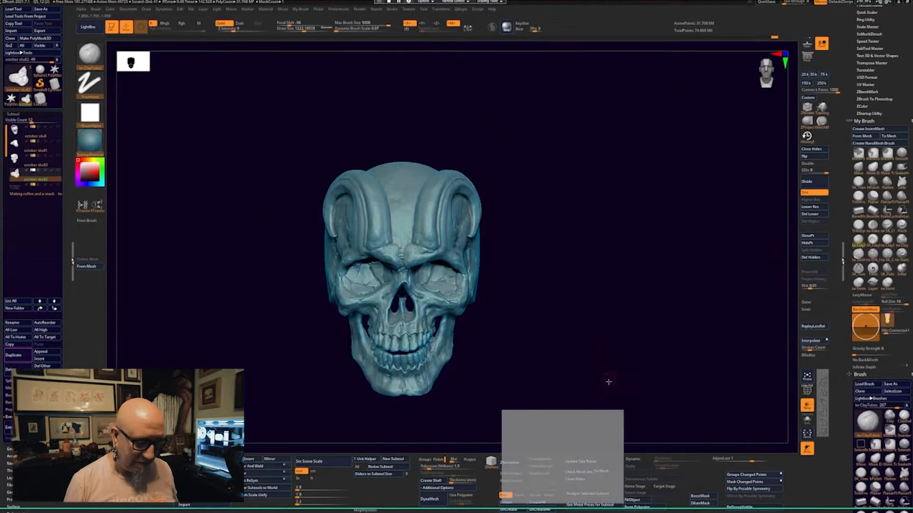
{"action": "mouse_move", "coordinate": [608, 322]}
{"action": "left_mouse_down"}
{"action": "mouse_move", "coordinate": [612, 349]}
{"action": "mouse_move", "coordinate": [574, 389]}
{"action": "mouse_move", "coordinate": [589, 351]}
{"action": "mouse_move", "coordinate": [555, 393]}
{"action": "mouse_move", "coordinate": [563, 373]}
{"action": "mouse_move", "coordinate": [552, 328]}
{"action": "mouse_move", "coordinate": [619, 375]}
{"action": "mouse_move", "coordinate": [597, 324]}
{"action": "left_mouse_up"}
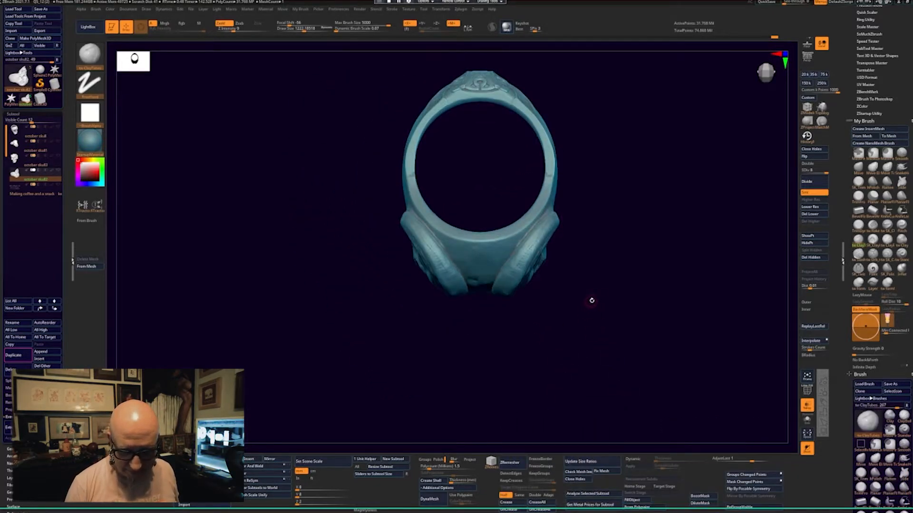
- Mask the outer bands of both horns with the MaskPen brush at a draw size of about 1251
{"action": "key", "text": "space"}
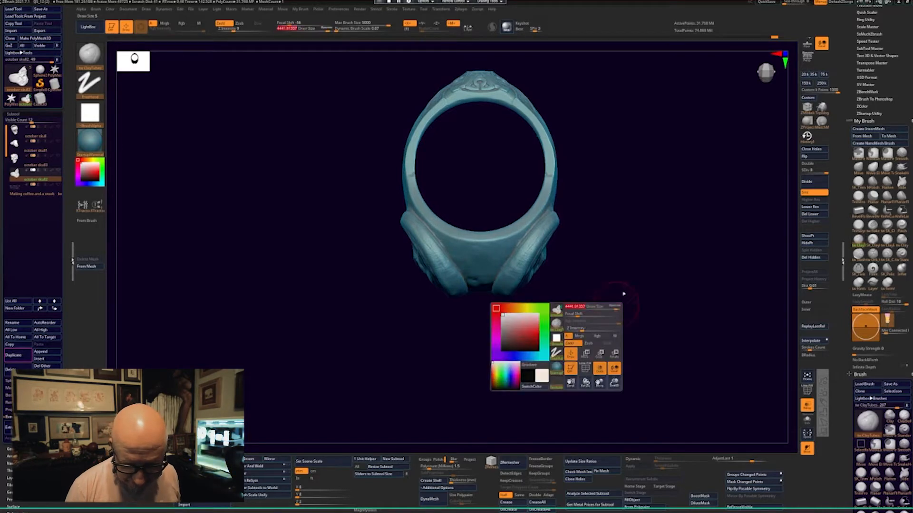
{"action": "mouse_move", "coordinate": [622, 293]}
{"action": "left_mouse_down"}
{"action": "mouse_move", "coordinate": [553, 244]}
{"action": "mouse_move", "coordinate": [547, 216]}
{"action": "mouse_move", "coordinate": [521, 267]}
{"action": "mouse_move", "coordinate": [553, 219]}
{"action": "mouse_move", "coordinate": [512, 255]}
{"action": "mouse_move", "coordinate": [495, 305]}
{"action": "left_mouse_up"}
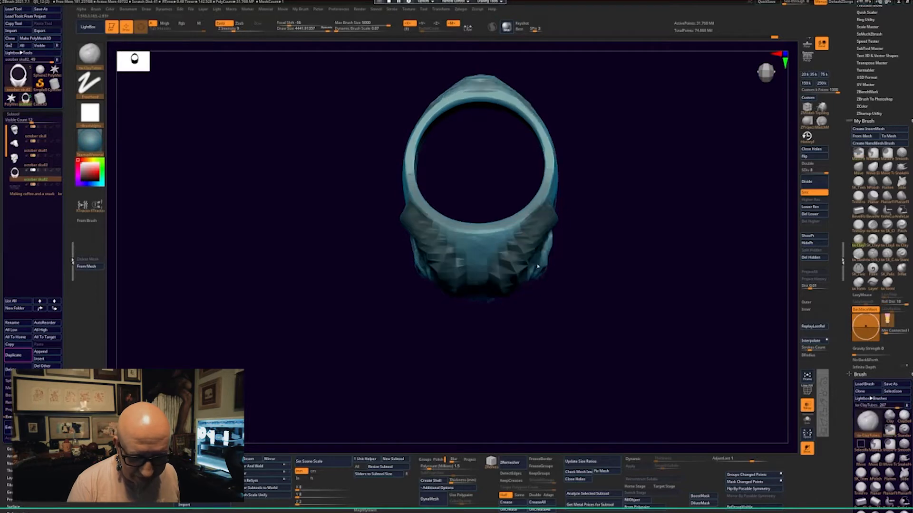
{"action": "key", "text": "space"}
{"action": "left_click_drag", "start_coordinate": [524, 260], "coordinate": [603, 194]}
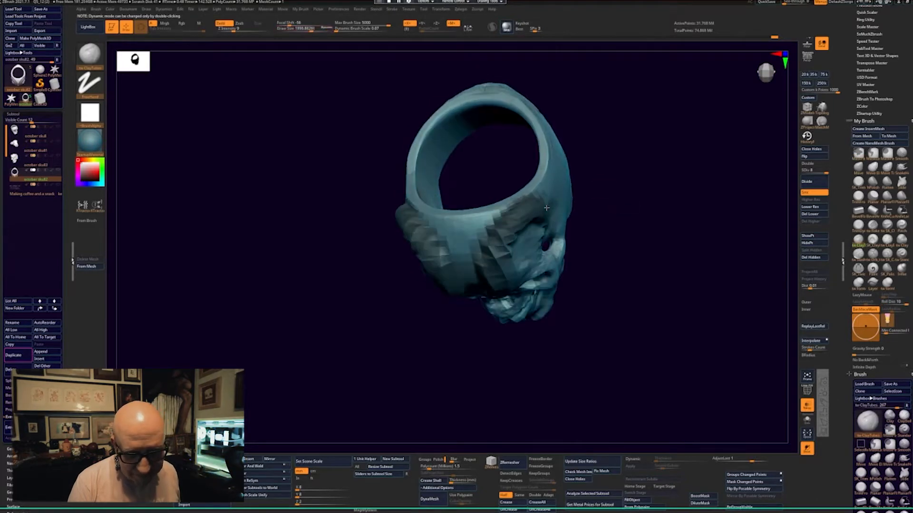
{"action": "key", "text": "space"}
{"action": "left_click_drag", "start_coordinate": [539, 203], "coordinate": [481, 266]}
{"action": "key", "text": "ctrl"}
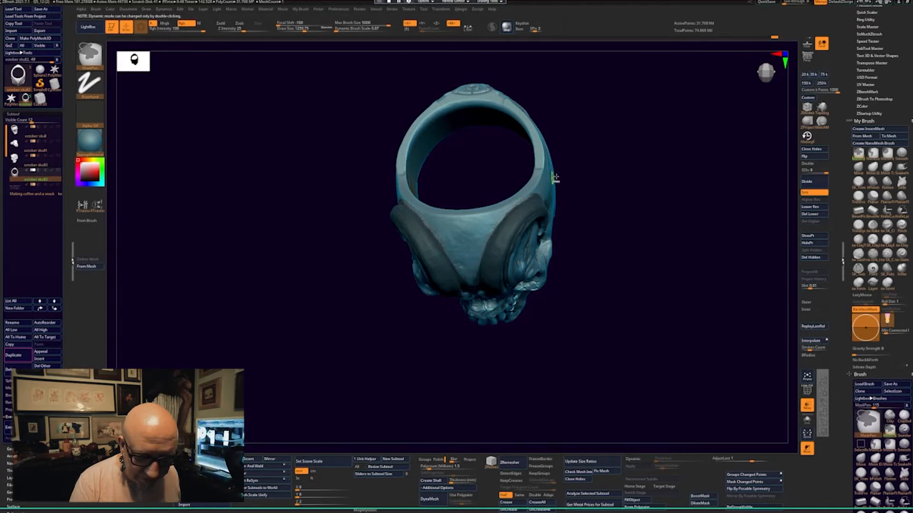
{"action": "left_click_drag", "start_coordinate": [555, 179], "coordinate": [445, 213]}
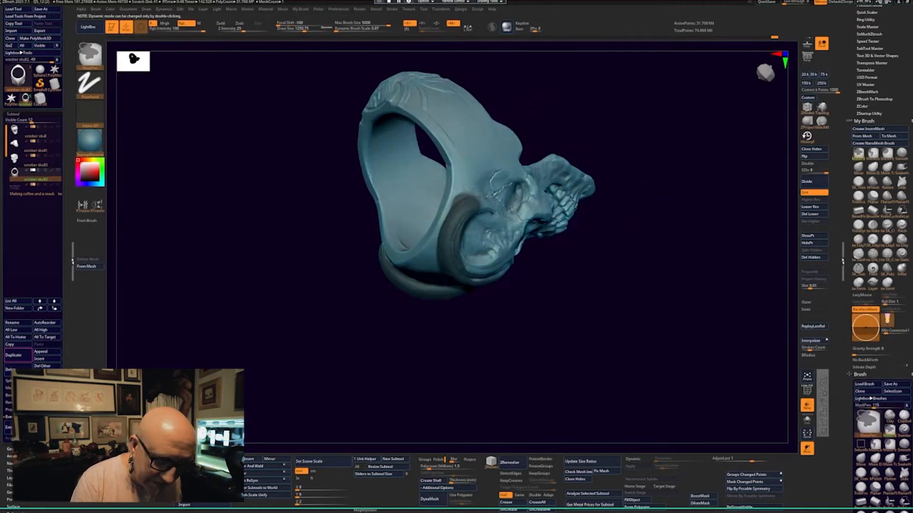
- Extend the mask across the inner bands of the horns down to the brow
{"action": "left_click_drag", "start_coordinate": [669, 257], "coordinate": [613, 213]}
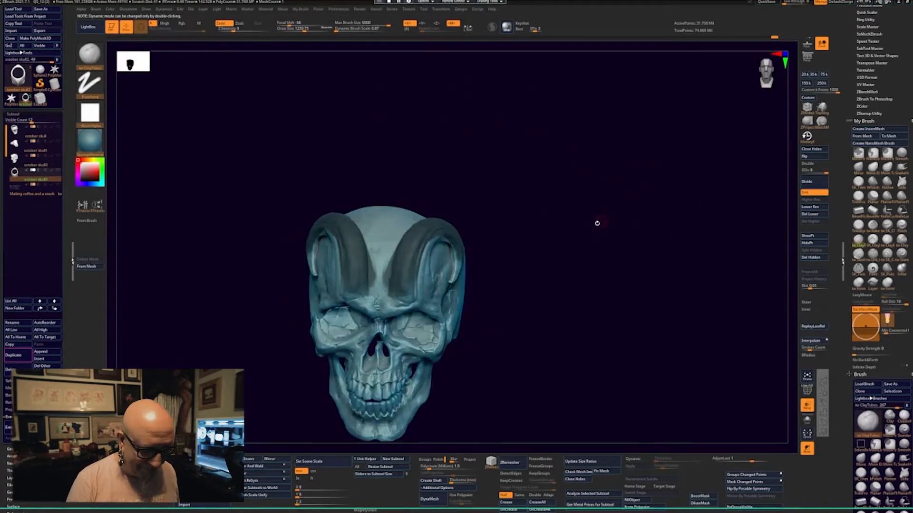
{"action": "left_click_drag", "start_coordinate": [538, 241], "coordinate": [451, 275]}
{"action": "key", "text": "ctrl"}
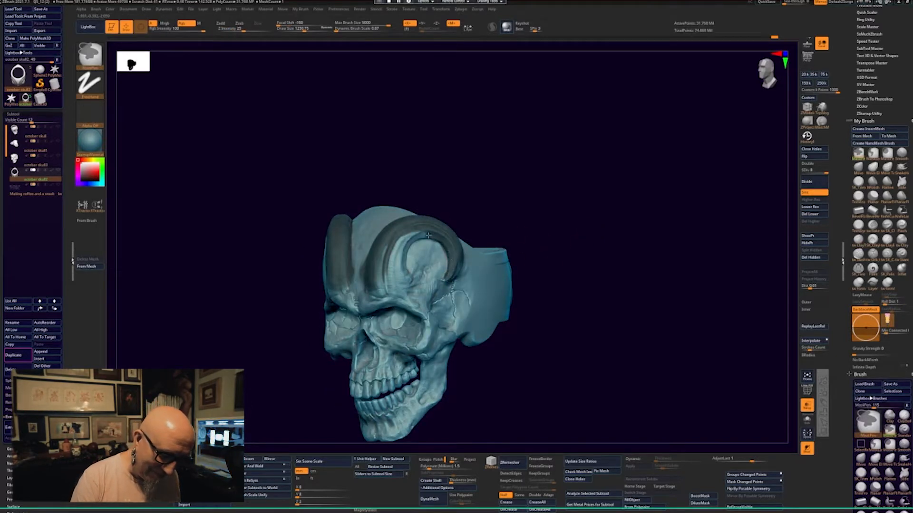
{"action": "mouse_move", "coordinate": [405, 282]}
{"action": "left_mouse_down", "text": "ctrl"}
{"action": "mouse_move", "coordinate": [375, 289]}
{"action": "mouse_move", "coordinate": [390, 244]}
{"action": "left_mouse_up", "text": "ctrl"}
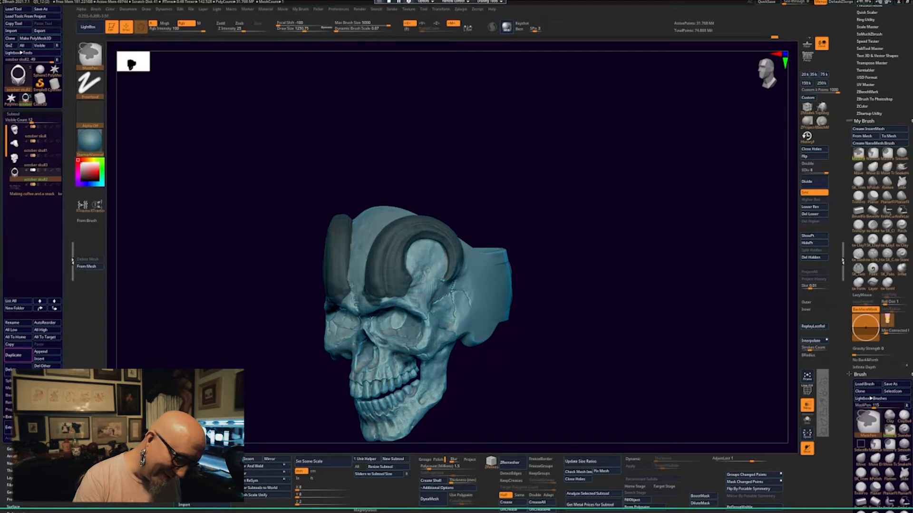
{"action": "mouse_move", "coordinate": [536, 123]}
{"action": "left_mouse_down", "text": "shift"}
{"action": "mouse_move", "coordinate": [521, 218]}
{"action": "mouse_move", "coordinate": [597, 277]}
{"action": "mouse_move", "coordinate": [608, 362]}
{"action": "mouse_move", "coordinate": [650, 340]}
{"action": "mouse_move", "coordinate": [607, 324]}
{"action": "mouse_move", "coordinate": [655, 378]}
{"action": "mouse_move", "coordinate": [629, 353]}
{"action": "mouse_move", "coordinate": [581, 359]}
{"action": "left_mouse_up", "text": "shift"}
{"action": "key", "text": "f"}
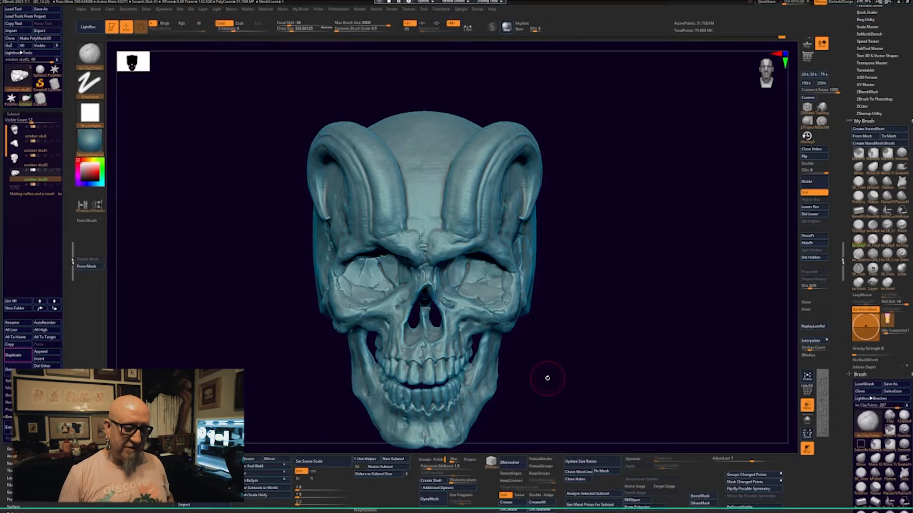
- Reshape the horns symmetrically with the Move brush at a draw size of about 955
{"action": "left_click_drag", "start_coordinate": [547, 378], "coordinate": [614, 262]}
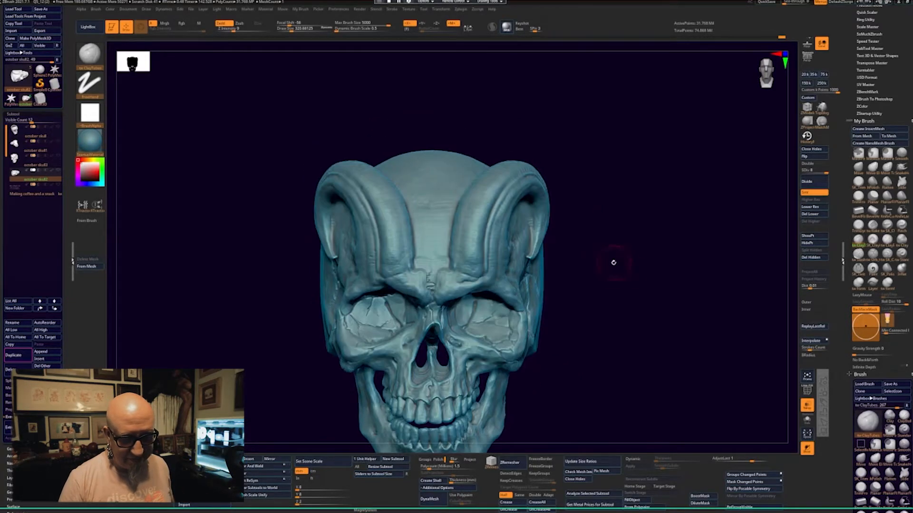
{"action": "left_click", "coordinate": [860, 460]}
{"action": "key", "text": "space"}
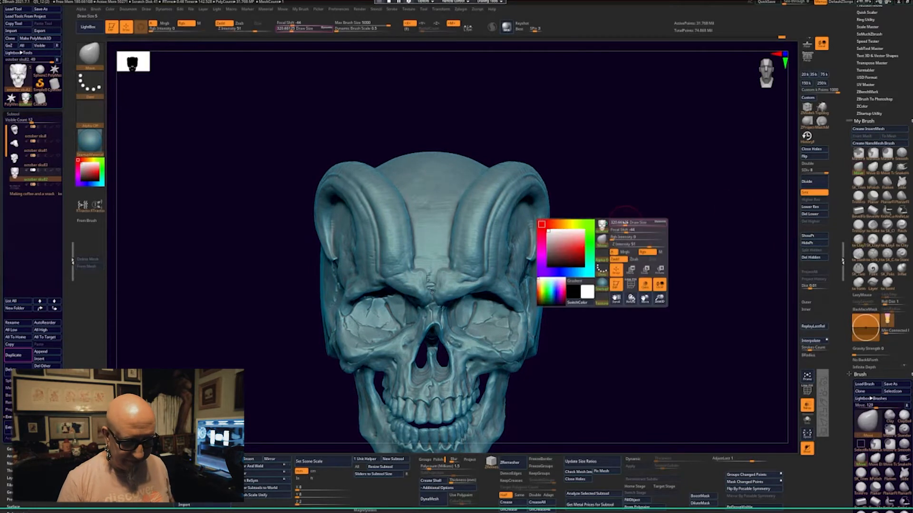
{"action": "left_click_drag", "start_coordinate": [628, 222], "coordinate": [621, 198]}
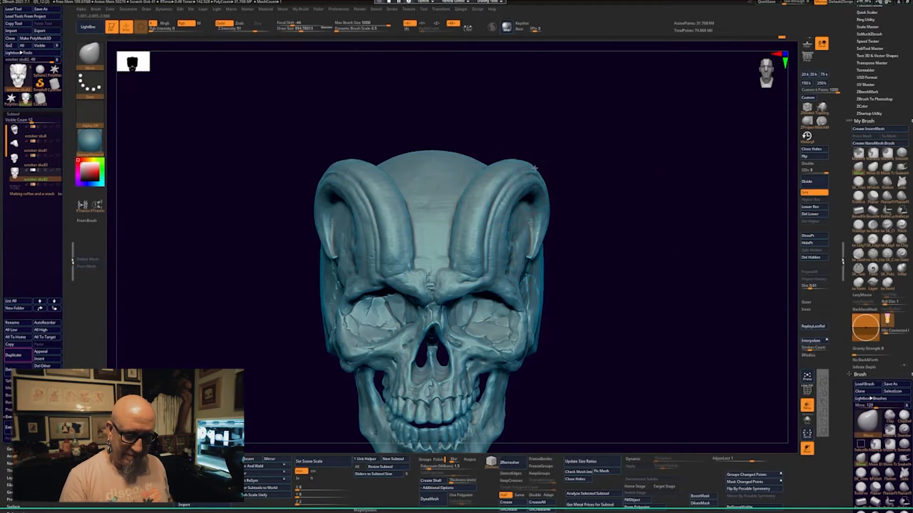
{"action": "mouse_move", "coordinate": [585, 161]}
{"action": "left_mouse_down"}
{"action": "mouse_move", "coordinate": [595, 214]}
{"action": "mouse_move", "coordinate": [584, 204]}
{"action": "mouse_move", "coordinate": [566, 214]}
{"action": "mouse_move", "coordinate": [548, 204]}
{"action": "mouse_move", "coordinate": [518, 256]}
{"action": "left_mouse_up"}
{"action": "mouse_move", "coordinate": [526, 320]}
{"action": "left_mouse_down"}
{"action": "mouse_move", "coordinate": [524, 271]}
{"action": "mouse_move", "coordinate": [495, 303]}
{"action": "left_mouse_up"}
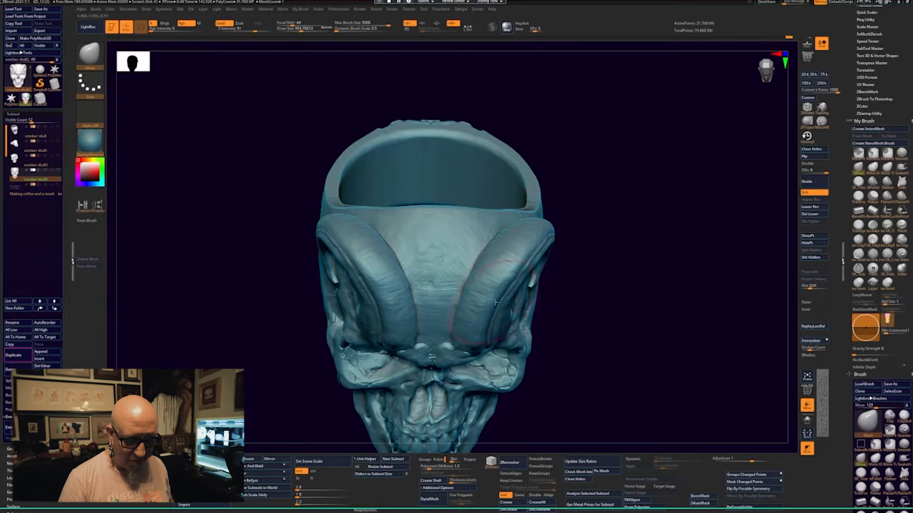
{"action": "mouse_move", "coordinate": [570, 228]}
{"action": "left_mouse_down"}
{"action": "mouse_move", "coordinate": [593, 233]}
{"action": "mouse_move", "coordinate": [619, 289]}
{"action": "mouse_move", "coordinate": [599, 246]}
{"action": "mouse_move", "coordinate": [543, 256]}
{"action": "mouse_move", "coordinate": [511, 274]}
{"action": "mouse_move", "coordinate": [496, 307]}
{"action": "left_mouse_up"}
- Refine the horns' upper outline with the Move brush, reducing the draw size to about 723 and 447
{"action": "key", "text": "space"}
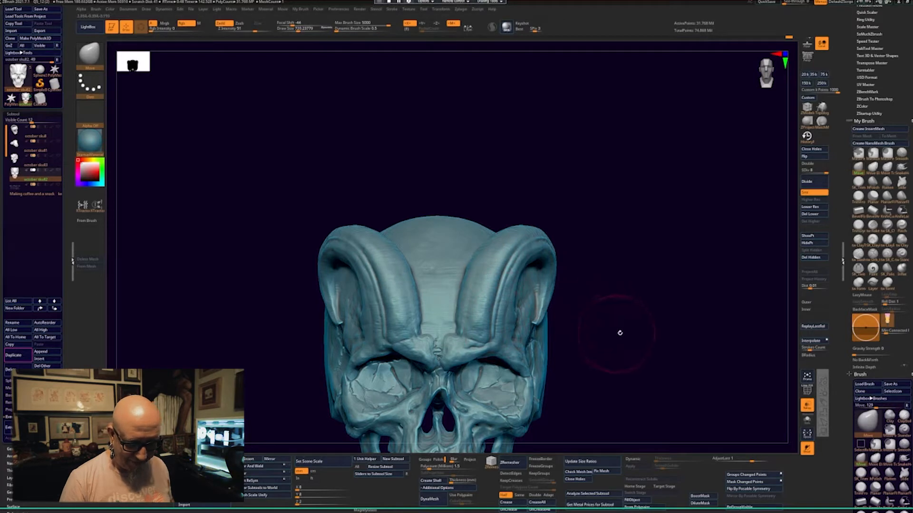
{"action": "left_click_drag", "start_coordinate": [619, 333], "coordinate": [793, 287]}
{"action": "mouse_move", "coordinate": [676, 345]}
{"action": "left_mouse_down"}
{"action": "mouse_move", "coordinate": [663, 318]}
{"action": "mouse_move", "coordinate": [611, 285]}
{"action": "mouse_move", "coordinate": [626, 200]}
{"action": "left_mouse_up"}
{"action": "key", "text": "b"}
{"action": "key", "text": "s"}
{"action": "key", "text": "l"}
{"action": "right_click", "coordinate": [629, 301]}
{"action": "key", "text": "b"}
{"action": "key", "text": "m"}
{"action": "key", "text": "v"}
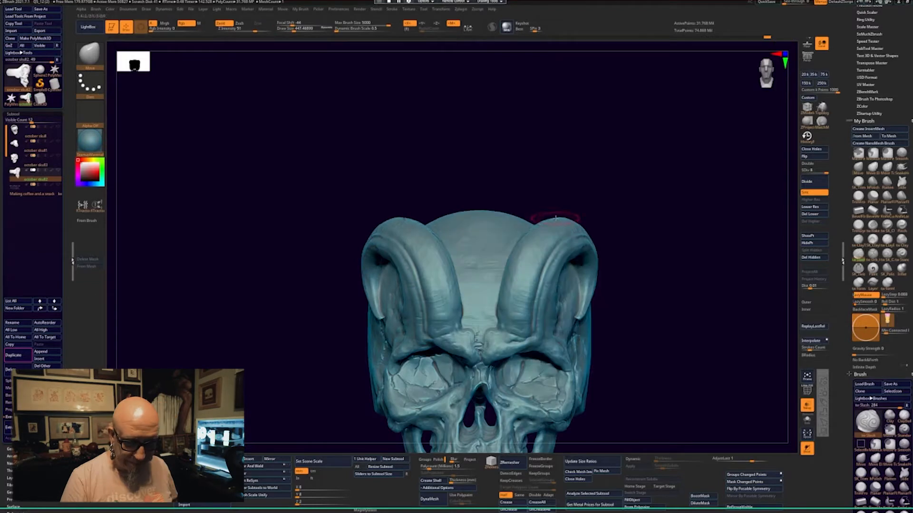
{"action": "left_click_drag", "start_coordinate": [675, 297], "coordinate": [642, 227], "text": "alt"}
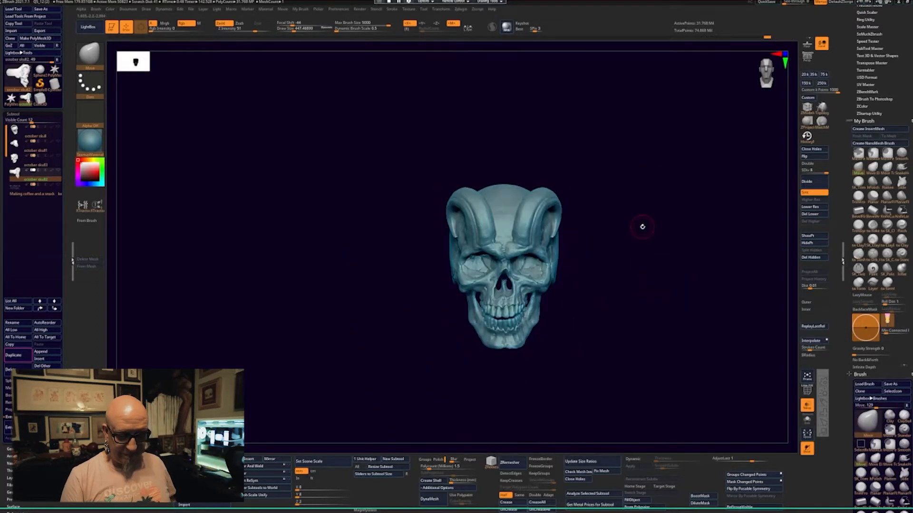
{"action": "left_click_drag", "start_coordinate": [664, 309], "coordinate": [652, 350], "text": "alt"}
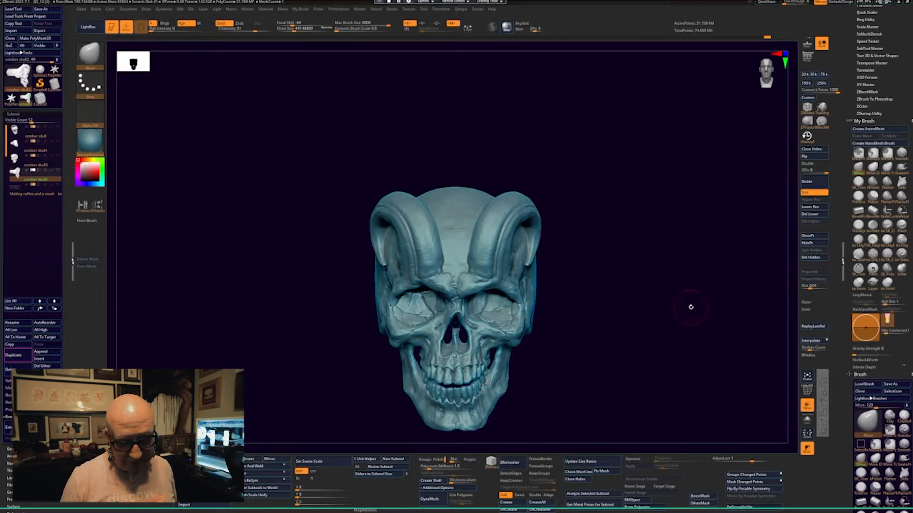
{"action": "left_click_drag", "start_coordinate": [656, 338], "coordinate": [638, 295], "text": "alt"}
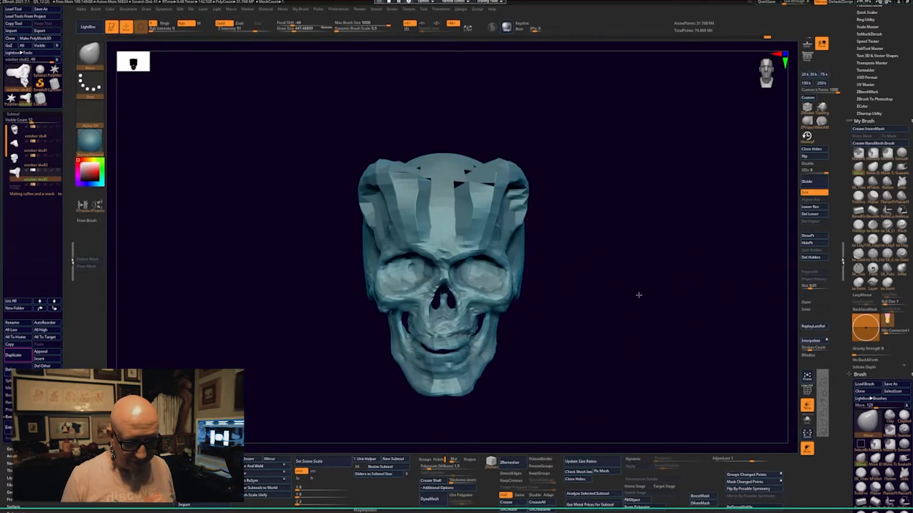
- Add a PolyMesh3D star as a new subtool of the skull ring and make it active
{"action": "left_click", "coordinate": [56, 358]}
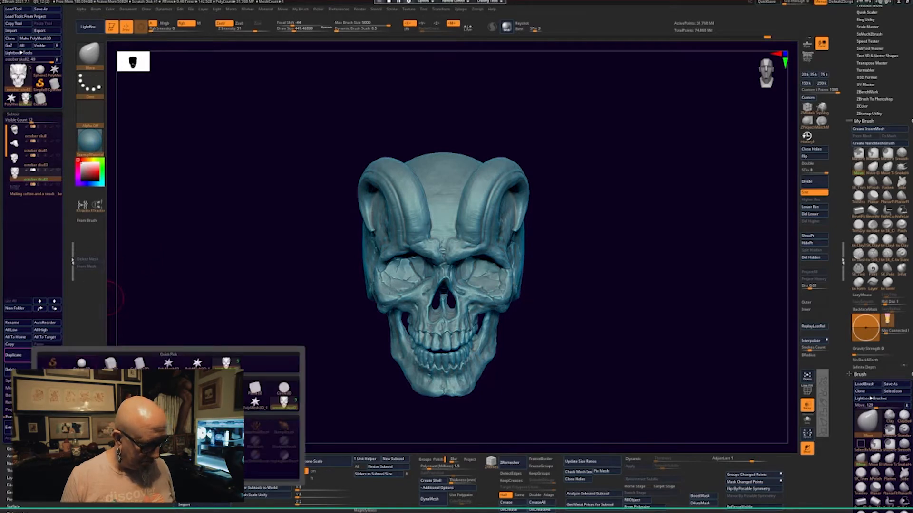
{"action": "left_click", "coordinate": [168, 364]}
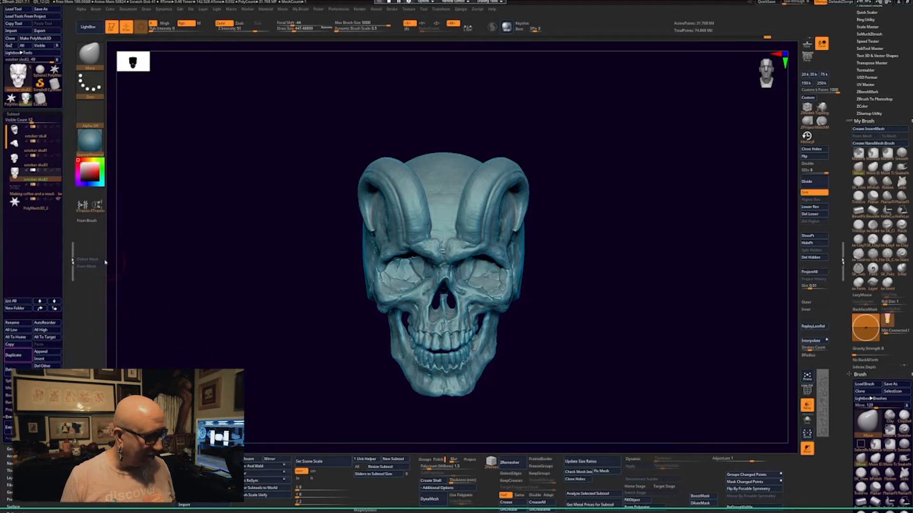
{"action": "left_click", "coordinate": [46, 208]}
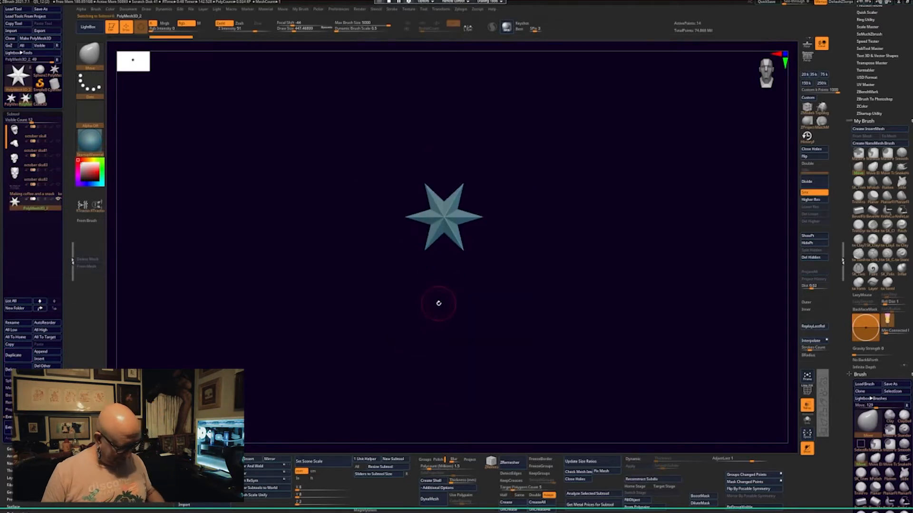
- Replace the star mesh with a flat PolyPlane and turn the view to face it
{"action": "key", "text": "w"}
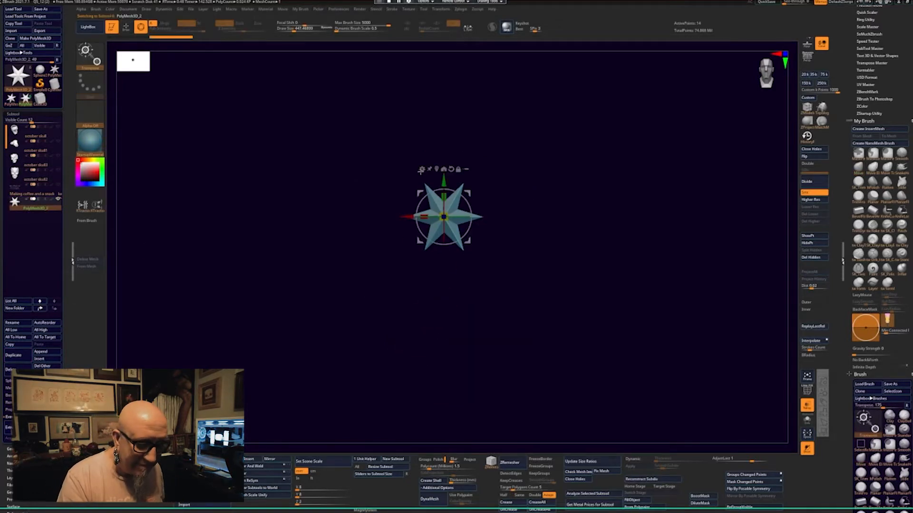
{"action": "key", "text": "space"}
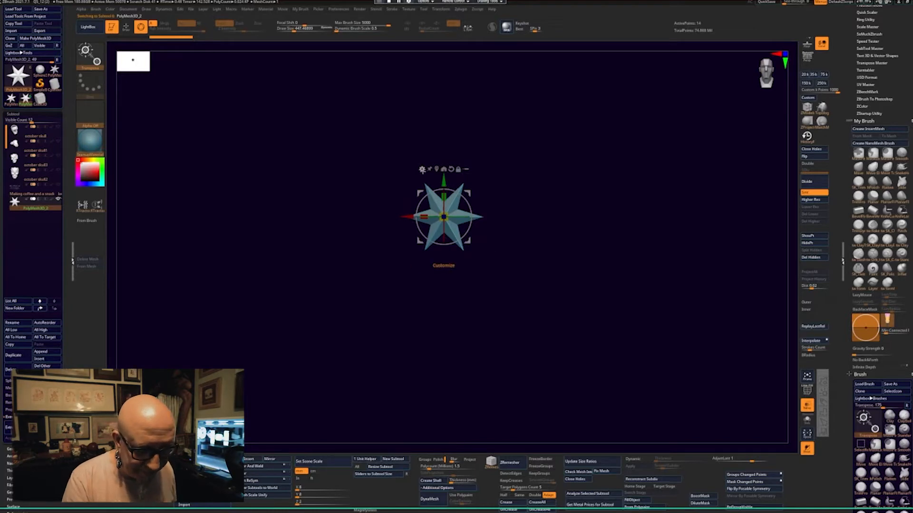
{"action": "left_click", "coordinate": [422, 169]}
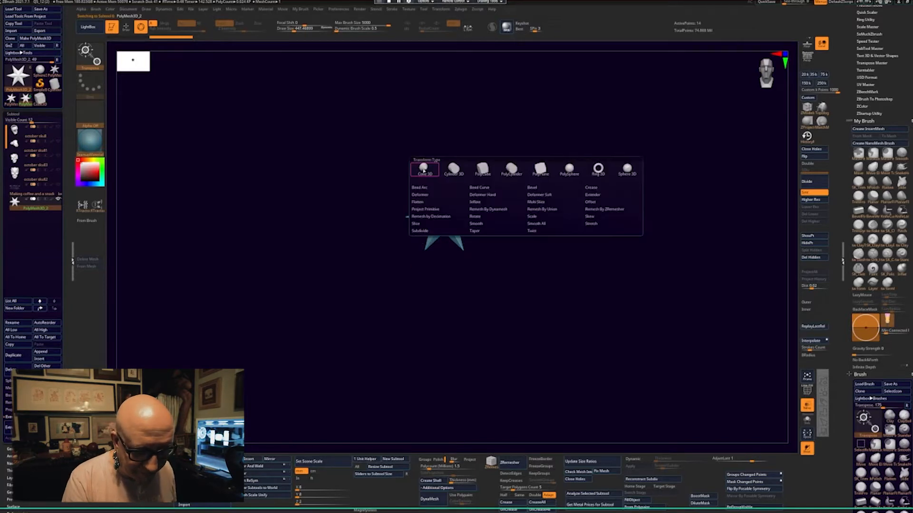
{"action": "left_click", "coordinate": [552, 174]}
{"action": "left_click_drag", "start_coordinate": [576, 368], "coordinate": [549, 340]}
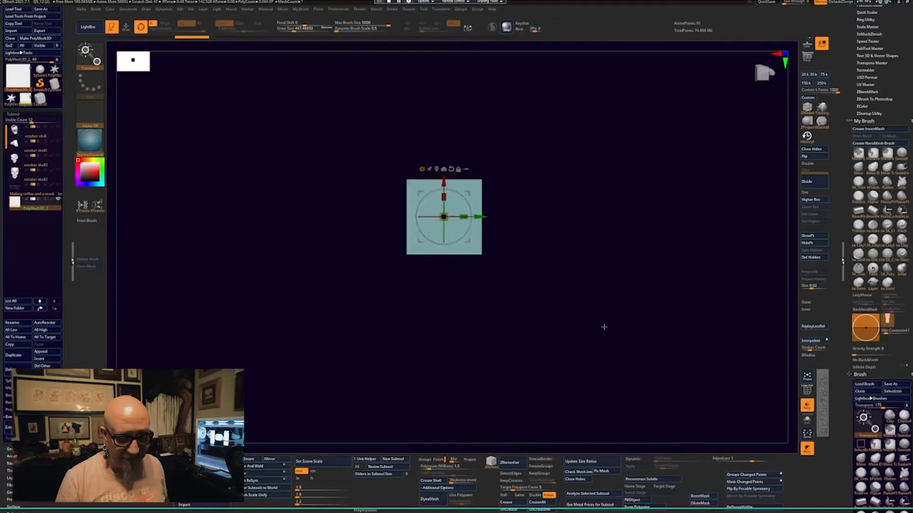
- Stretch the plane into a rectangle about three times as wide as it is tall and show its polyframe
{"action": "left_click_drag", "start_coordinate": [464, 217], "coordinate": [504, 217]}
{"action": "left_click_drag", "start_coordinate": [521, 303], "coordinate": [546, 355], "text": "alt"}
{"action": "left_click", "coordinate": [807, 391]}
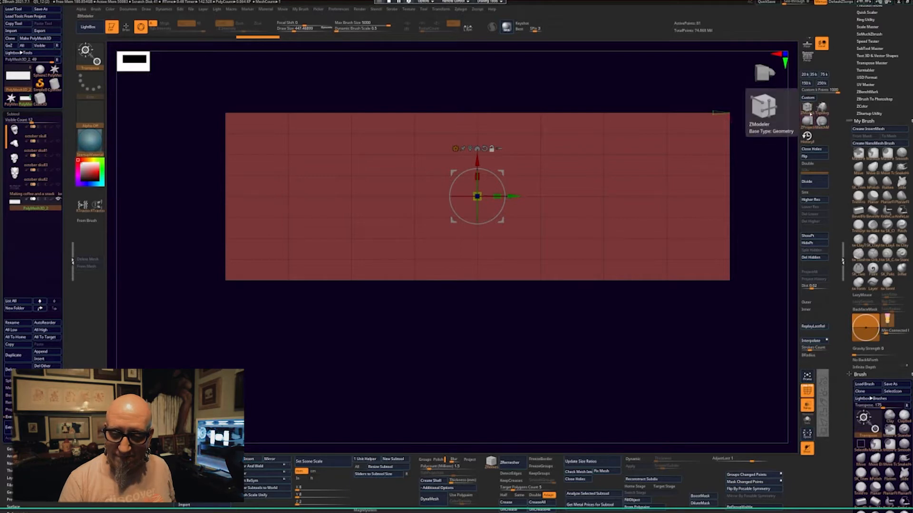
- Split every column of the plane in two with vertical edge loops, using ZModeler's edge Insert action with the Multiple EdgeLoops target
{"action": "left_click", "coordinate": [807, 108]}
{"action": "left_click_drag", "start_coordinate": [585, 336], "coordinate": [573, 347], "text": "alt"}
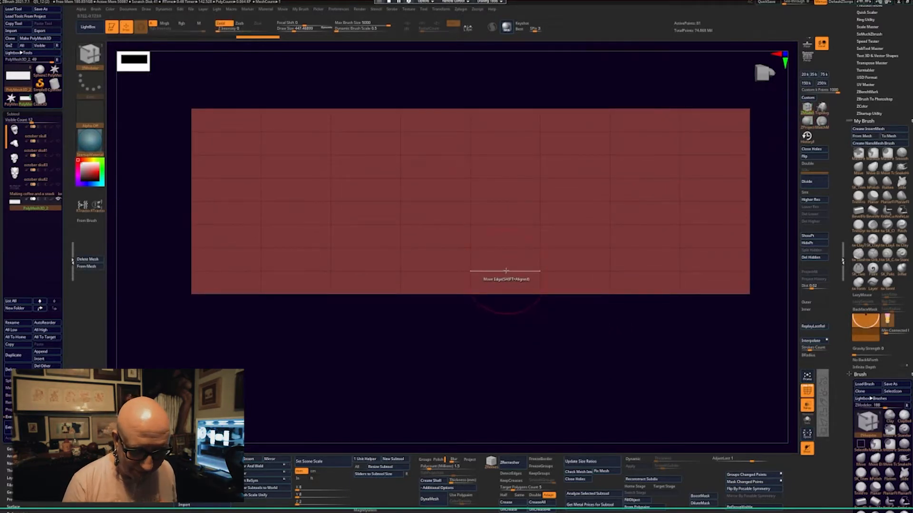
{"action": "key", "text": "space"}
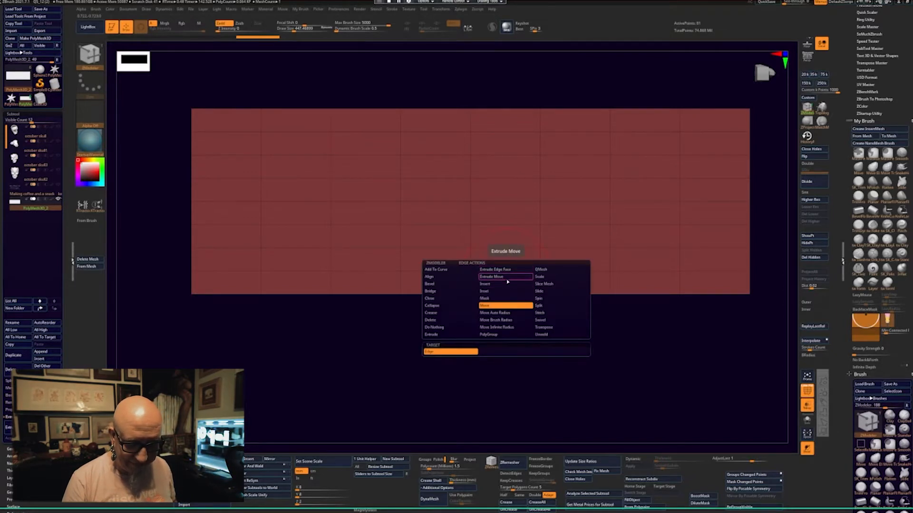
{"action": "left_click", "coordinate": [505, 284]}
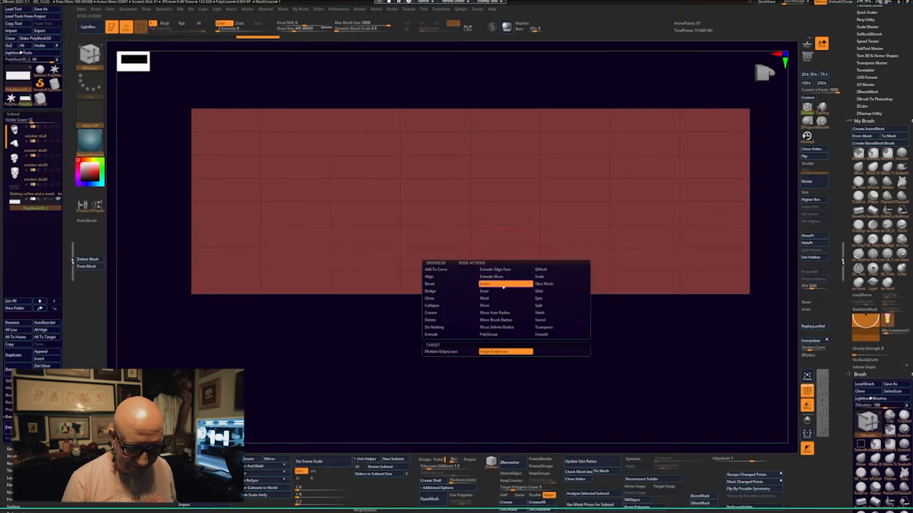
{"action": "left_click", "coordinate": [458, 352]}
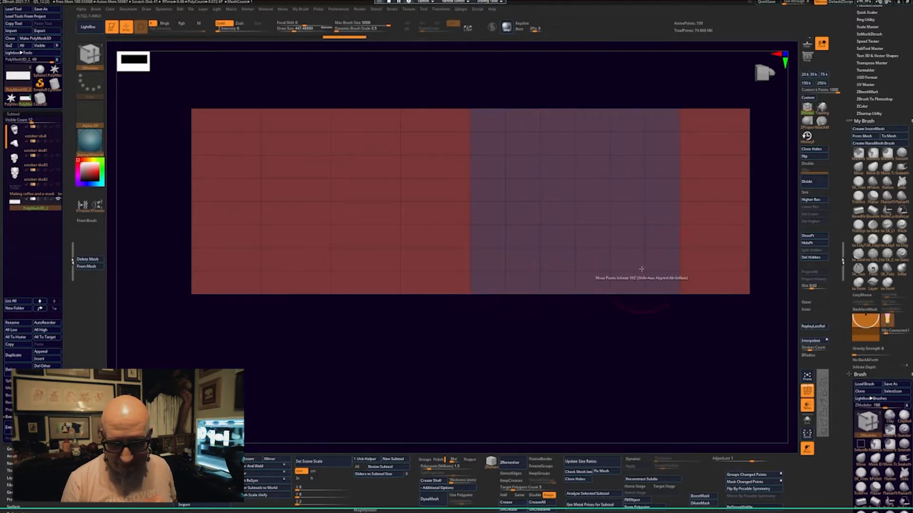
{"action": "left_click", "coordinate": [690, 275]}
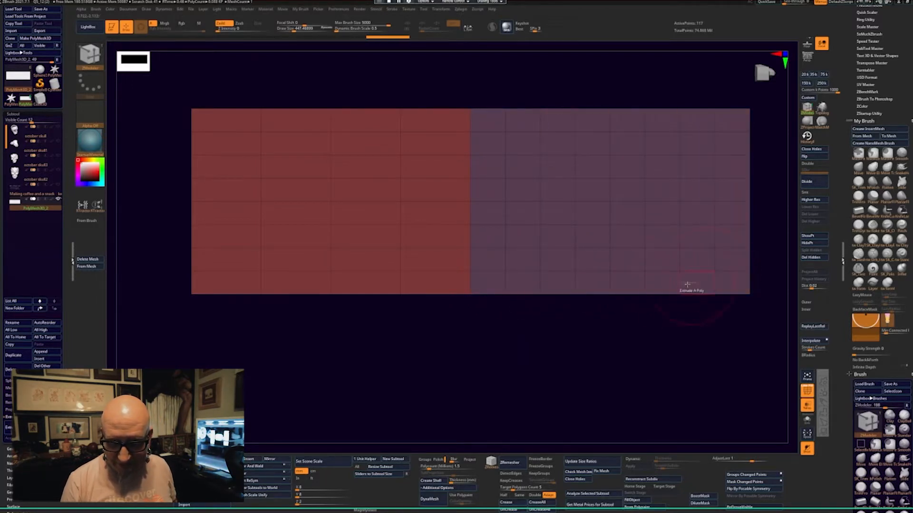
{"action": "left_click", "coordinate": [432, 272]}
{"action": "left_click", "coordinate": [360, 271]}
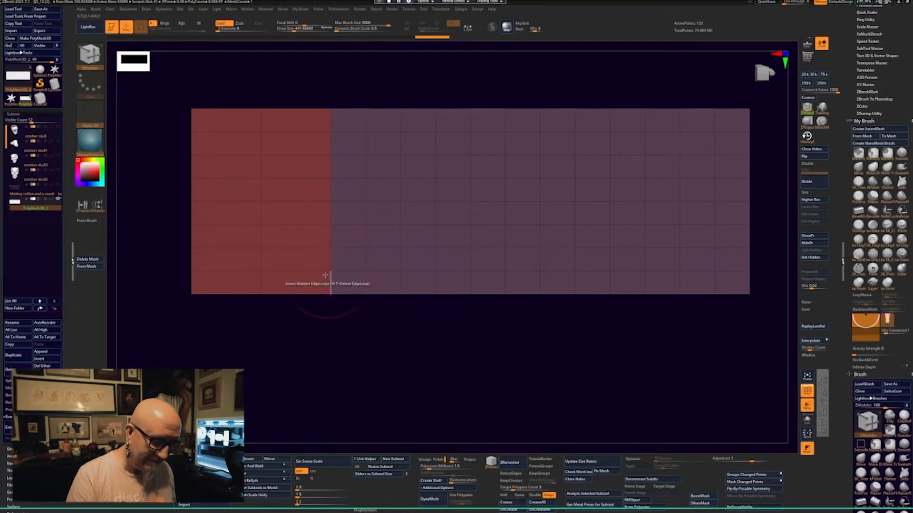
{"action": "left_click", "coordinate": [295, 271]}
{"action": "left_click", "coordinate": [225, 271]}
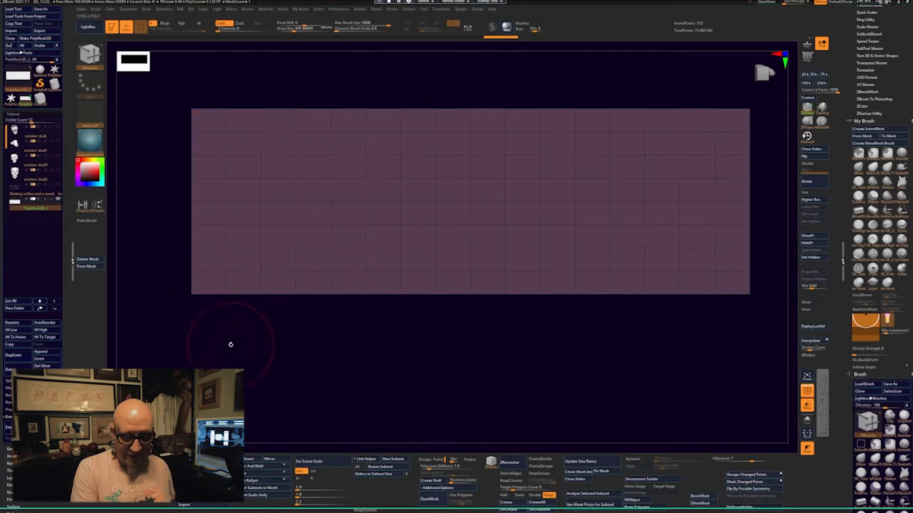
- Shorten the plane along its long side until it is about twice as long as it is wide
{"action": "key", "text": "w"}
{"action": "left_click_drag", "start_coordinate": [490, 202], "coordinate": [455, 215]}
{"action": "left_click_drag", "start_coordinate": [457, 385], "coordinate": [630, 316]}
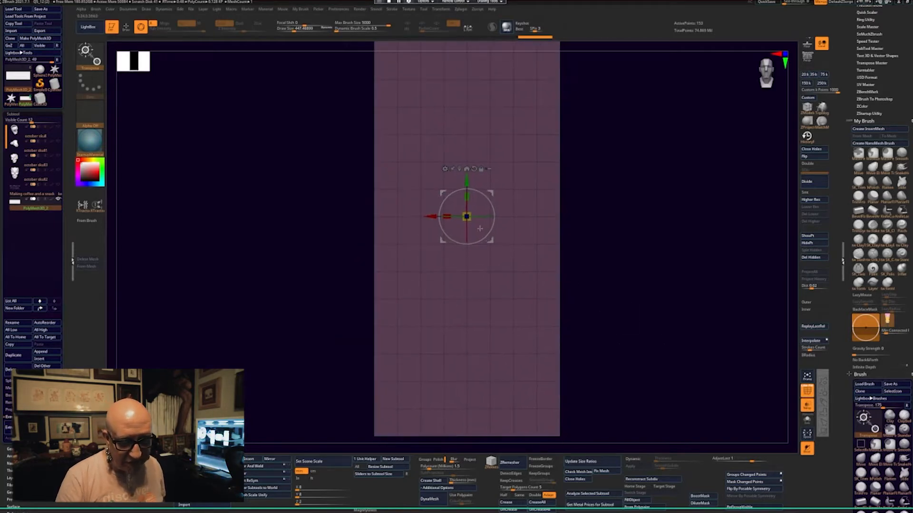
{"action": "left_click_drag", "start_coordinate": [467, 196], "coordinate": [468, 213]}
{"action": "left_click_drag", "start_coordinate": [608, 252], "coordinate": [600, 206], "text": "alt"}
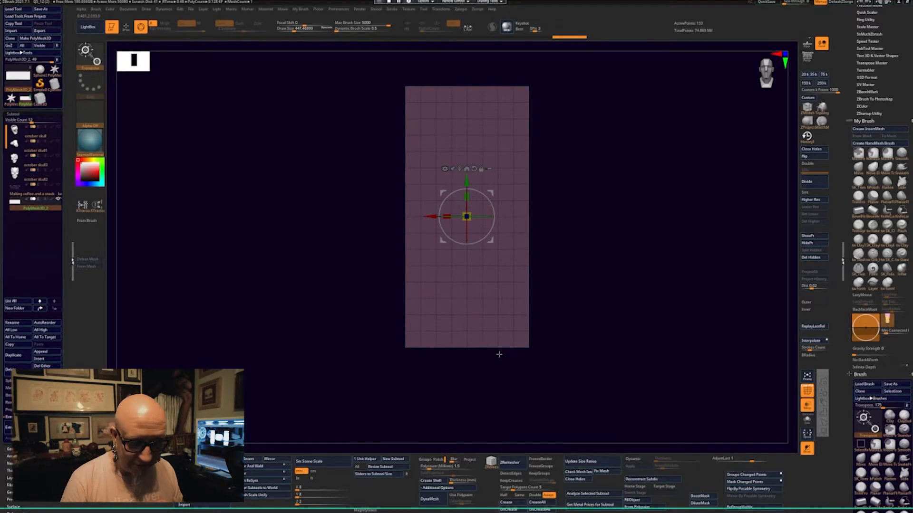
{"action": "left_click_drag", "start_coordinate": [585, 320], "coordinate": [588, 318], "text": "alt"}
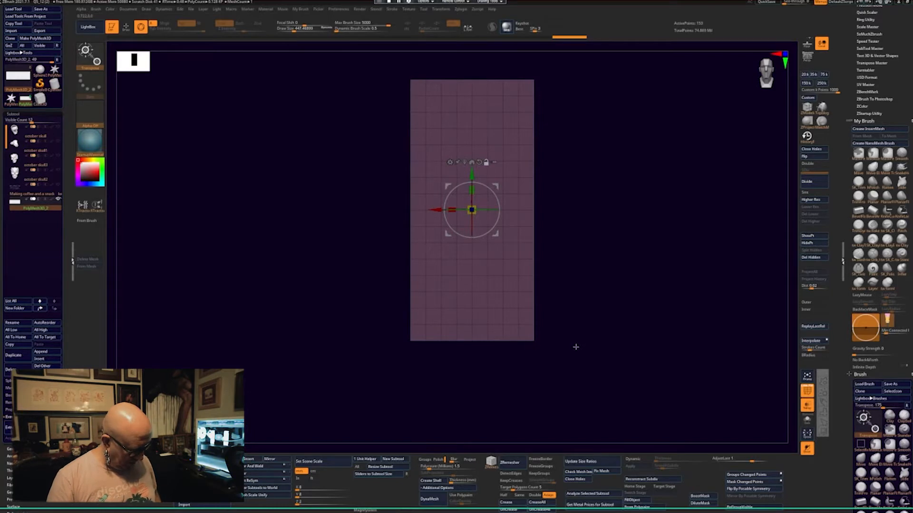
- Subdivide the plane up to subdivision level 9 and hide its polyframe
{"action": "key", "text": "q"}
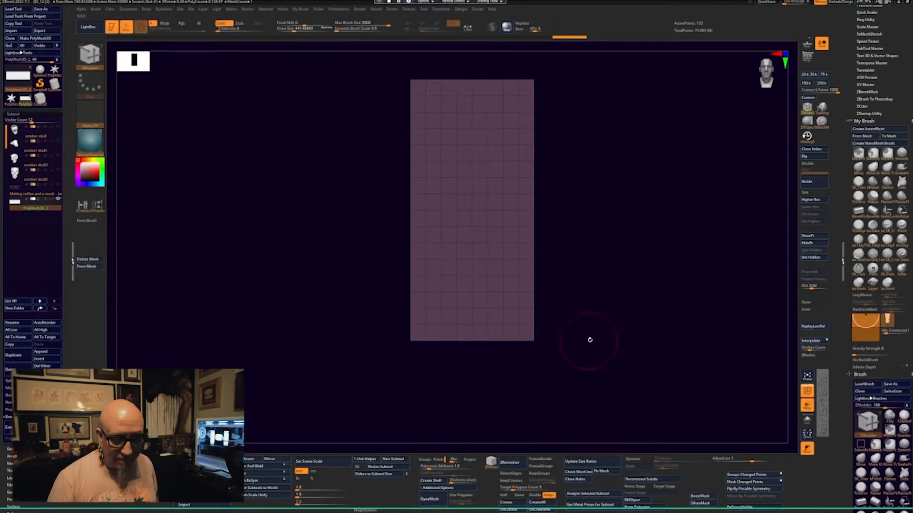
{"action": "left_click", "coordinate": [817, 182]}
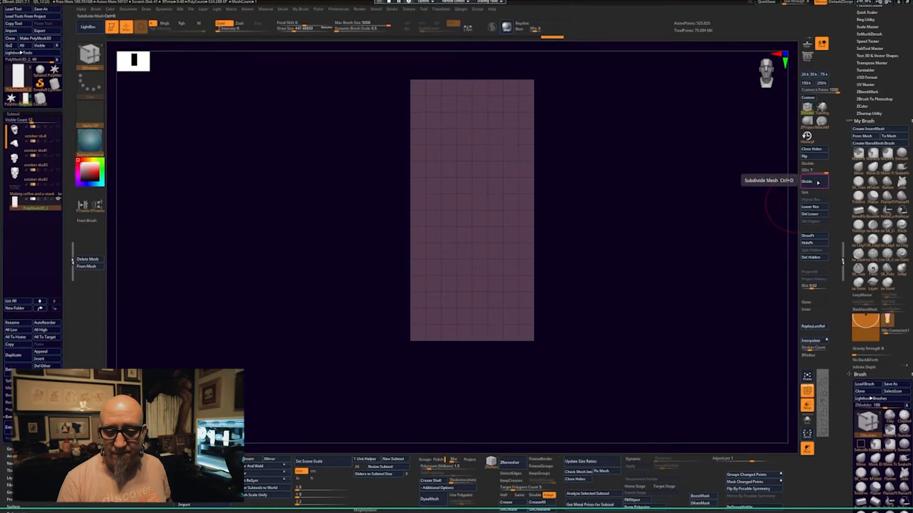
{"action": "left_click", "coordinate": [817, 182]}
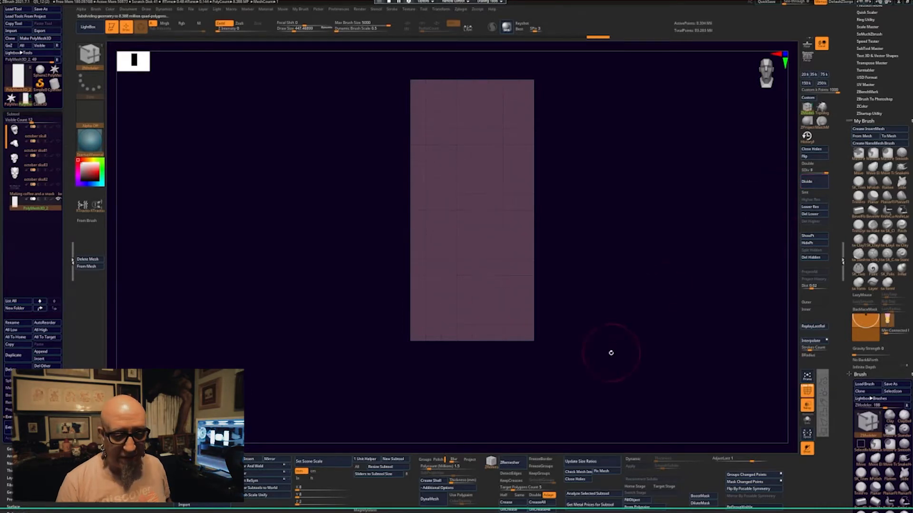
{"action": "left_click_drag", "start_coordinate": [615, 323], "coordinate": [602, 359], "text": "alt"}
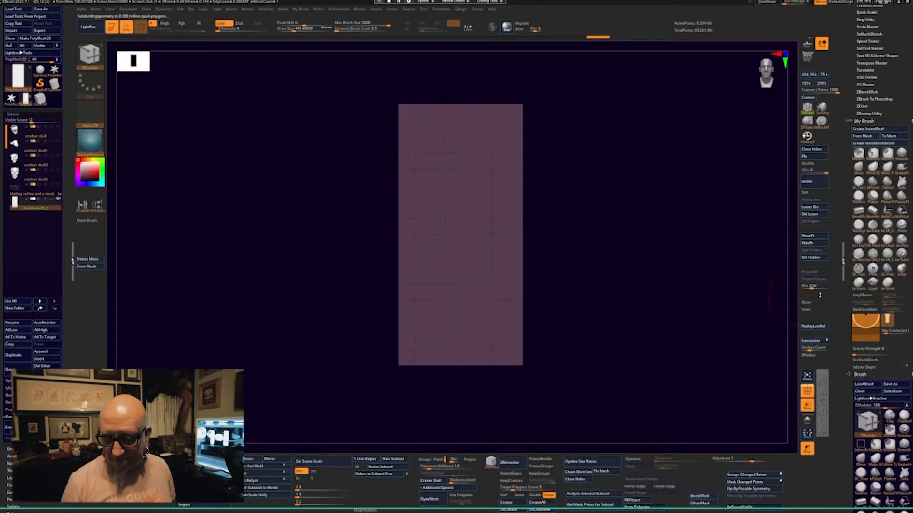
{"action": "left_click", "coordinate": [807, 391]}
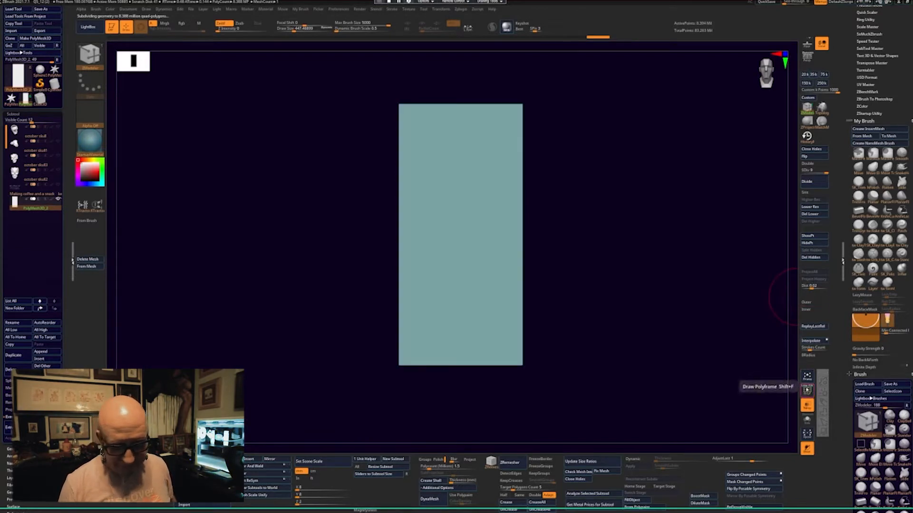
- Turn the view so the plane's long side lies horizontally and choose the Rake brush
{"action": "left_click_drag", "start_coordinate": [615, 341], "coordinate": [661, 357]}
{"action": "left_click_drag", "start_coordinate": [606, 377], "coordinate": [603, 386], "text": "alt"}
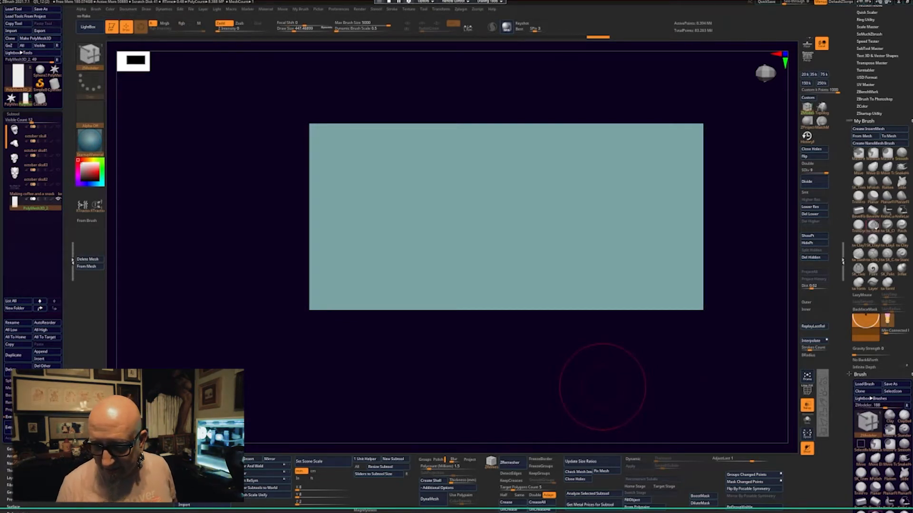
{"action": "left_click", "coordinate": [875, 227]}
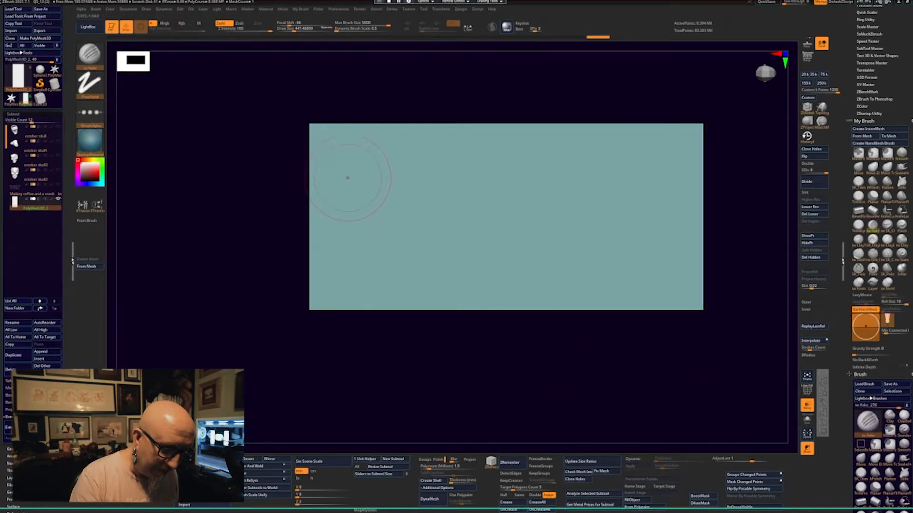
{"action": "left_click_drag", "start_coordinate": [348, 162], "coordinate": [354, 228]}
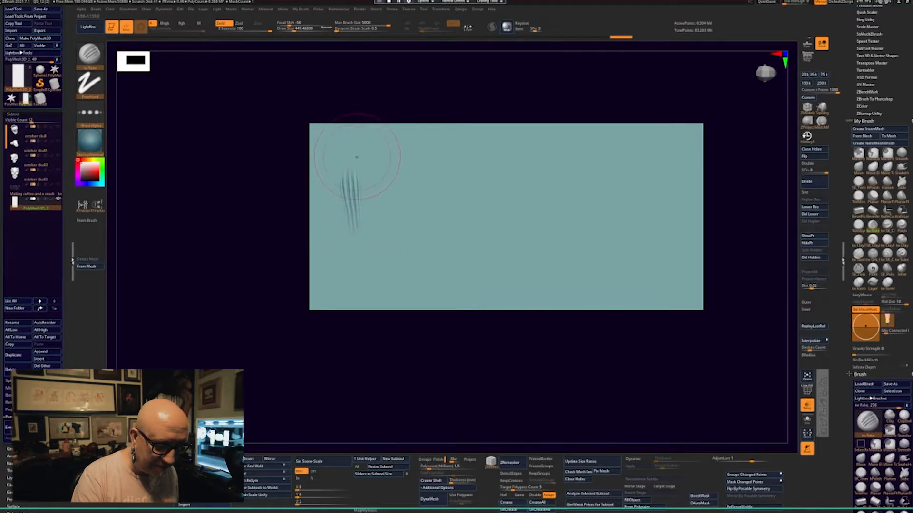
{"action": "left_click_drag", "start_coordinate": [366, 166], "coordinate": [374, 275]}
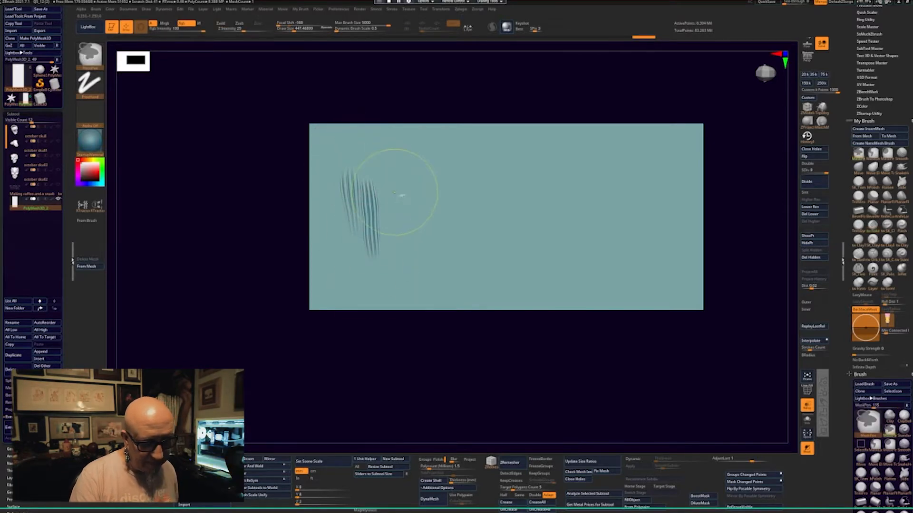
{"action": "key", "text": "ctrl+z"}
{"action": "key", "text": "ctrl+z"}
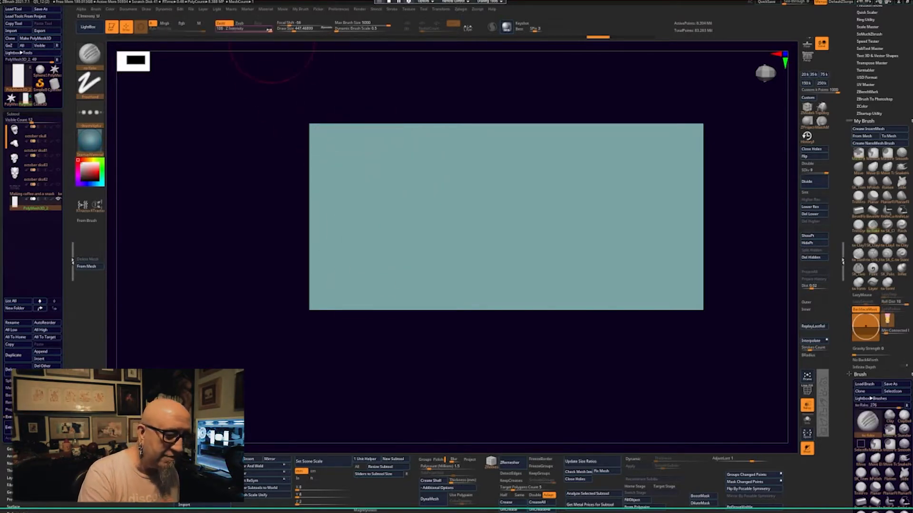
- Set the Rake brush's Z Intensity to 13 and rake parallel grooves across the short direction over one half of the plane
{"action": "left_click_drag", "start_coordinate": [267, 29], "coordinate": [236, 29]}
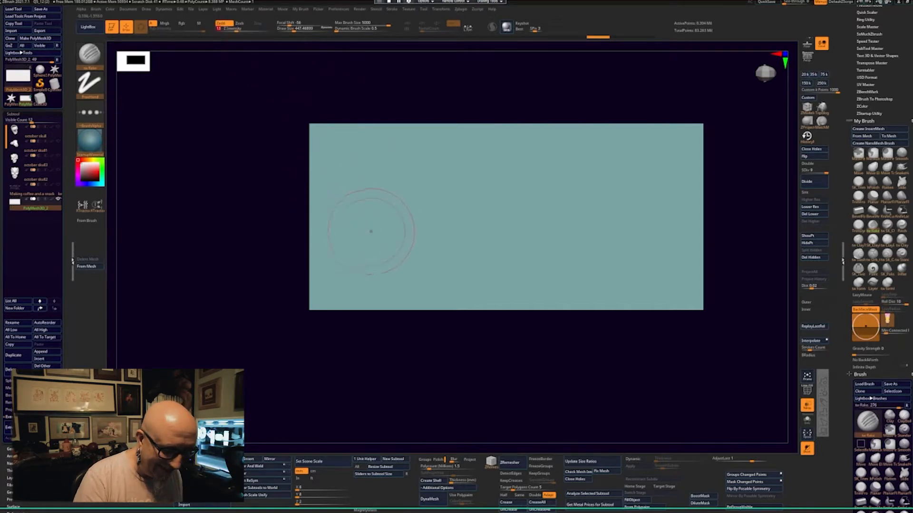
{"action": "left_click_drag", "start_coordinate": [365, 177], "coordinate": [373, 275]}
{"action": "left_click_drag", "start_coordinate": [384, 197], "coordinate": [389, 288]}
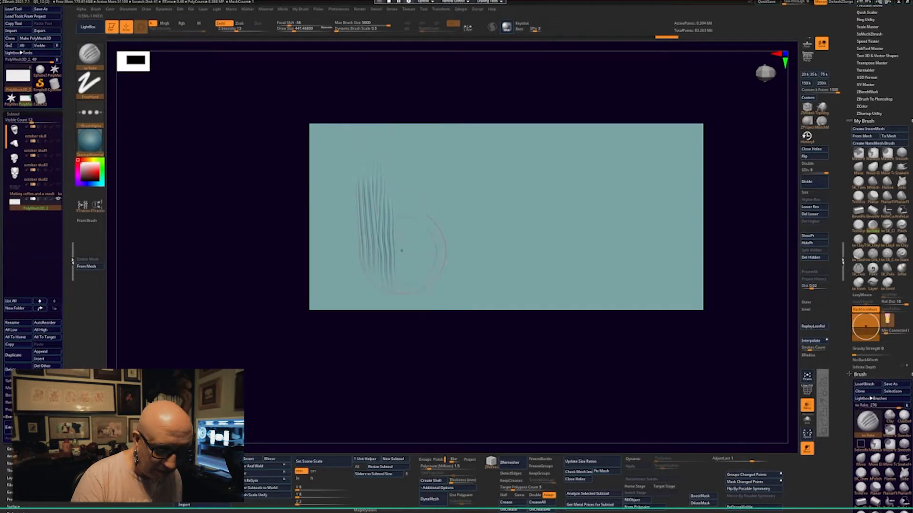
{"action": "left_click_drag", "start_coordinate": [396, 160], "coordinate": [402, 286]}
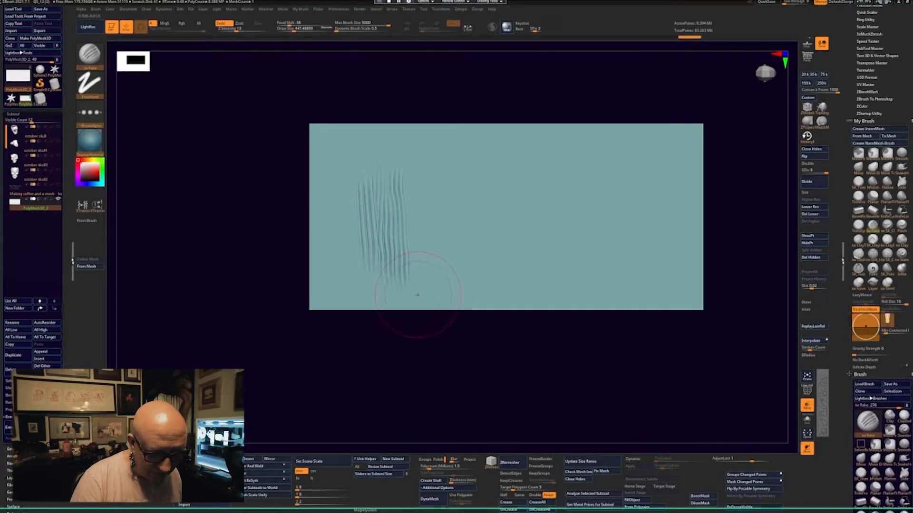
{"action": "left_click_drag", "start_coordinate": [418, 205], "coordinate": [420, 273]}
{"action": "mouse_move", "coordinate": [419, 228]}
{"action": "left_mouse_down"}
{"action": "mouse_move", "coordinate": [413, 156]}
{"action": "mouse_move", "coordinate": [429, 208]}
{"action": "left_mouse_up"}
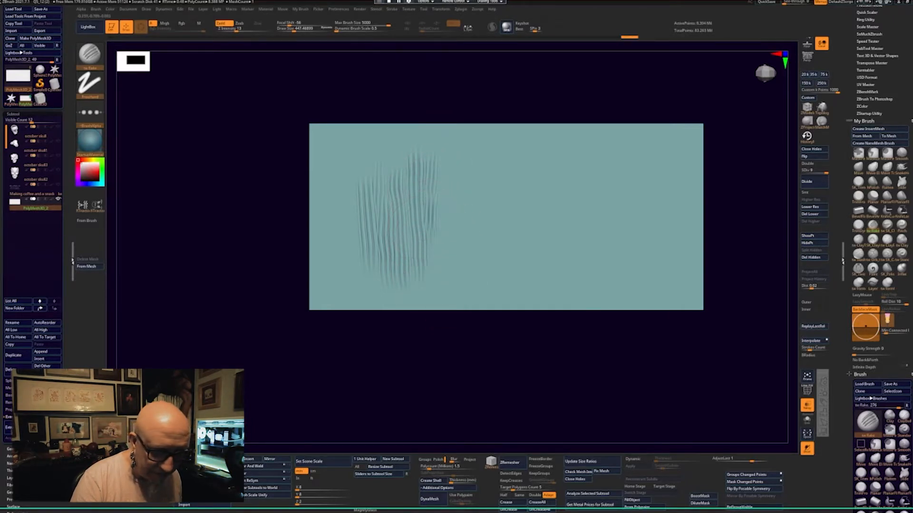
{"action": "left_click_drag", "start_coordinate": [435, 173], "coordinate": [431, 201]}
{"action": "mouse_move", "coordinate": [450, 155]}
{"action": "left_mouse_down"}
{"action": "mouse_move", "coordinate": [437, 246]}
{"action": "mouse_move", "coordinate": [444, 306]}
{"action": "left_mouse_up"}
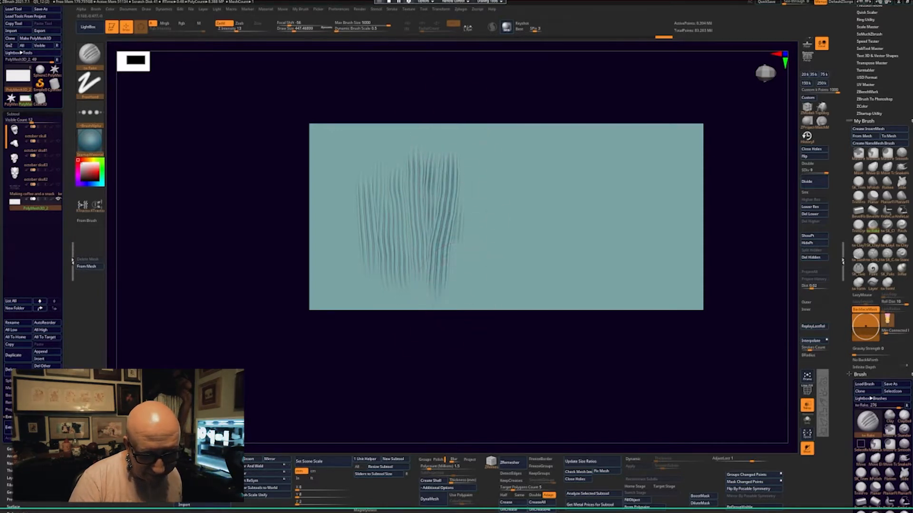
{"action": "left_click_drag", "start_coordinate": [453, 236], "coordinate": [454, 310]}
{"action": "left_click_drag", "start_coordinate": [472, 164], "coordinate": [469, 269]}
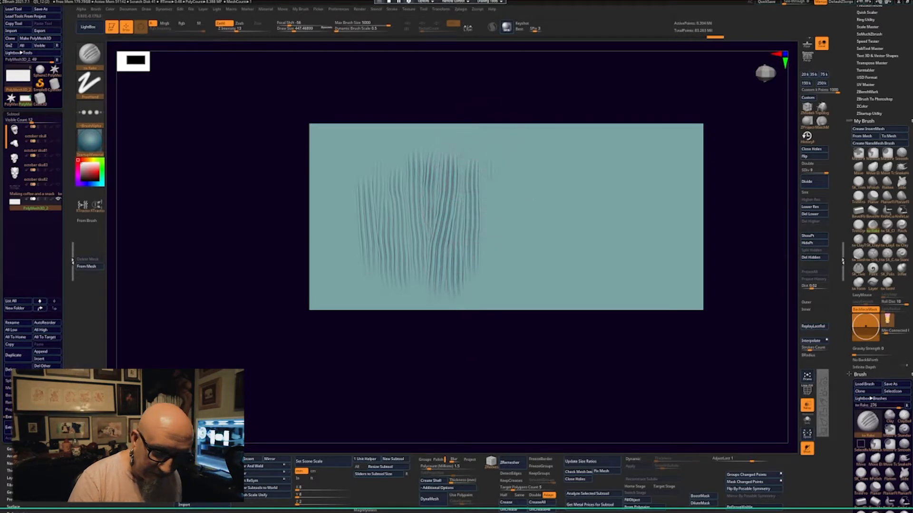
- Continue the parallel Rake grooves over the other half of the plane, leaving a smooth margin around the edges
{"action": "mouse_move", "coordinate": [503, 265]}
{"action": "left_mouse_down"}
{"action": "mouse_move", "coordinate": [498, 147]}
{"action": "mouse_move", "coordinate": [513, 197]}
{"action": "mouse_move", "coordinate": [513, 302]}
{"action": "mouse_move", "coordinate": [531, 210]}
{"action": "left_mouse_up"}
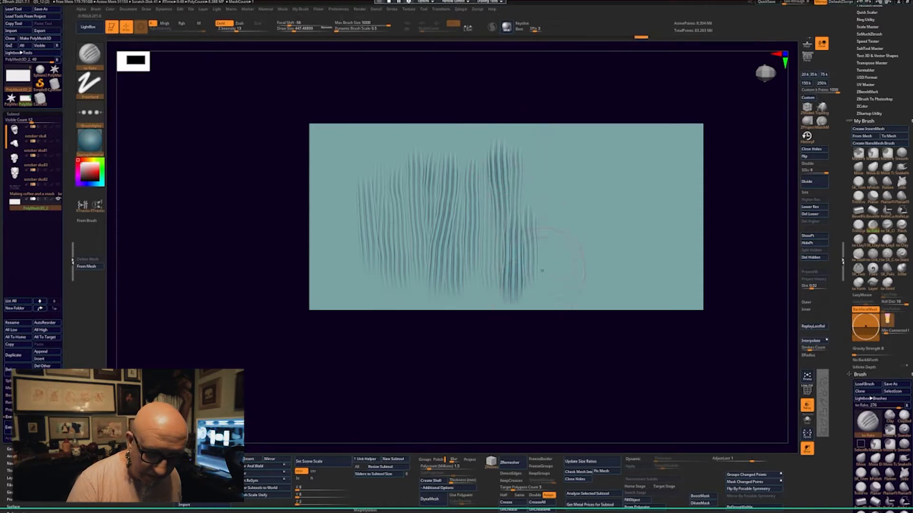
{"action": "mouse_move", "coordinate": [544, 266]}
{"action": "left_mouse_down"}
{"action": "mouse_move", "coordinate": [545, 143]}
{"action": "mouse_move", "coordinate": [523, 214]}
{"action": "left_mouse_up"}
{"action": "left_click_drag", "start_coordinate": [567, 153], "coordinate": [554, 310]}
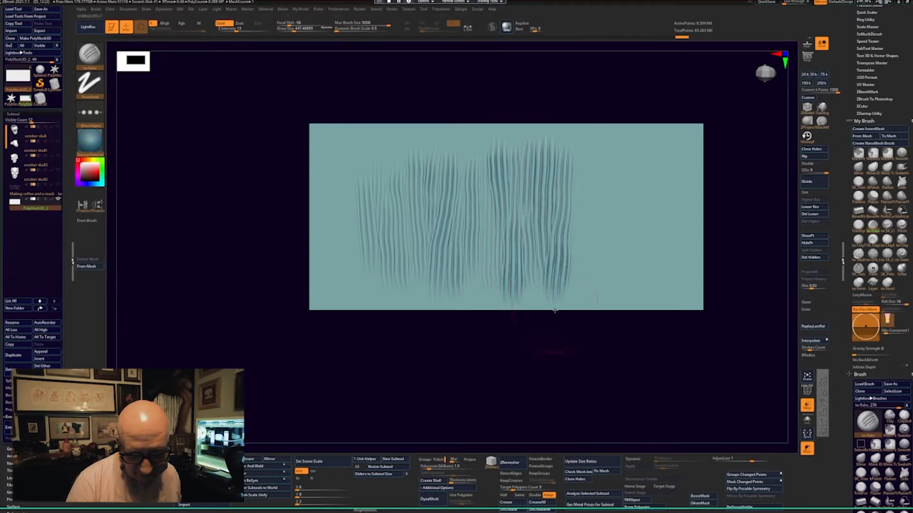
{"action": "mouse_move", "coordinate": [579, 149]}
{"action": "left_mouse_down"}
{"action": "mouse_move", "coordinate": [575, 250]}
{"action": "mouse_move", "coordinate": [592, 200]}
{"action": "mouse_move", "coordinate": [594, 143]}
{"action": "mouse_move", "coordinate": [608, 190]}
{"action": "mouse_move", "coordinate": [597, 305]}
{"action": "left_mouse_up"}
{"action": "mouse_move", "coordinate": [625, 145]}
{"action": "left_mouse_down"}
{"action": "mouse_move", "coordinate": [622, 216]}
{"action": "mouse_move", "coordinate": [640, 267]}
{"action": "left_mouse_up"}
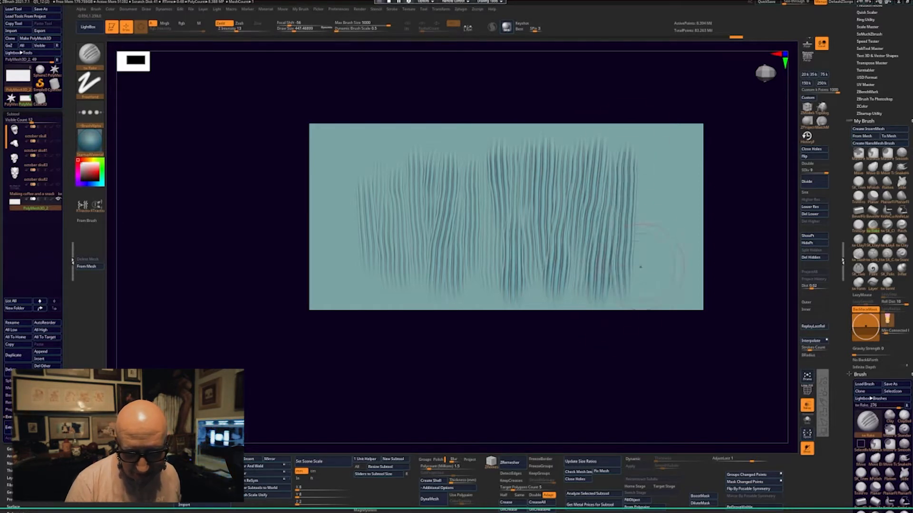
{"action": "left_click_drag", "start_coordinate": [644, 152], "coordinate": [635, 264]}
- Rake extra grooves over the sparsely textured end of the plane and lightly smooth parts of the grooved surface
{"action": "mouse_move", "coordinate": [685, 387]}
{"action": "left_mouse_down"}
{"action": "mouse_move", "coordinate": [625, 348]}
{"action": "mouse_move", "coordinate": [707, 415]}
{"action": "mouse_move", "coordinate": [705, 396]}
{"action": "left_mouse_up"}
{"action": "left_click_drag", "start_coordinate": [716, 242], "coordinate": [649, 407], "text": "alt"}
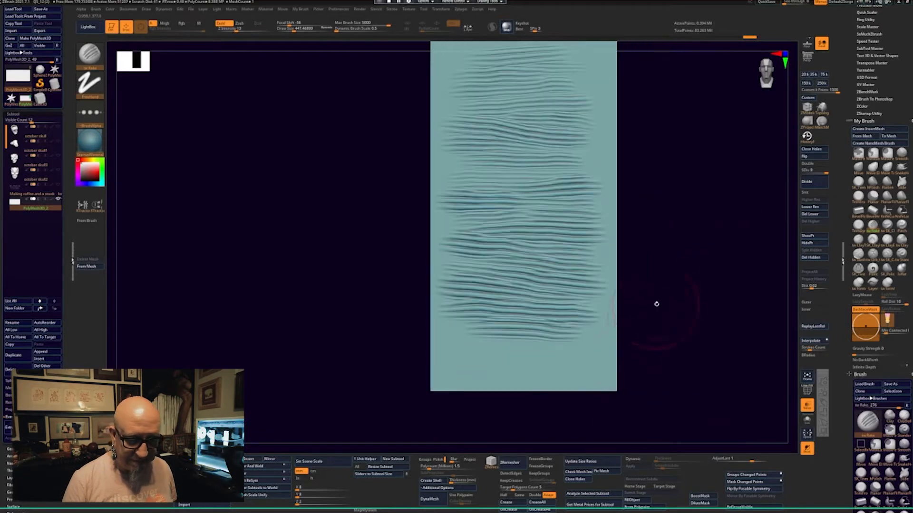
{"action": "left_click_drag", "start_coordinate": [668, 269], "coordinate": [661, 317], "text": "alt"}
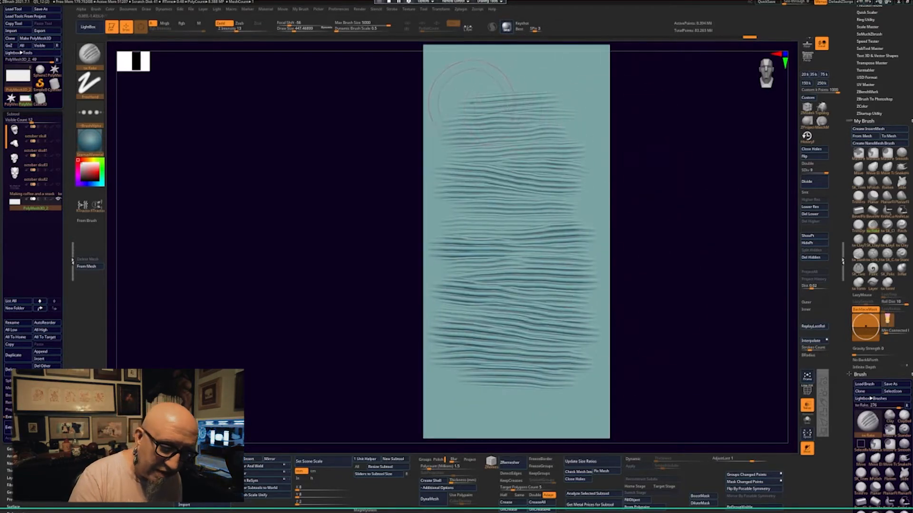
{"action": "mouse_move", "coordinate": [478, 101]}
{"action": "left_mouse_down"}
{"action": "mouse_move", "coordinate": [581, 102]}
{"action": "mouse_move", "coordinate": [461, 121]}
{"action": "left_mouse_up"}
{"action": "mouse_move", "coordinate": [660, 171]}
{"action": "left_mouse_down"}
{"action": "mouse_move", "coordinate": [672, 224]}
{"action": "mouse_move", "coordinate": [663, 375]}
{"action": "mouse_move", "coordinate": [630, 328]}
{"action": "mouse_move", "coordinate": [564, 350]}
{"action": "mouse_move", "coordinate": [538, 348]}
{"action": "mouse_move", "coordinate": [575, 353]}
{"action": "mouse_move", "coordinate": [521, 357]}
{"action": "left_mouse_up"}
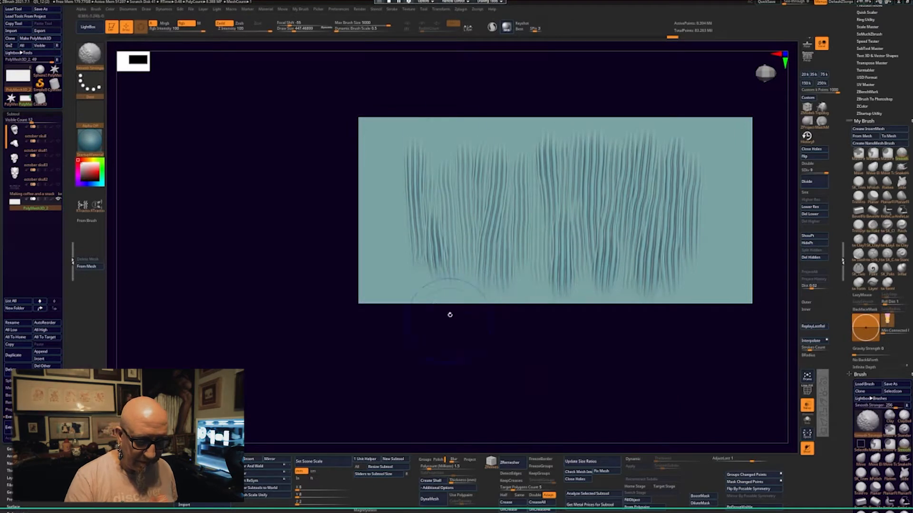
{"action": "left_click_drag", "start_coordinate": [564, 166], "coordinate": [568, 192], "text": "shift"}
{"action": "left_click_drag", "start_coordinate": [614, 142], "coordinate": [658, 172], "text": "shift"}
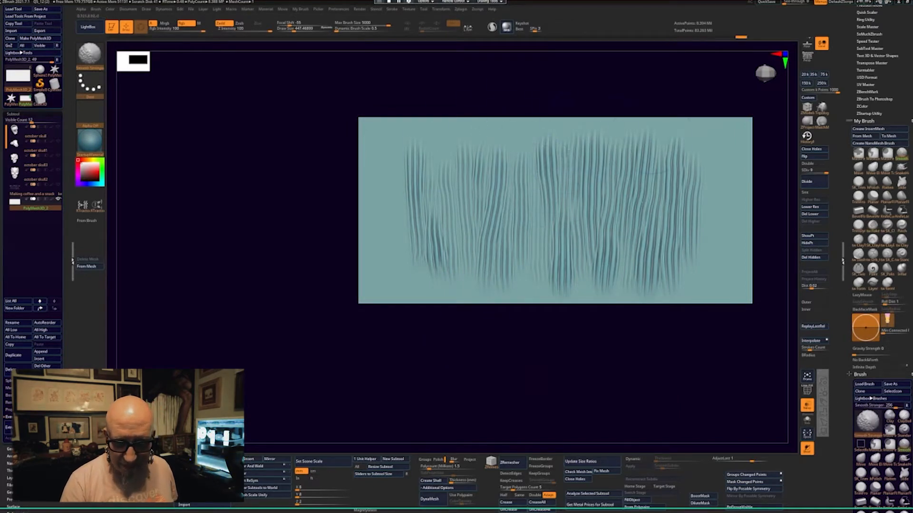
- Distort the grooves at the plane's sparsely textured end with the SK_Twist brush at a draw size of about 150
{"action": "left_click", "coordinate": [859, 269]}
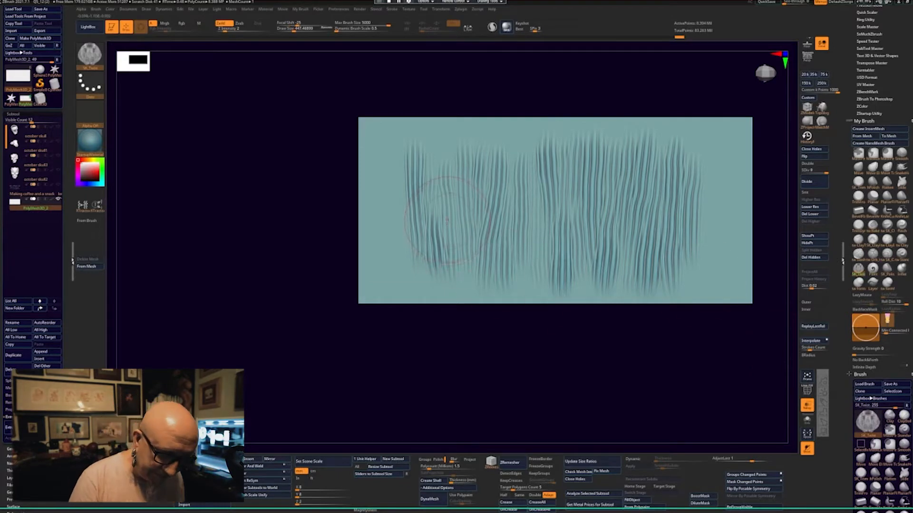
{"action": "key", "text": "space"}
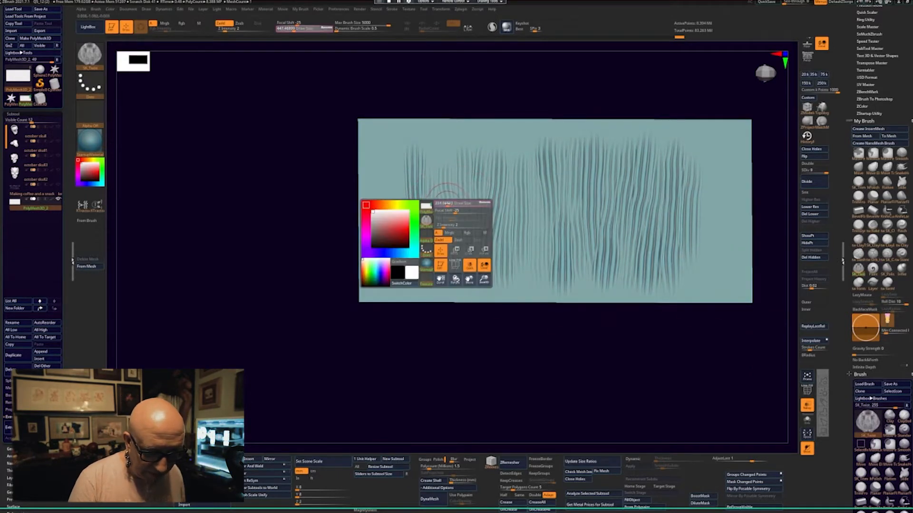
{"action": "left_click_drag", "start_coordinate": [449, 204], "coordinate": [444, 202]}
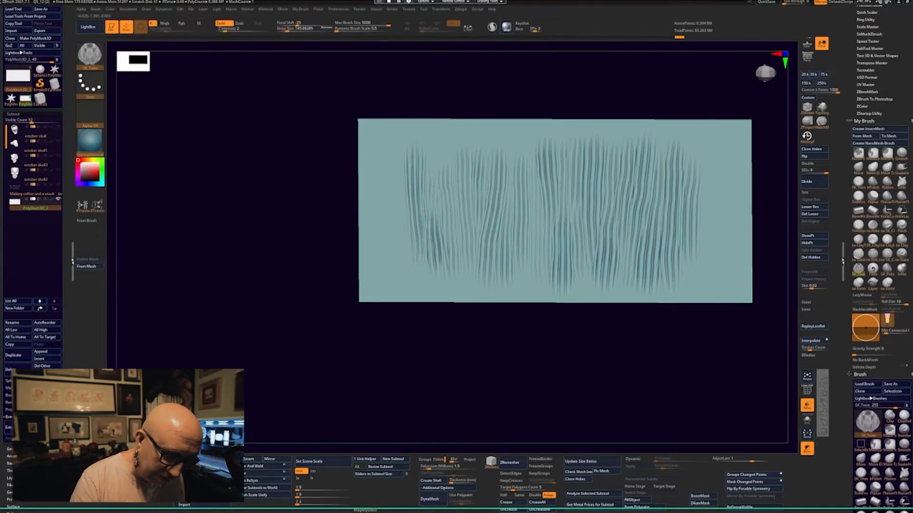
{"action": "key", "text": "space"}
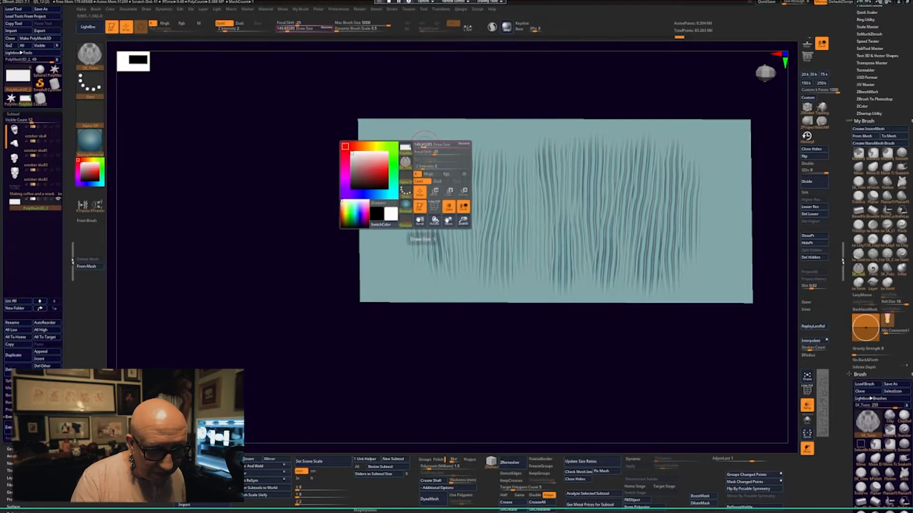
{"action": "left_click_drag", "start_coordinate": [425, 143], "coordinate": [426, 274]}
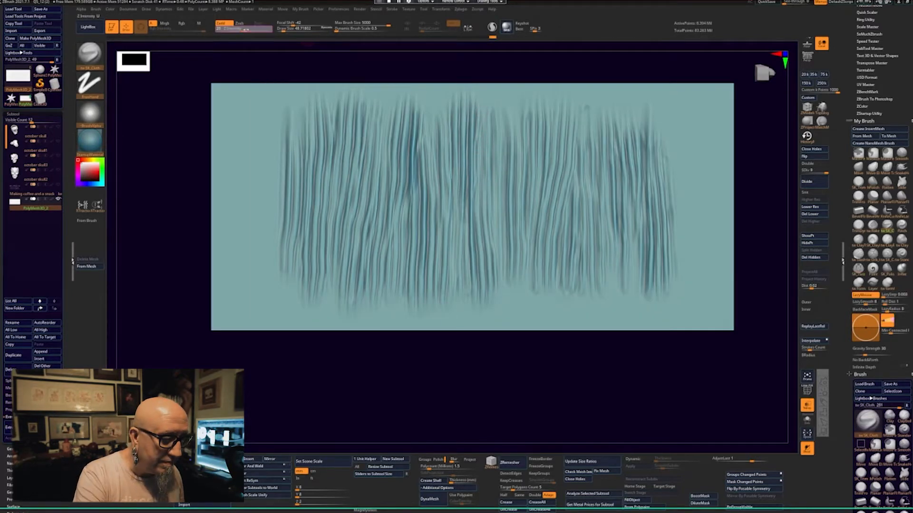
- Set the SK_Cloth brush's Z Intensity to 37 and carve deeper grooves just right of the plane's centre
{"action": "left_click_drag", "start_coordinate": [249, 29], "coordinate": [237, 29]}
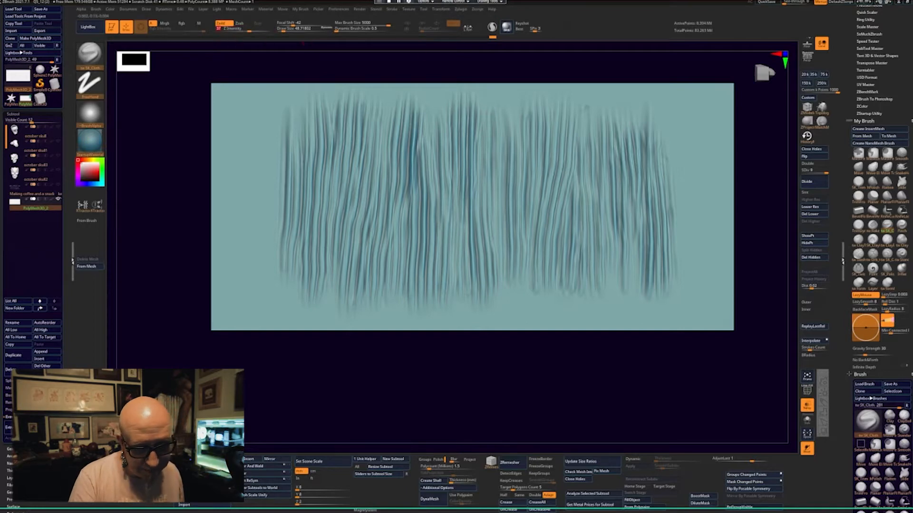
{"action": "left_click_drag", "start_coordinate": [488, 119], "coordinate": [490, 307]}
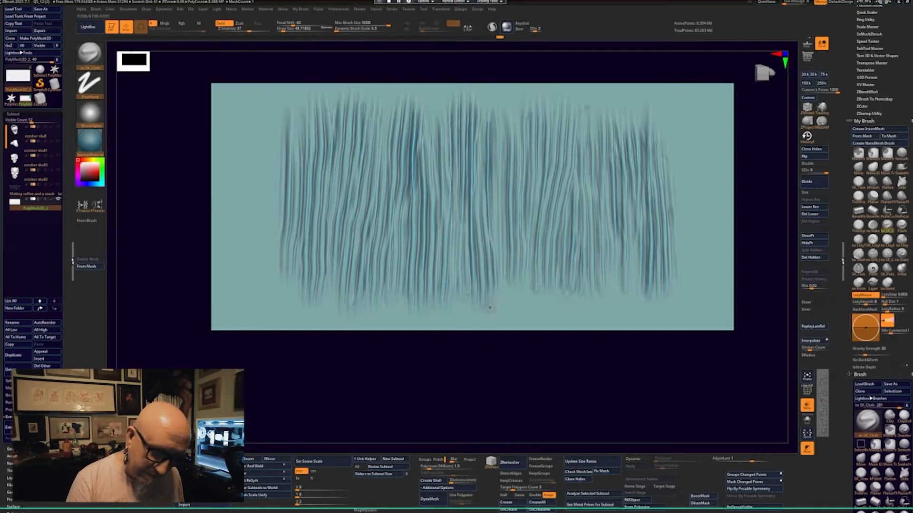
{"action": "left_click_drag", "start_coordinate": [482, 167], "coordinate": [484, 227]}
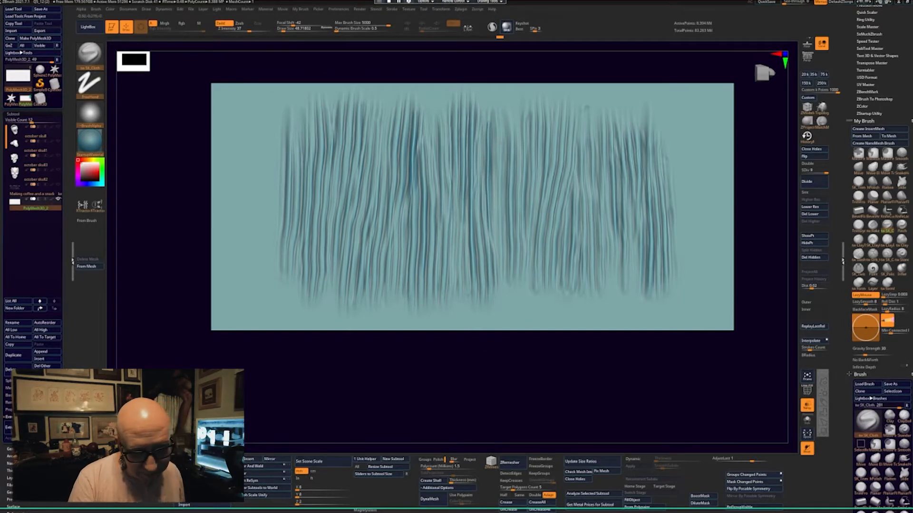
{"action": "left_click_drag", "start_coordinate": [499, 144], "coordinate": [500, 291]}
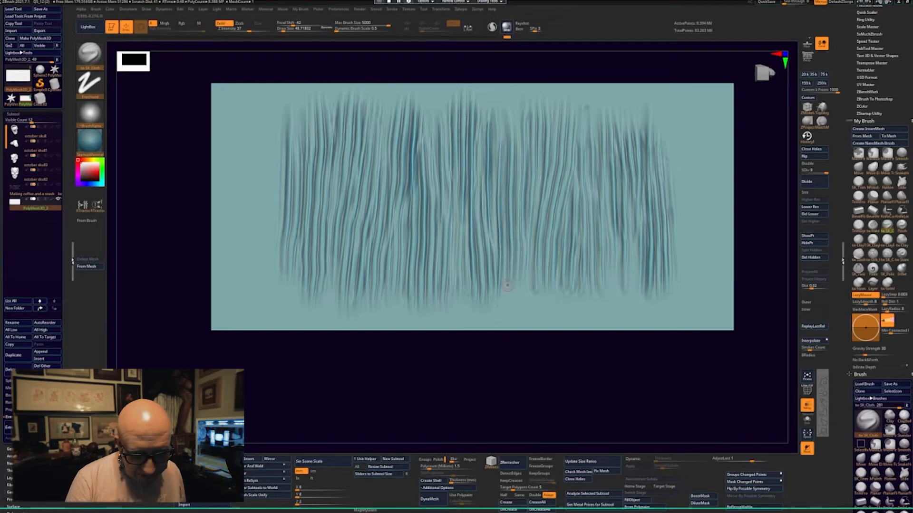
{"action": "mouse_move", "coordinate": [507, 260]}
{"action": "left_mouse_down"}
{"action": "mouse_move", "coordinate": [506, 144]}
{"action": "mouse_move", "coordinate": [513, 197]}
{"action": "left_mouse_up"}
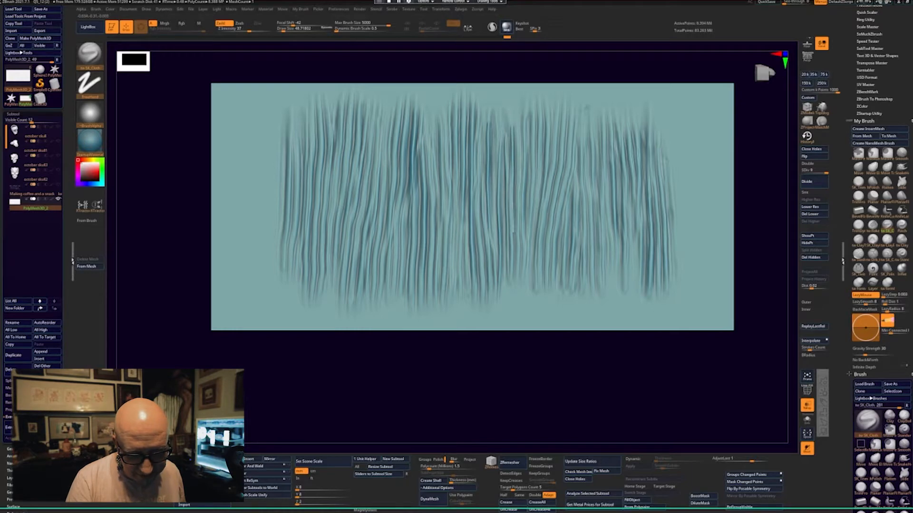
{"action": "left_click_drag", "start_coordinate": [512, 232], "coordinate": [512, 306]}
- Deepen the grooves through the plane's centre and just left of it with the SK_Cloth brush
{"action": "left_click_drag", "start_coordinate": [461, 133], "coordinate": [457, 287]}
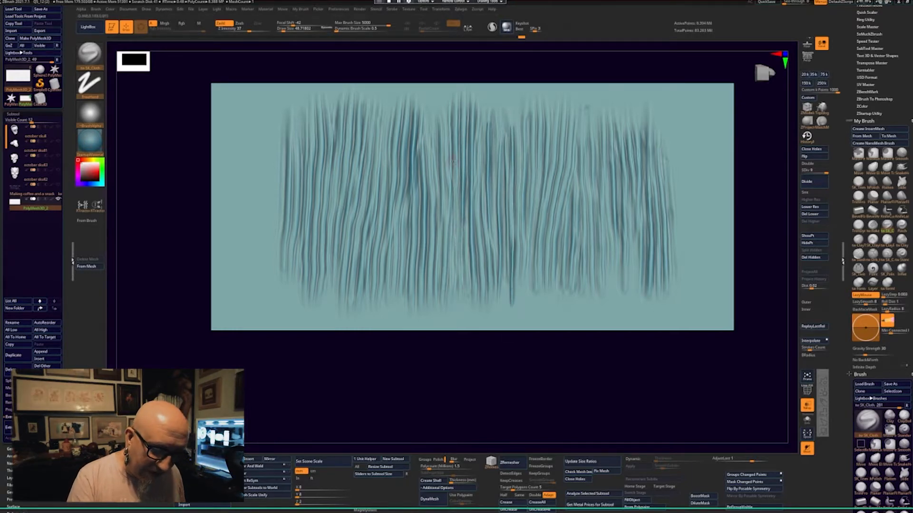
{"action": "left_click_drag", "start_coordinate": [452, 183], "coordinate": [451, 273]}
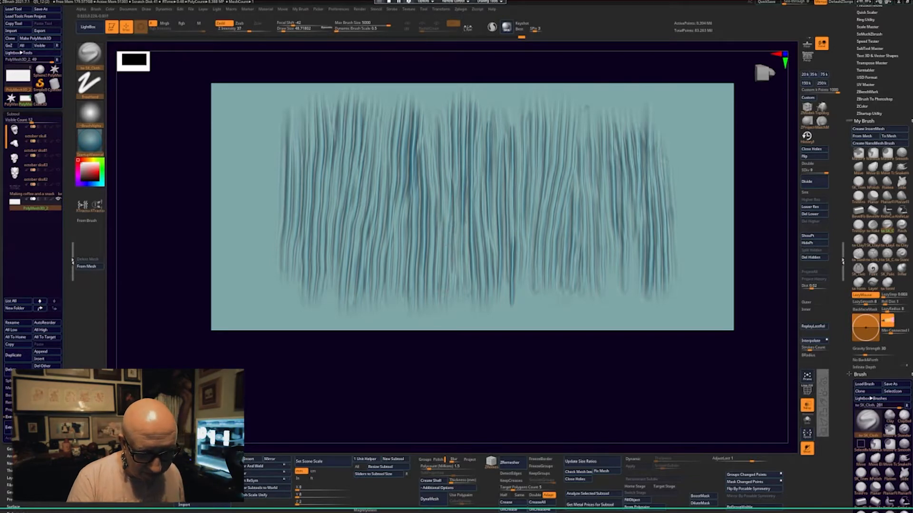
{"action": "left_click_drag", "start_coordinate": [445, 224], "coordinate": [444, 281]}
{"action": "mouse_move", "coordinate": [449, 199]}
{"action": "left_mouse_down"}
{"action": "mouse_move", "coordinate": [449, 123]}
{"action": "mouse_move", "coordinate": [435, 175]}
{"action": "mouse_move", "coordinate": [439, 281]}
{"action": "left_mouse_up"}
{"action": "left_click_drag", "start_coordinate": [431, 131], "coordinate": [430, 293]}
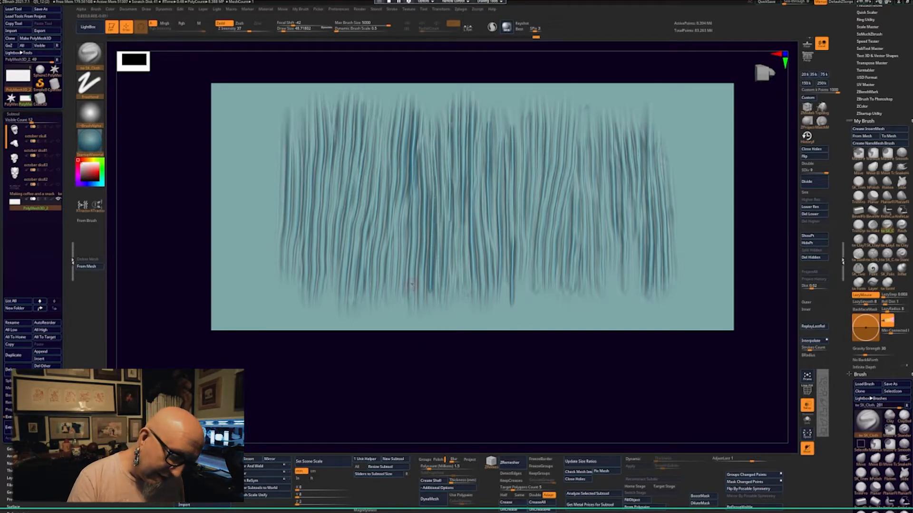
{"action": "mouse_move", "coordinate": [413, 239]}
{"action": "left_mouse_down"}
{"action": "mouse_move", "coordinate": [412, 133]}
{"action": "mouse_move", "coordinate": [397, 265]}
{"action": "left_mouse_up"}
{"action": "left_click_drag", "start_coordinate": [400, 297], "coordinate": [416, 127]}
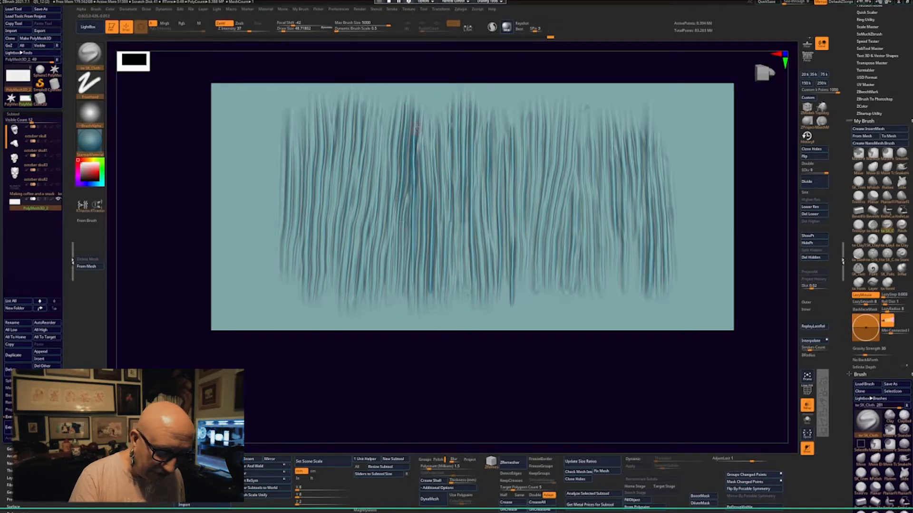
{"action": "left_click_drag", "start_coordinate": [481, 127], "coordinate": [482, 164]}
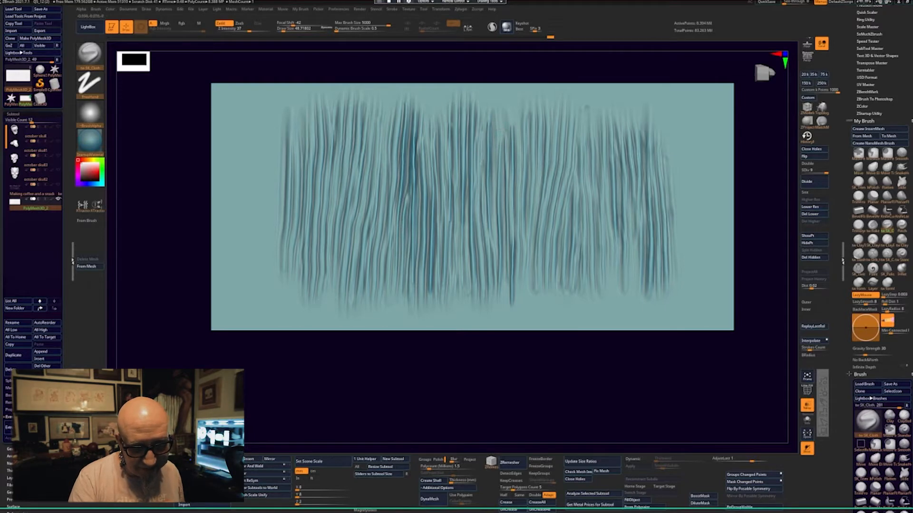
- Carve deeper, uneven grooves across the right half of the plane's texture, following the existing direction
{"action": "left_click_drag", "start_coordinate": [532, 127], "coordinate": [524, 310]}
{"action": "left_click_drag", "start_coordinate": [552, 164], "coordinate": [541, 300]}
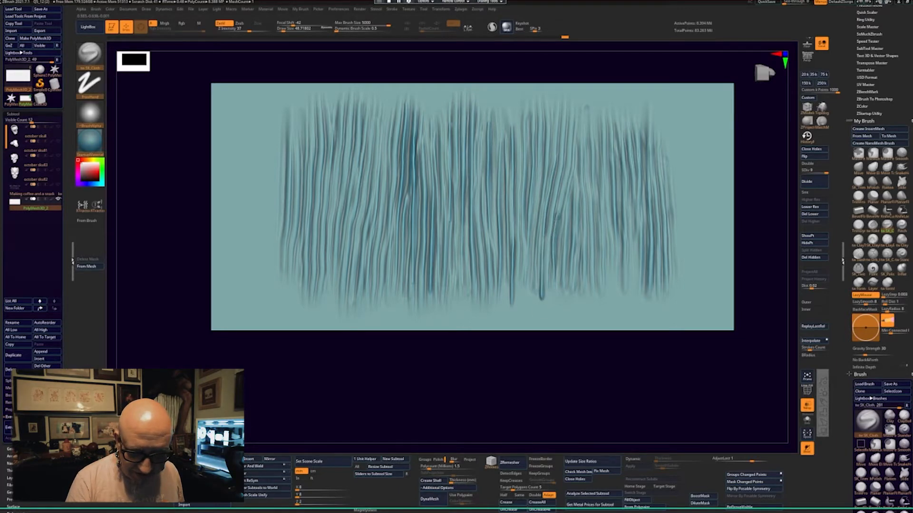
{"action": "left_click_drag", "start_coordinate": [563, 118], "coordinate": [552, 221]}
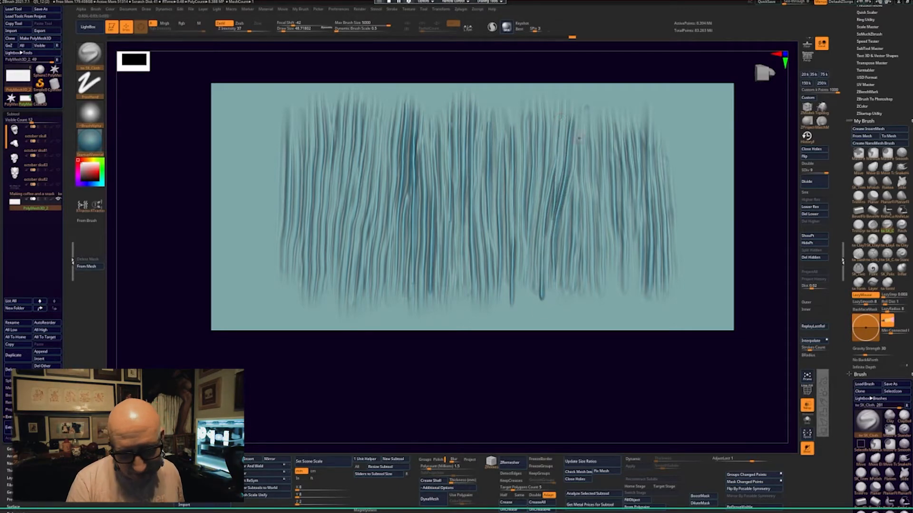
{"action": "left_click_drag", "start_coordinate": [577, 135], "coordinate": [574, 292]}
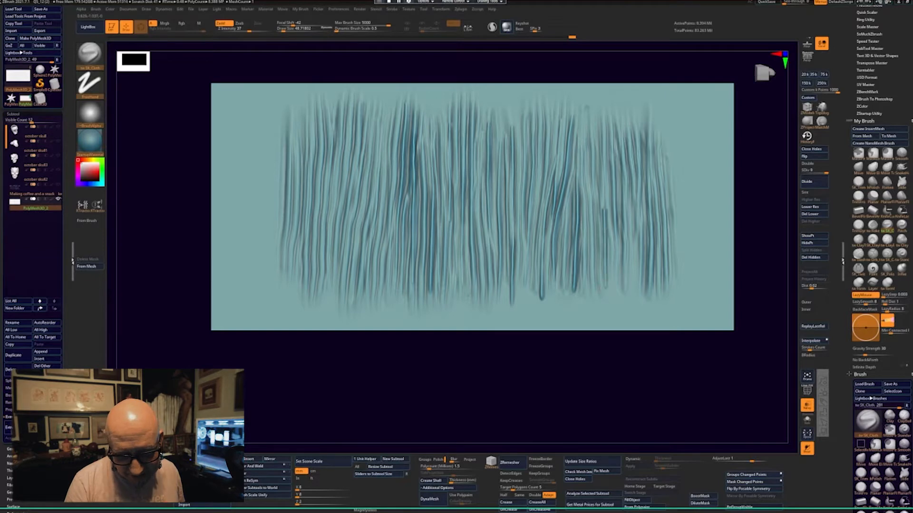
{"action": "left_click_drag", "start_coordinate": [613, 151], "coordinate": [613, 235]}
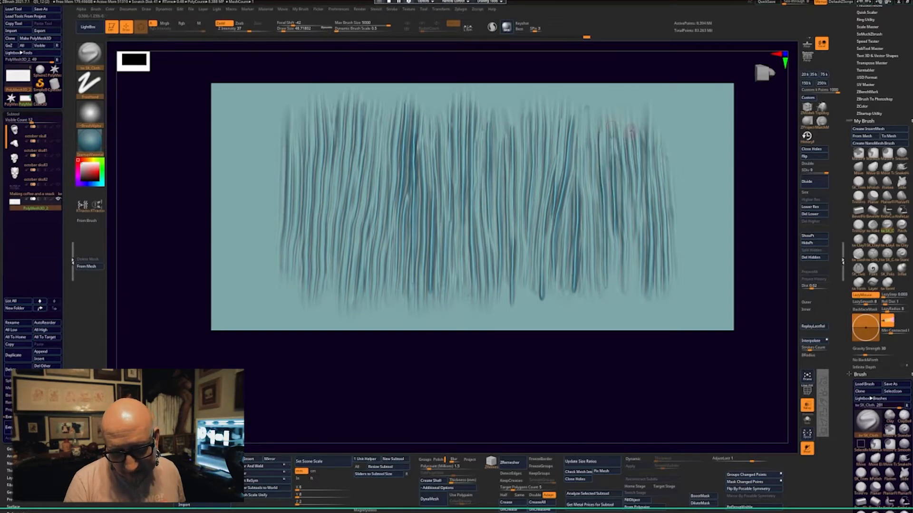
{"action": "left_click_drag", "start_coordinate": [633, 139], "coordinate": [633, 271]}
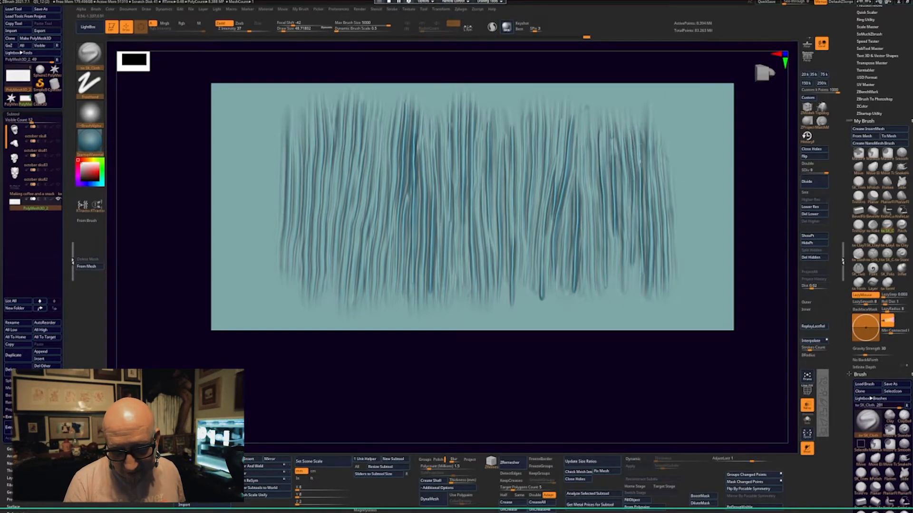
{"action": "mouse_move", "coordinate": [647, 138]}
{"action": "left_mouse_down"}
{"action": "mouse_move", "coordinate": [651, 247]}
{"action": "mouse_move", "coordinate": [669, 161]}
{"action": "left_mouse_up"}
{"action": "left_click_drag", "start_coordinate": [485, 179], "coordinate": [486, 255]}
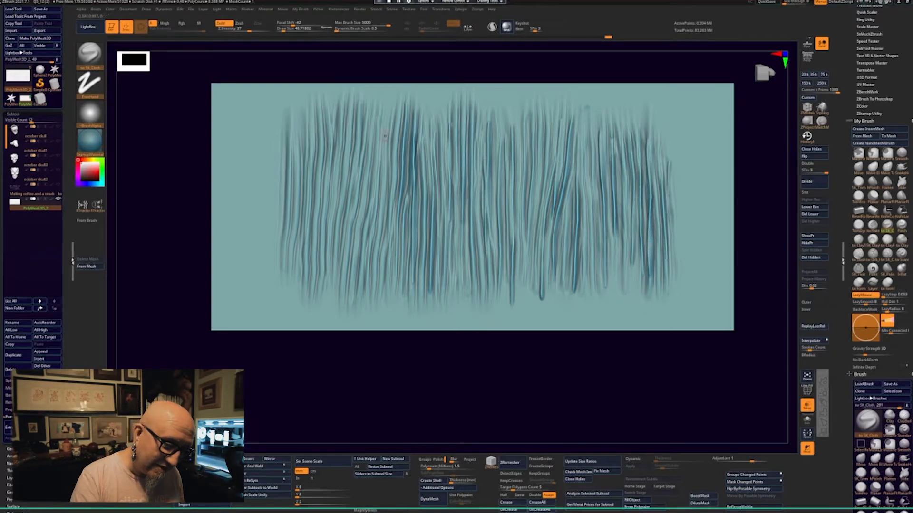
- Carve deeper grooves across the left third of the plane's texture out to its smooth margin
{"action": "left_click_drag", "start_coordinate": [393, 125], "coordinate": [391, 264]}
{"action": "mouse_move", "coordinate": [383, 232]}
{"action": "left_mouse_down"}
{"action": "mouse_move", "coordinate": [385, 116]}
{"action": "mouse_move", "coordinate": [372, 297]}
{"action": "left_mouse_up"}
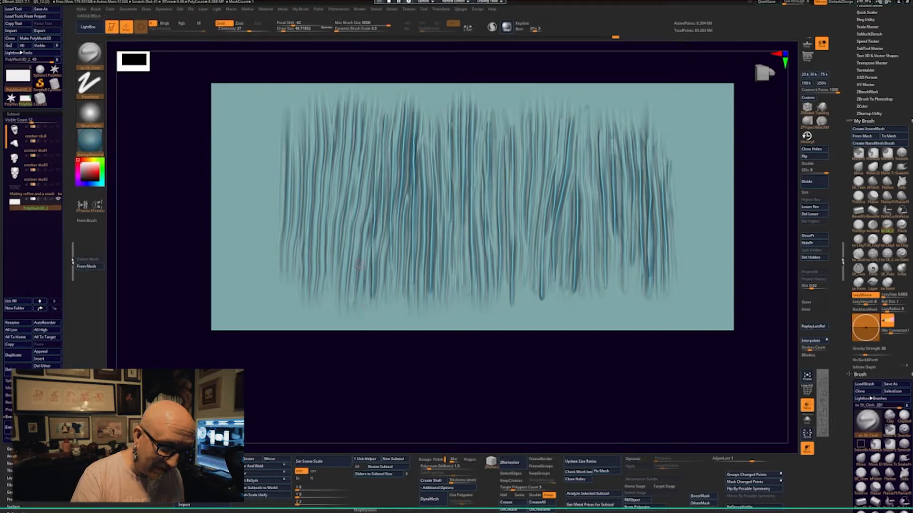
{"action": "mouse_move", "coordinate": [359, 258]}
{"action": "left_mouse_down"}
{"action": "mouse_move", "coordinate": [367, 125]}
{"action": "mouse_move", "coordinate": [347, 288]}
{"action": "left_mouse_up"}
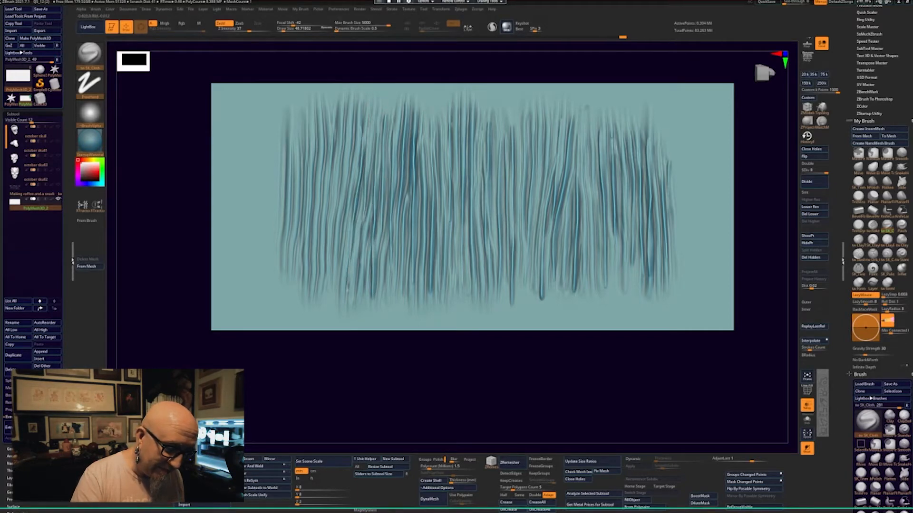
{"action": "mouse_move", "coordinate": [344, 252]}
{"action": "left_mouse_down"}
{"action": "mouse_move", "coordinate": [356, 116]}
{"action": "mouse_move", "coordinate": [333, 294]}
{"action": "mouse_move", "coordinate": [331, 136]}
{"action": "left_mouse_up"}
{"action": "mouse_move", "coordinate": [330, 164]}
{"action": "left_mouse_down"}
{"action": "mouse_move", "coordinate": [321, 289]}
{"action": "mouse_move", "coordinate": [320, 119]}
{"action": "left_mouse_up"}
{"action": "left_click_drag", "start_coordinate": [312, 132], "coordinate": [306, 267]}
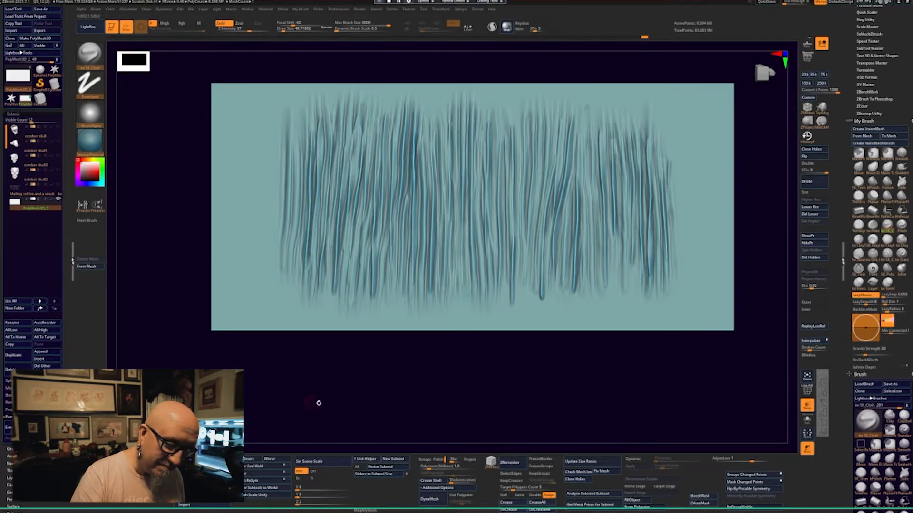
- Duplicate the grooved plane subtool and roll the original back through its undo history to the smooth plane
{"action": "mouse_move", "coordinate": [392, 389]}
{"action": "left_mouse_down", "text": "alt"}
{"action": "mouse_move", "coordinate": [370, 320]}
{"action": "mouse_move", "coordinate": [454, 361]}
{"action": "mouse_move", "coordinate": [471, 313]}
{"action": "mouse_move", "coordinate": [440, 265]}
{"action": "mouse_move", "coordinate": [530, 373]}
{"action": "left_mouse_up", "text": "alt"}
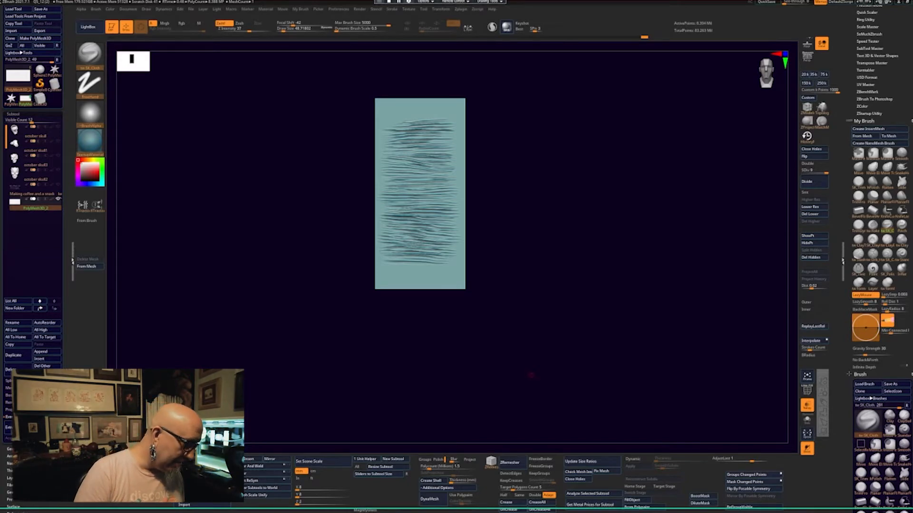
{"action": "left_click", "coordinate": [16, 357]}
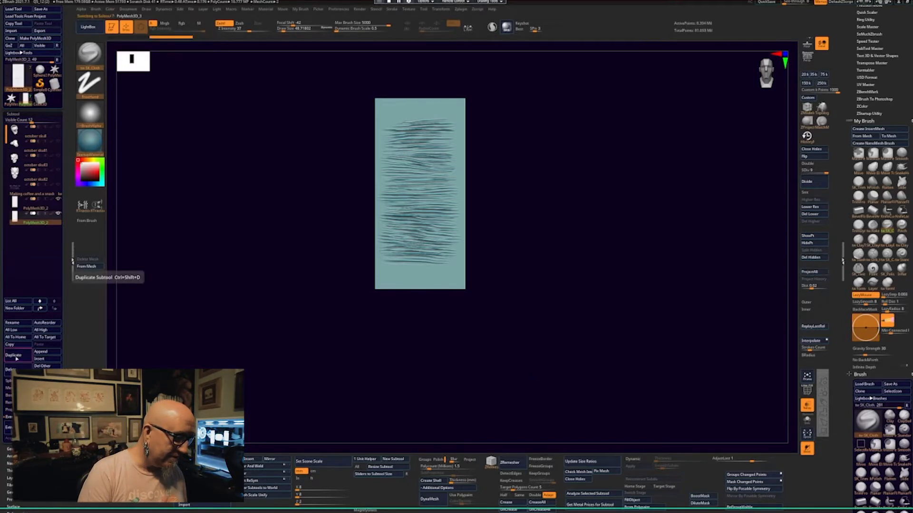
{"action": "left_click", "coordinate": [34, 205]}
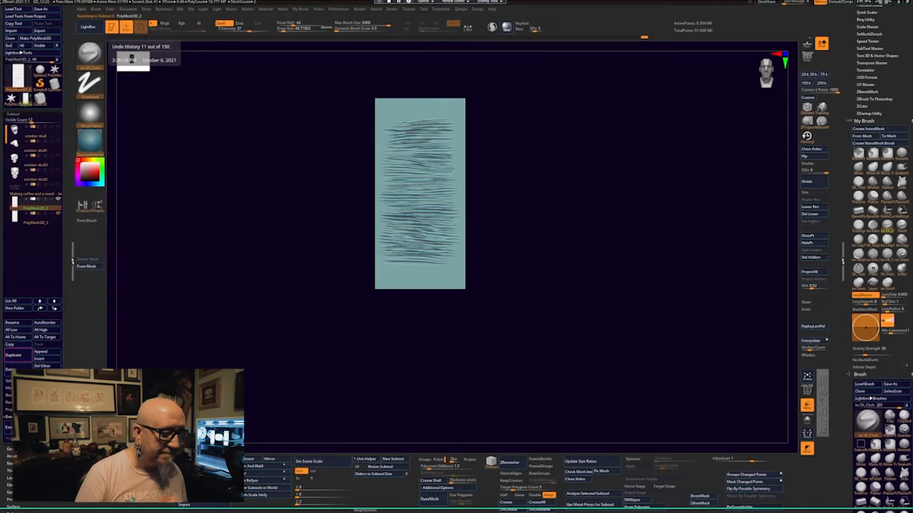
{"action": "left_click", "coordinate": [131, 57]}
- Load the Slash2 brush from the LightBox brush library, try one stroke on the blank plane and undo it
{"action": "key", "text": "comma"}
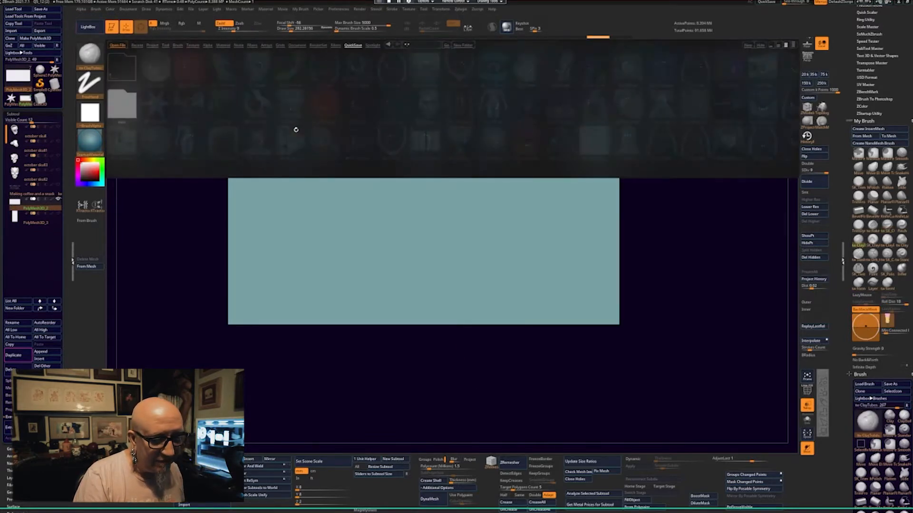
{"action": "left_click", "coordinate": [178, 44]}
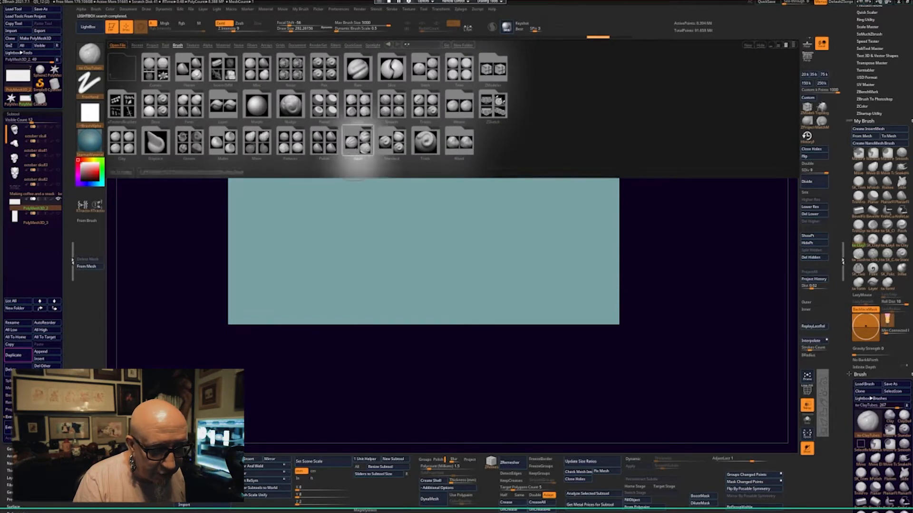
{"action": "left_click", "coordinate": [357, 147]}
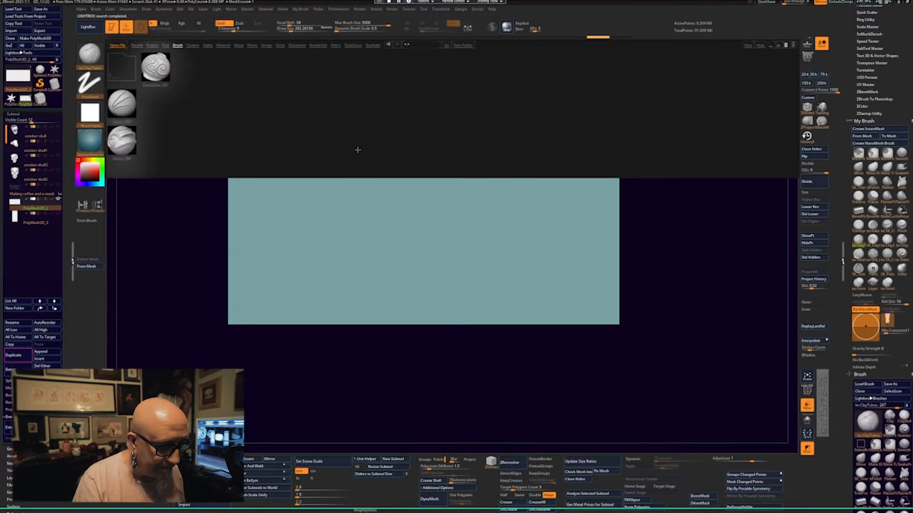
{"action": "double_click", "coordinate": [132, 143]}
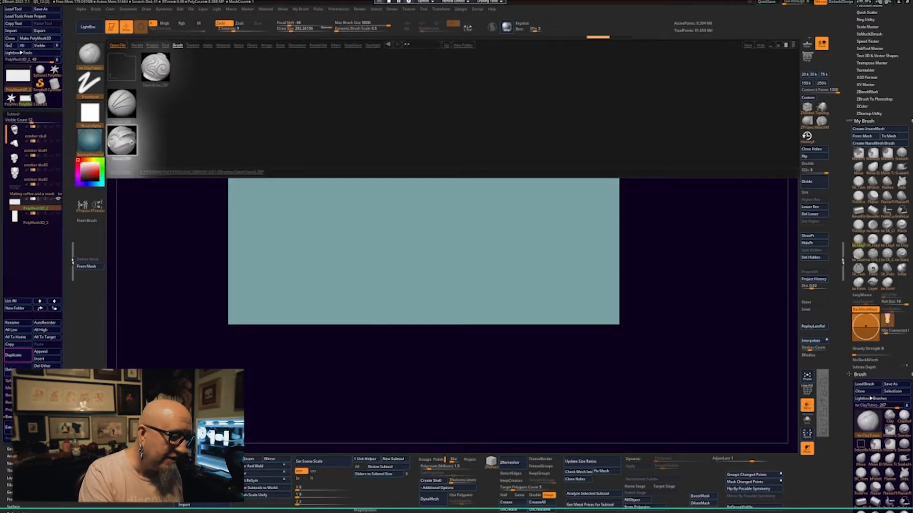
{"action": "left_click_drag", "start_coordinate": [423, 164], "coordinate": [422, 278]}
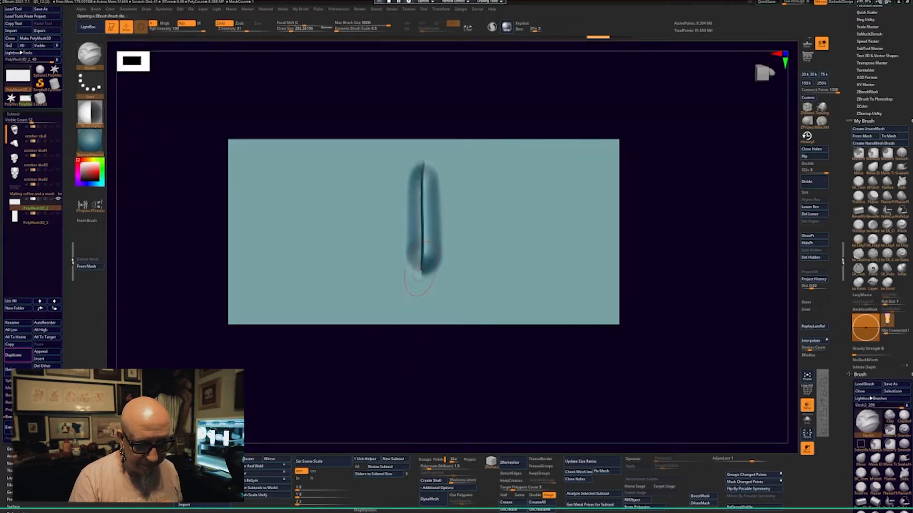
{"action": "key", "text": "ctrl+z"}
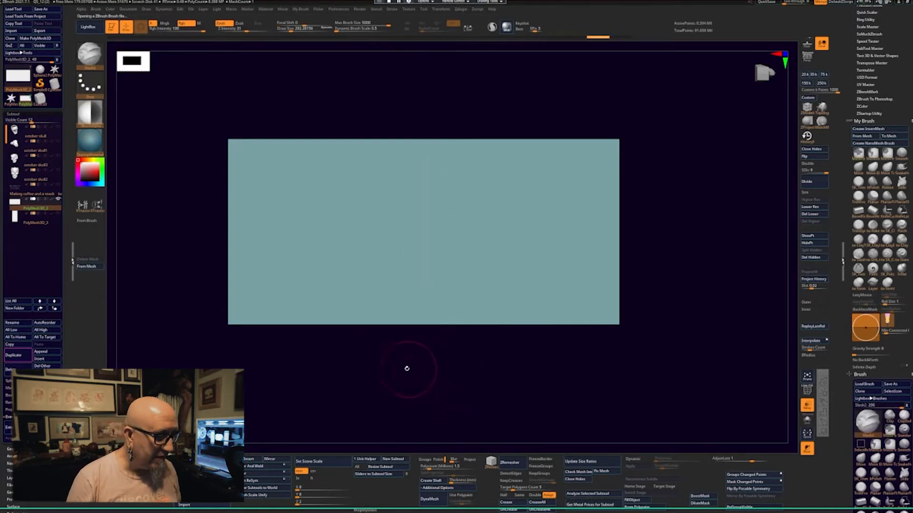
- Set the Slash2 brush's Z Intensity to 10 and cut seven spaced slashes across the short direction of the blank plane
{"action": "left_click_drag", "start_coordinate": [371, 378], "coordinate": [447, 356], "text": "alt"}
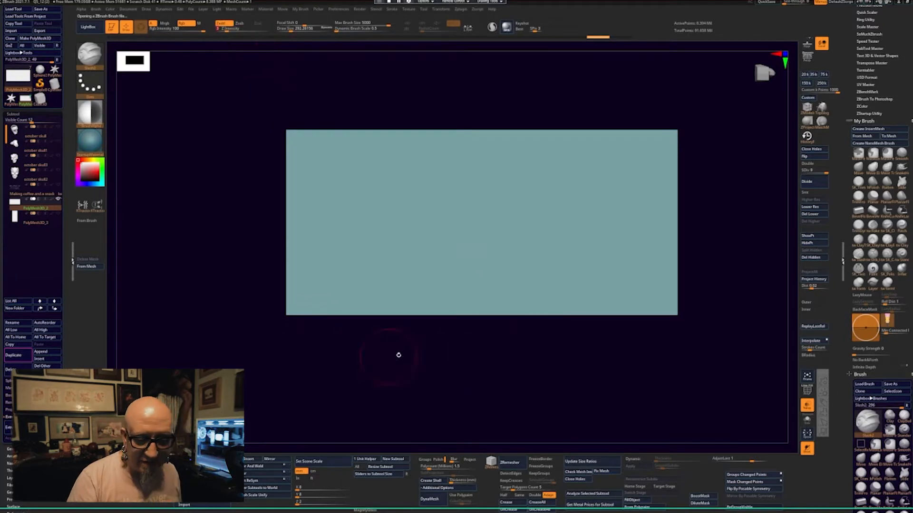
{"action": "left_click_drag", "start_coordinate": [558, 371], "coordinate": [485, 366], "text": "alt"}
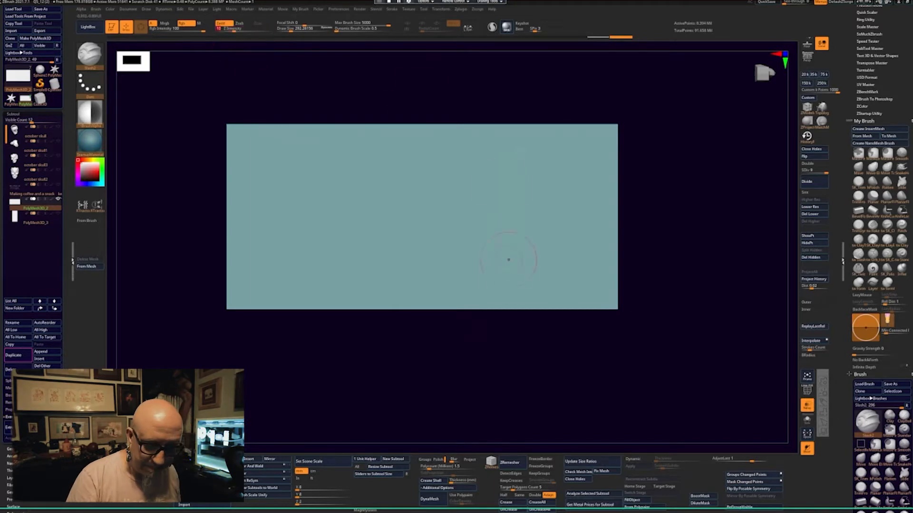
{"action": "mouse_move", "coordinate": [512, 153]}
{"action": "left_mouse_down"}
{"action": "mouse_move", "coordinate": [506, 260]}
{"action": "mouse_move", "coordinate": [481, 182]}
{"action": "mouse_move", "coordinate": [485, 280]}
{"action": "left_mouse_up"}
{"action": "key", "text": "ctrl+z"}
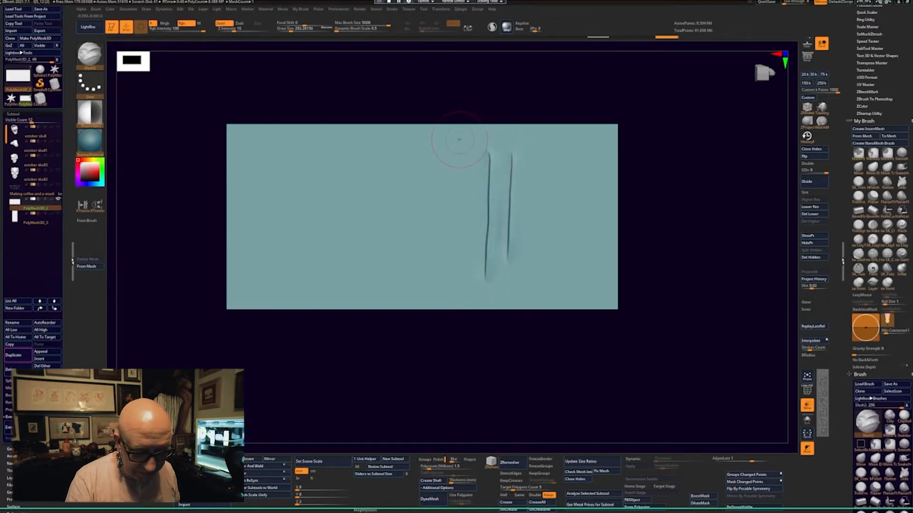
{"action": "left_click_drag", "start_coordinate": [459, 139], "coordinate": [465, 288]}
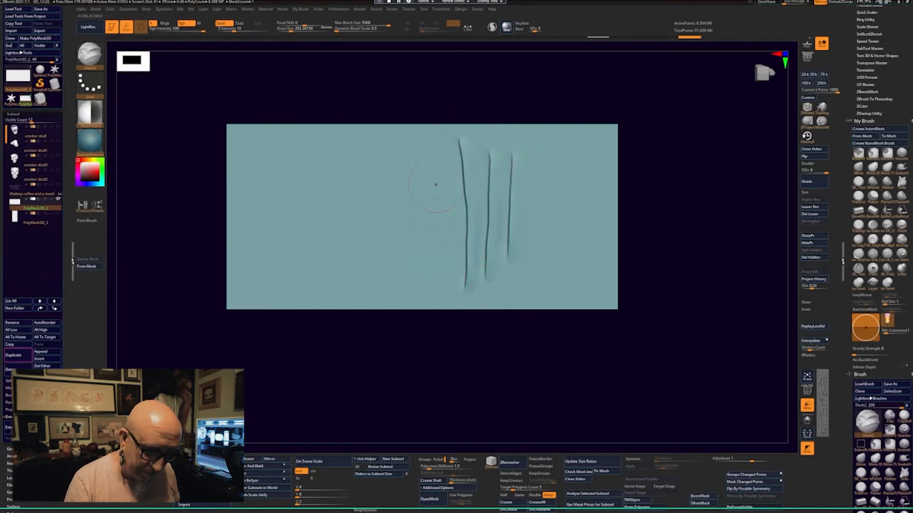
{"action": "left_click_drag", "start_coordinate": [435, 164], "coordinate": [430, 299]}
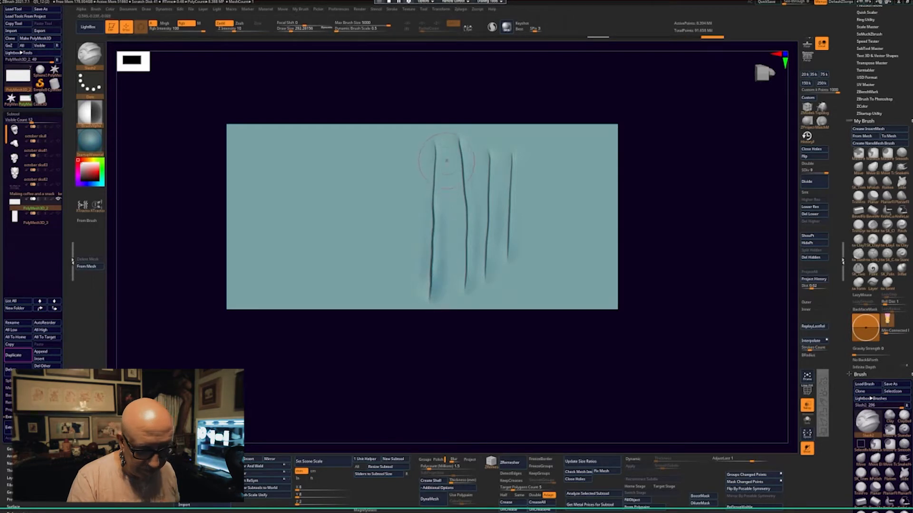
{"action": "left_click_drag", "start_coordinate": [401, 153], "coordinate": [396, 308]}
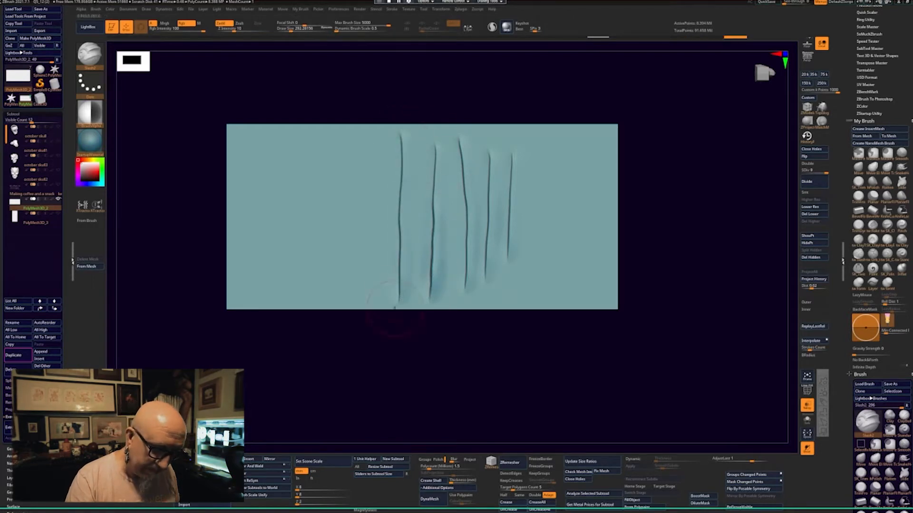
{"action": "left_click_drag", "start_coordinate": [363, 141], "coordinate": [368, 291]}
{"action": "left_click_drag", "start_coordinate": [326, 142], "coordinate": [329, 340]}
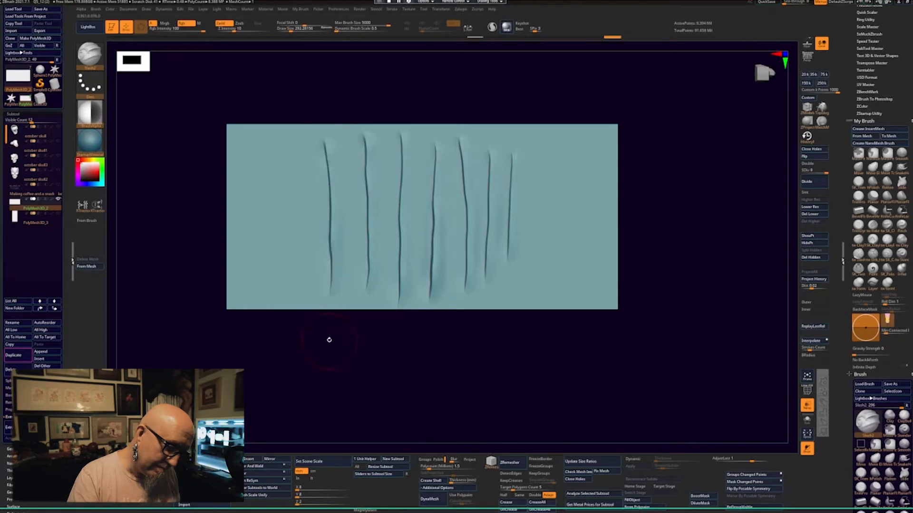
- Cut one more Slash2 stroke at each end of the row of slashes across the plane
{"action": "left_click_drag", "start_coordinate": [286, 146], "coordinate": [291, 186]}
{"action": "mouse_move", "coordinate": [338, 364]}
{"action": "left_mouse_down"}
{"action": "mouse_move", "coordinate": [364, 349]}
{"action": "mouse_move", "coordinate": [352, 320]}
{"action": "left_mouse_up"}
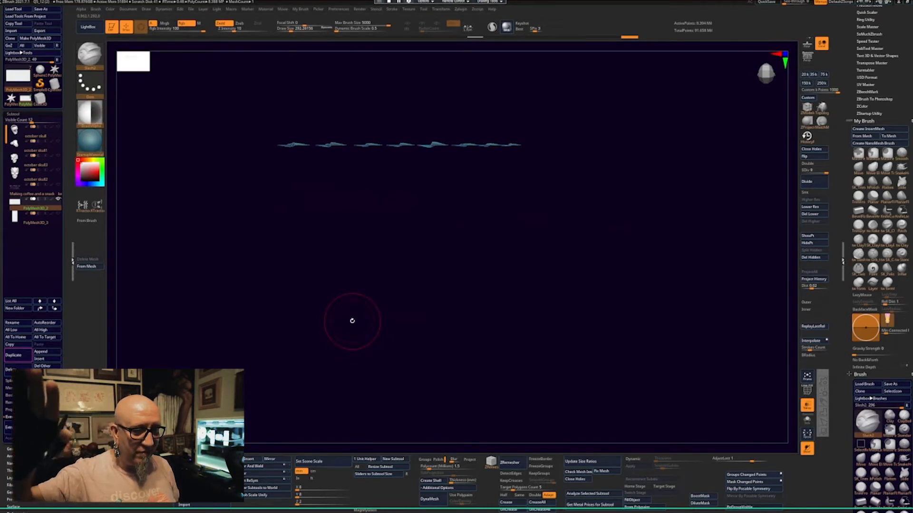
{"action": "left_click_drag", "start_coordinate": [545, 281], "coordinate": [547, 320], "text": "shift"}
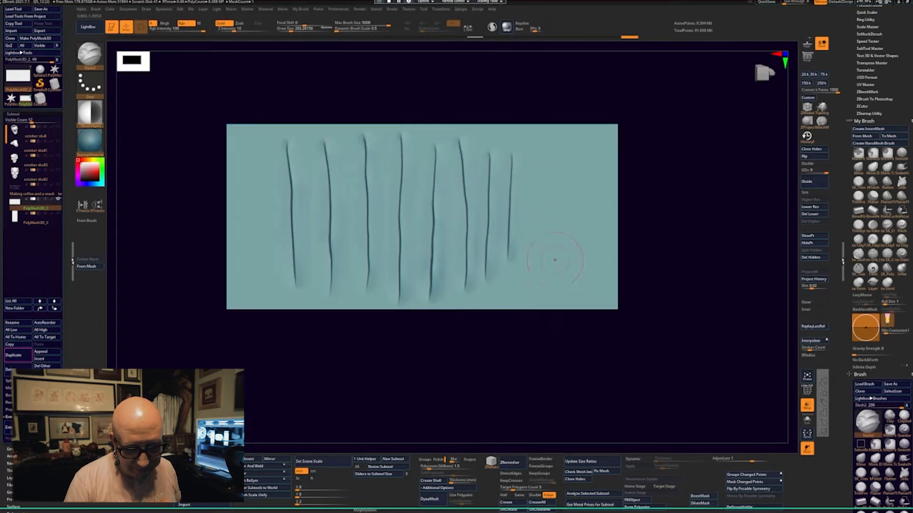
{"action": "mouse_move", "coordinate": [557, 283]}
{"action": "left_mouse_down"}
{"action": "mouse_move", "coordinate": [552, 172]}
{"action": "mouse_move", "coordinate": [543, 274]}
{"action": "left_mouse_up"}
{"action": "key", "text": "ctrl+z"}
{"action": "mouse_move", "coordinate": [546, 367]}
{"action": "left_mouse_down"}
{"action": "mouse_move", "coordinate": [623, 381]}
{"action": "mouse_move", "coordinate": [632, 292]}
{"action": "mouse_move", "coordinate": [632, 370]}
{"action": "mouse_move", "coordinate": [620, 338]}
{"action": "mouse_move", "coordinate": [624, 353]}
{"action": "left_mouse_up"}
- Build up clay strokes between and beside the last slashes at the plane's end with the ClayTubes brush
{"action": "left_click", "coordinate": [859, 240]}
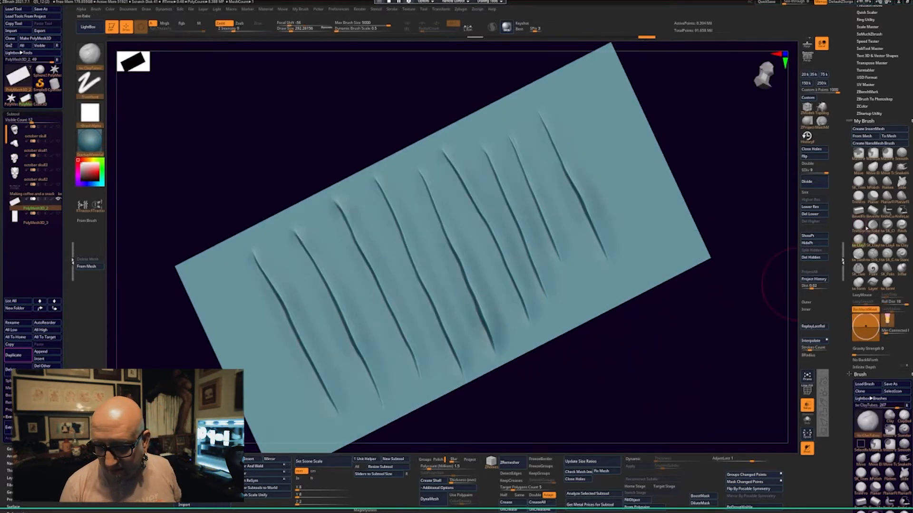
{"action": "mouse_move", "coordinate": [680, 418]}
{"action": "left_mouse_down"}
{"action": "mouse_move", "coordinate": [684, 356]}
{"action": "mouse_move", "coordinate": [666, 371]}
{"action": "left_mouse_up"}
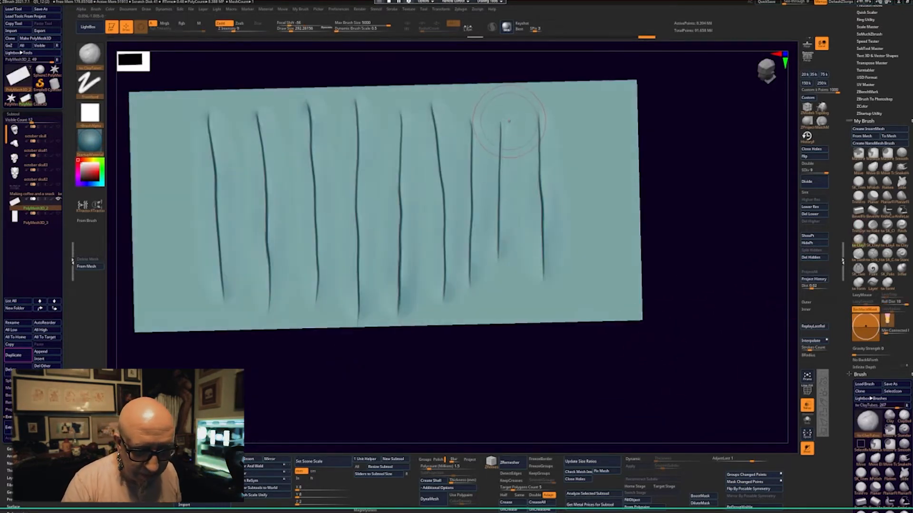
{"action": "left_click_drag", "start_coordinate": [509, 121], "coordinate": [509, 175]}
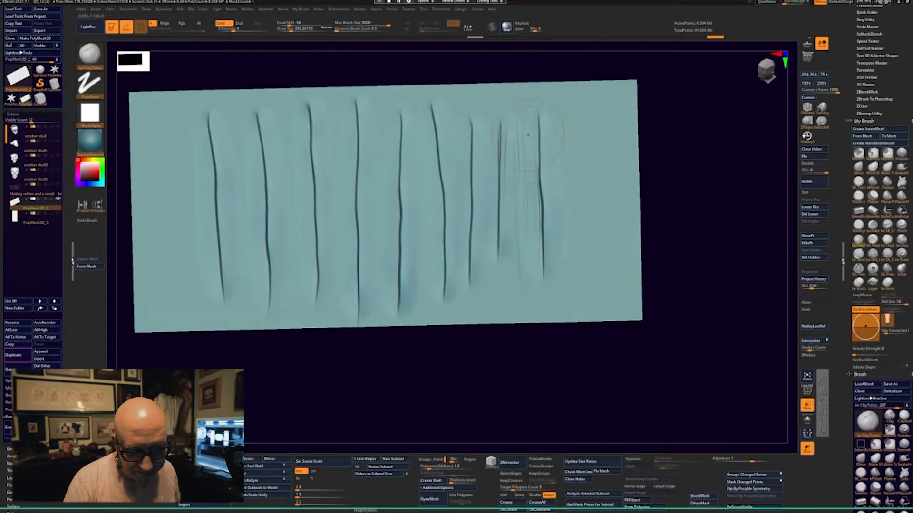
{"action": "left_click_drag", "start_coordinate": [669, 253], "coordinate": [618, 259]}
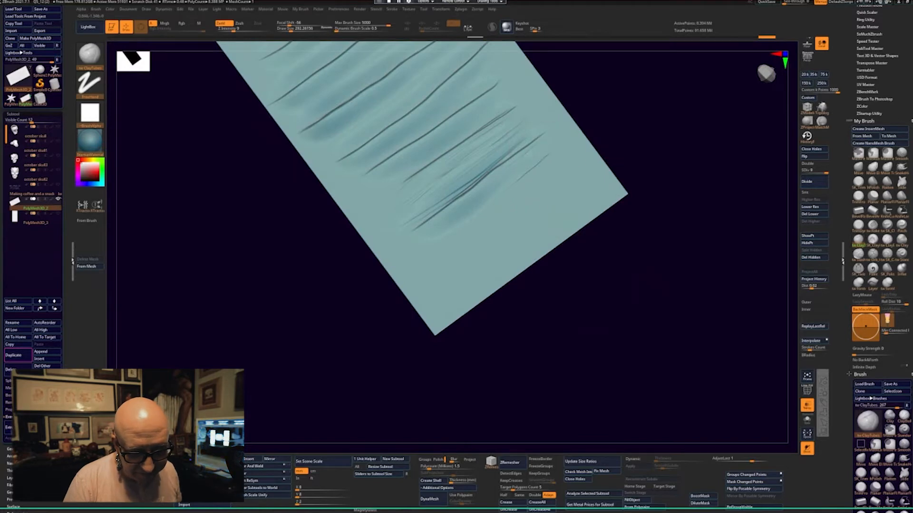
{"action": "left_click_drag", "start_coordinate": [506, 176], "coordinate": [435, 232]}
{"action": "mouse_move", "coordinate": [549, 179]}
{"action": "left_mouse_down"}
{"action": "mouse_move", "coordinate": [442, 249]}
{"action": "mouse_move", "coordinate": [474, 232]}
{"action": "left_mouse_up"}
- Set the ClayTubes draw size to about 192 and hatch fine streaks across the bands between the end slashes
{"action": "key", "text": "space"}
{"action": "mouse_move", "coordinate": [546, 151]}
{"action": "left_mouse_down", "text": "ctrl"}
{"action": "mouse_move", "coordinate": [520, 166]}
{"action": "mouse_move", "coordinate": [546, 156]}
{"action": "left_mouse_up", "text": "ctrl"}
{"action": "key", "text": "ctrl+z"}
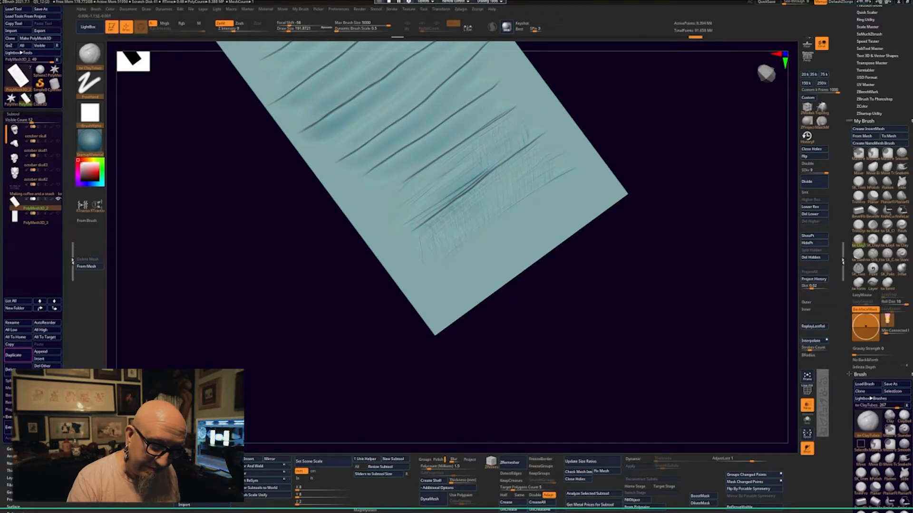
{"action": "left_click_drag", "start_coordinate": [459, 188], "coordinate": [436, 190]}
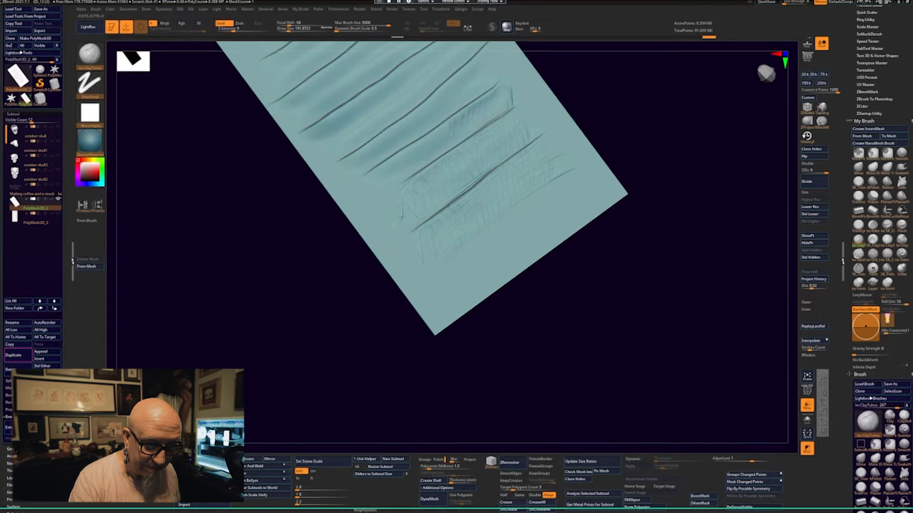
{"action": "left_click_drag", "start_coordinate": [303, 328], "coordinate": [325, 433], "text": "alt"}
{"action": "left_click_drag", "start_coordinate": [508, 164], "coordinate": [380, 263]}
{"action": "left_click_drag", "start_coordinate": [295, 304], "coordinate": [378, 431], "text": "alt"}
- Build the slashed bands into overlapping rows with fine lengthwise streaks and shaping down the plane's centre line
{"action": "mouse_move", "coordinate": [704, 205]}
{"action": "left_mouse_down"}
{"action": "mouse_move", "coordinate": [657, 281]}
{"action": "mouse_move", "coordinate": [641, 191]}
{"action": "left_mouse_up"}
{"action": "mouse_move", "coordinate": [665, 266]}
{"action": "left_mouse_down"}
{"action": "mouse_move", "coordinate": [575, 206]}
{"action": "mouse_move", "coordinate": [634, 363]}
{"action": "mouse_move", "coordinate": [656, 248]}
{"action": "mouse_move", "coordinate": [464, 249]}
{"action": "mouse_move", "coordinate": [504, 304]}
{"action": "mouse_move", "coordinate": [534, 322]}
{"action": "mouse_move", "coordinate": [513, 389]}
{"action": "left_mouse_up"}
{"action": "mouse_move", "coordinate": [618, 285]}
{"action": "left_mouse_down"}
{"action": "mouse_move", "coordinate": [705, 393]}
{"action": "mouse_move", "coordinate": [618, 285]}
{"action": "left_mouse_up"}
{"action": "left_click_drag", "start_coordinate": [492, 200], "coordinate": [492, 333]}
{"action": "mouse_move", "coordinate": [666, 238]}
{"action": "left_mouse_down"}
{"action": "mouse_move", "coordinate": [665, 119]}
{"action": "mouse_move", "coordinate": [713, 181]}
{"action": "left_mouse_up"}
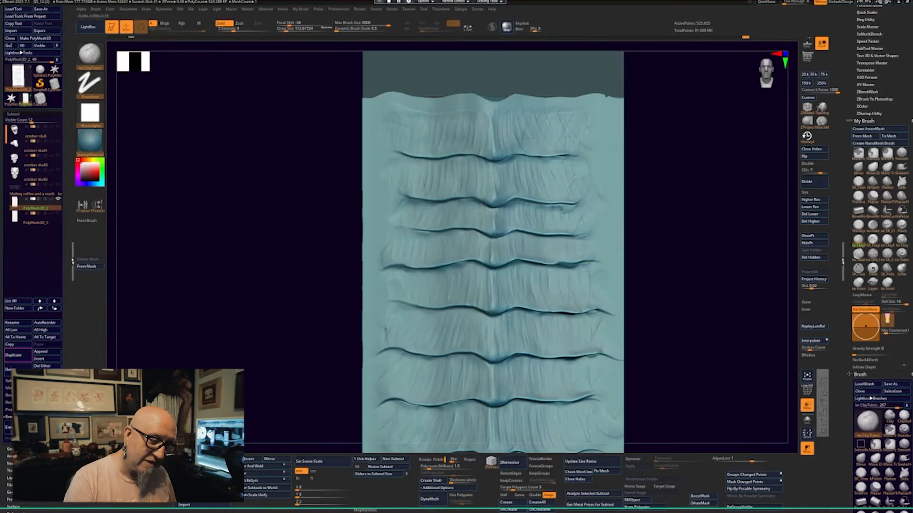
- Refine the plane's layered rows with the cloth and Move Elastic brushes and raise the draw size to about 857
{"action": "mouse_move", "coordinate": [655, 267]}
{"action": "left_mouse_down"}
{"action": "mouse_move", "coordinate": [690, 333]}
{"action": "mouse_move", "coordinate": [617, 309]}
{"action": "left_mouse_up"}
{"action": "left_click_drag", "start_coordinate": [666, 190], "coordinate": [666, 309], "text": "shift"}
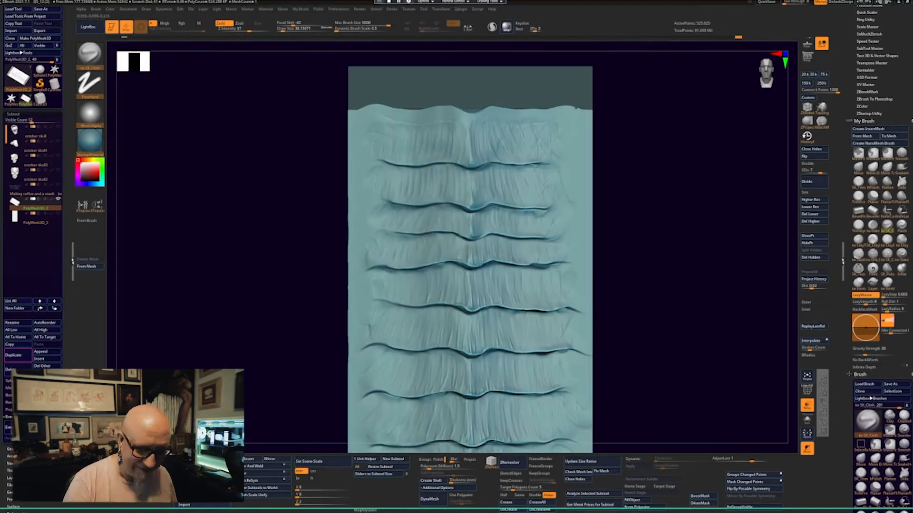
{"action": "mouse_move", "coordinate": [666, 214]}
{"action": "left_mouse_down", "text": "alt"}
{"action": "mouse_move", "coordinate": [667, 274]}
{"action": "mouse_move", "coordinate": [713, 190]}
{"action": "mouse_move", "coordinate": [665, 309]}
{"action": "mouse_move", "coordinate": [666, 276]}
{"action": "left_mouse_up", "text": "alt"}
{"action": "left_click", "coordinate": [858, 241]}
{"action": "mouse_move", "coordinate": [689, 237]}
{"action": "left_mouse_down", "text": "shift"}
{"action": "mouse_move", "coordinate": [621, 240]}
{"action": "mouse_move", "coordinate": [697, 199]}
{"action": "mouse_move", "coordinate": [675, 238]}
{"action": "mouse_move", "coordinate": [699, 275]}
{"action": "mouse_move", "coordinate": [679, 309]}
{"action": "mouse_move", "coordinate": [674, 380]}
{"action": "mouse_move", "coordinate": [665, 309]}
{"action": "mouse_move", "coordinate": [665, 361]}
{"action": "mouse_move", "coordinate": [622, 336]}
{"action": "mouse_move", "coordinate": [595, 377]}
{"action": "left_mouse_up", "text": "shift"}
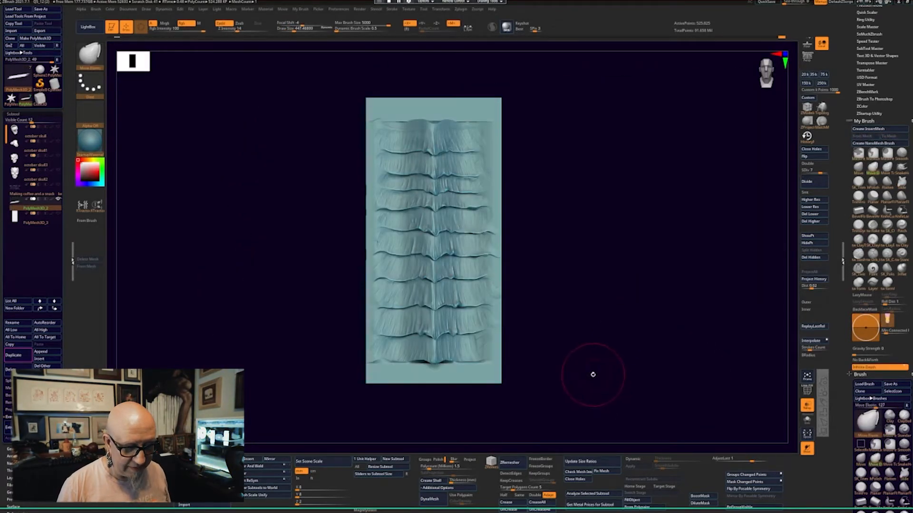
{"action": "key", "text": "space"}
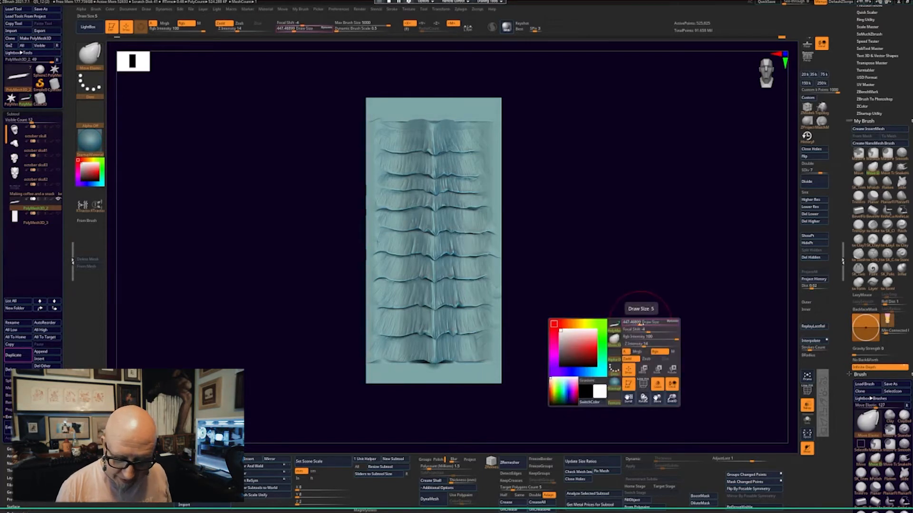
{"action": "left_click_drag", "start_coordinate": [633, 321], "coordinate": [640, 319]}
{"action": "key", "text": "space"}
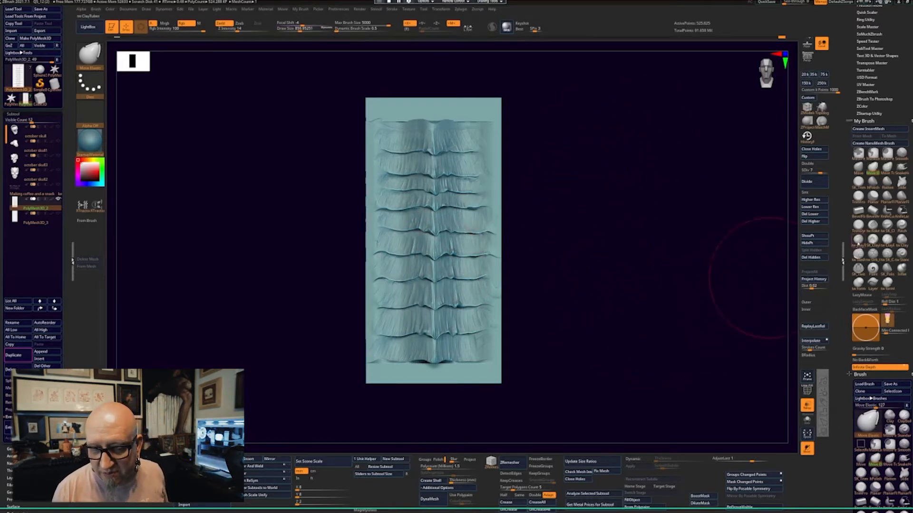
- Capture the layered texture along the plane with the XTractor brush's From Brush mode and symmetry turned off
{"action": "left_click", "coordinate": [83, 206]}
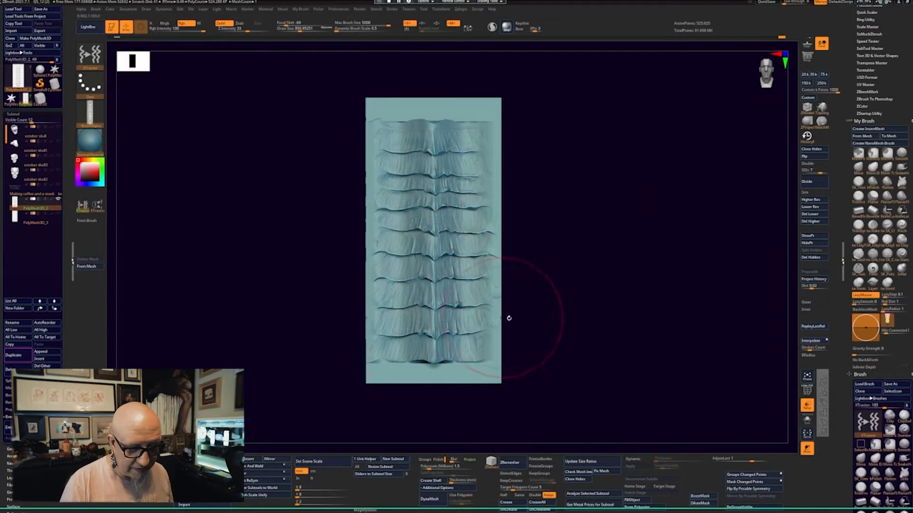
{"action": "mouse_move", "coordinate": [507, 316]}
{"action": "left_mouse_down"}
{"action": "mouse_move", "coordinate": [556, 290]}
{"action": "mouse_move", "coordinate": [567, 309]}
{"action": "mouse_move", "coordinate": [565, 298]}
{"action": "left_mouse_up"}
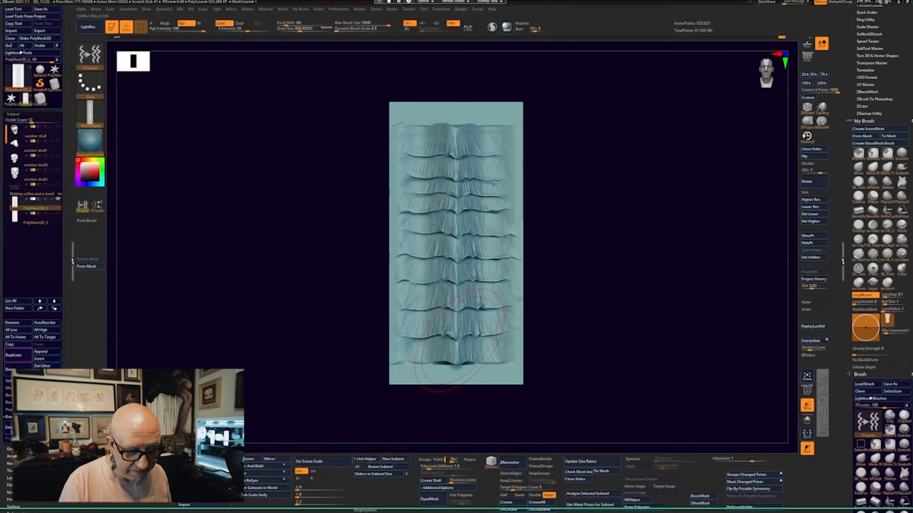
{"action": "left_click_drag", "start_coordinate": [658, 266], "coordinate": [618, 240]}
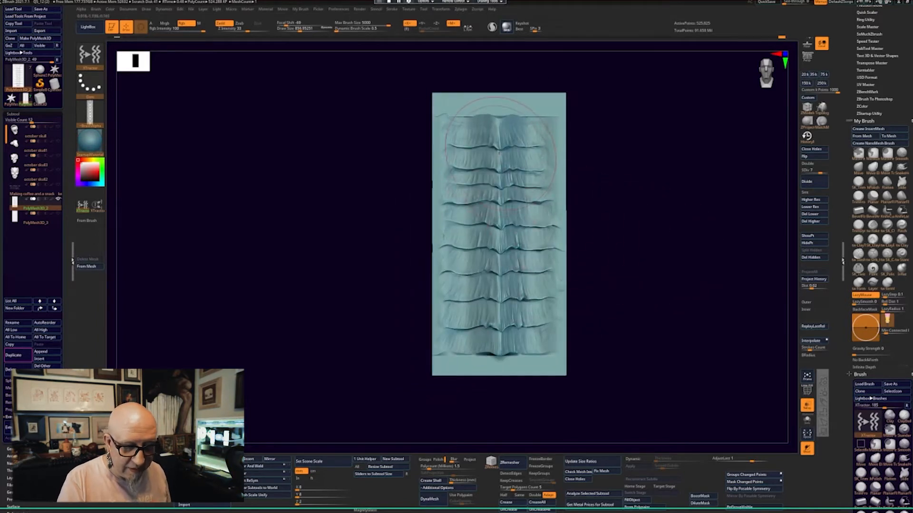
{"action": "key", "text": "g"}
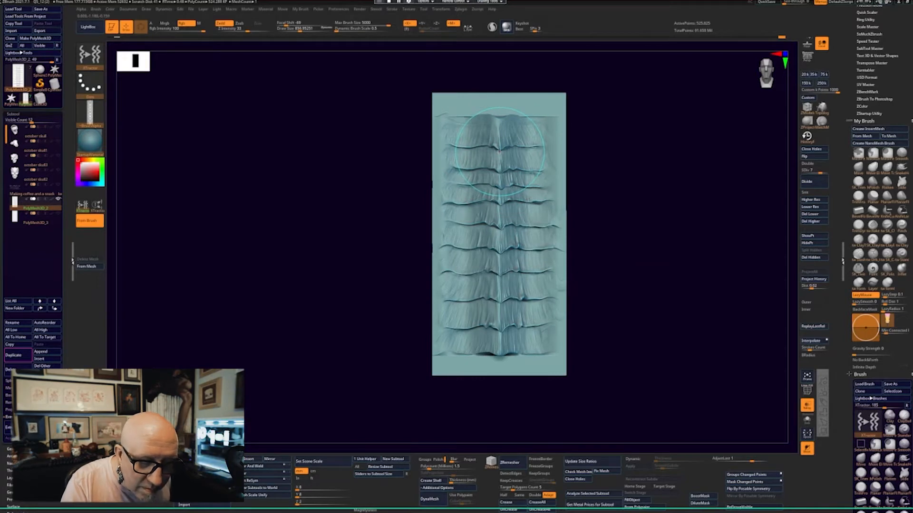
{"action": "key", "text": "x"}
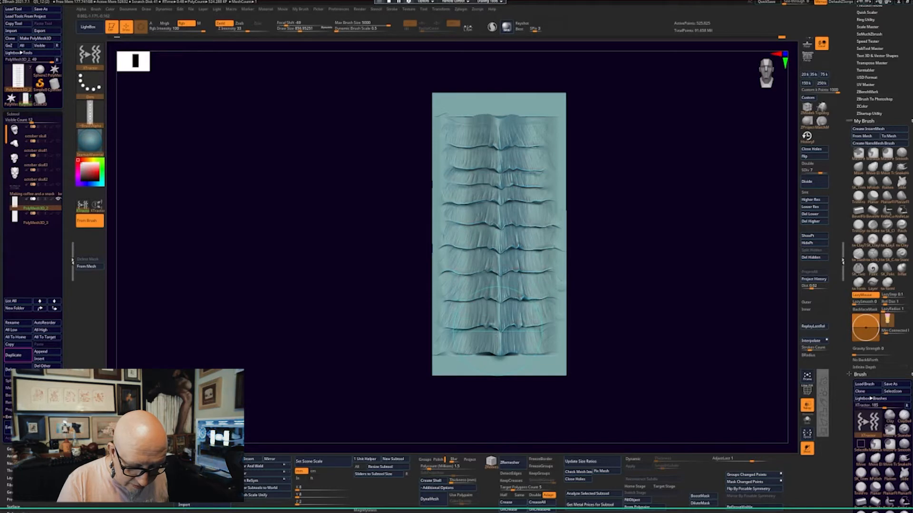
{"action": "key", "text": "g"}
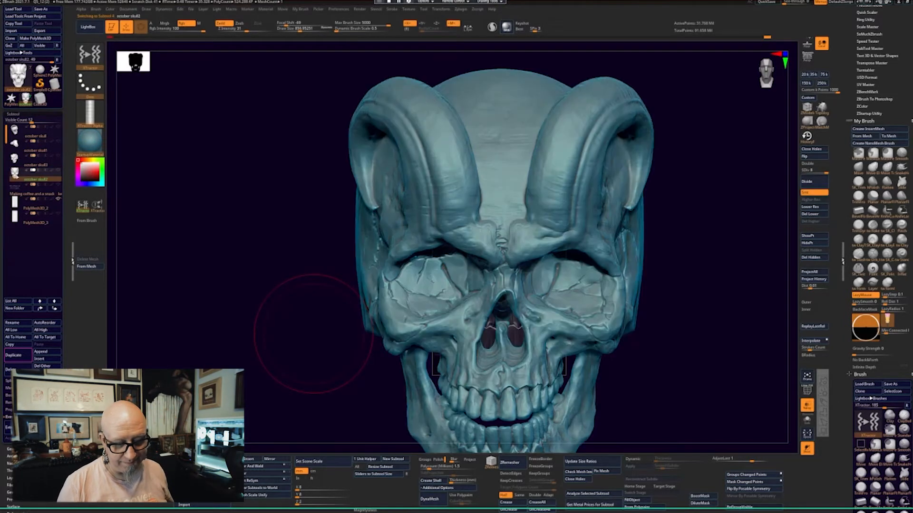
- Try stroking the captured horn texture along both ram horns of the skull with the XTractor brush
{"action": "left_click_drag", "start_coordinate": [696, 260], "coordinate": [638, 361], "text": "alt"}
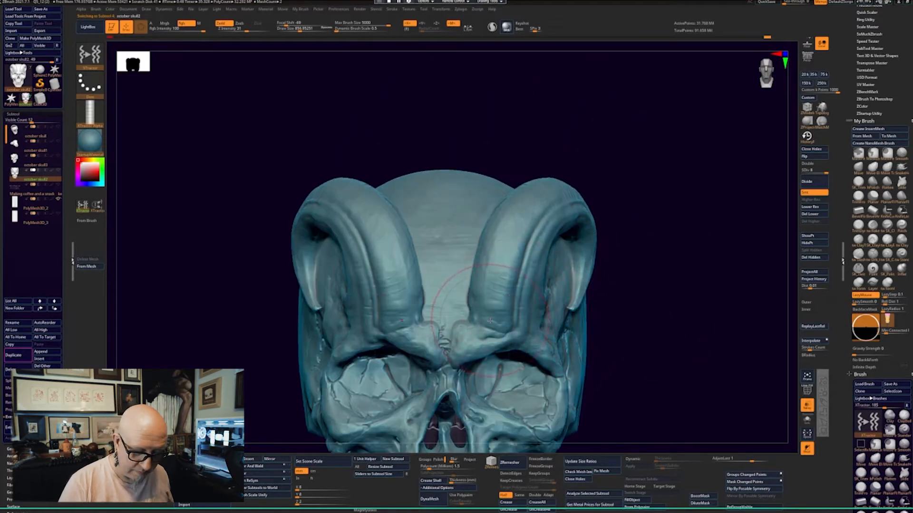
{"action": "left_click_drag", "start_coordinate": [497, 297], "coordinate": [490, 312]}
{"action": "mouse_move", "coordinate": [495, 280]}
{"action": "left_mouse_down"}
{"action": "mouse_move", "coordinate": [520, 217]}
{"action": "mouse_move", "coordinate": [552, 187]}
{"action": "left_mouse_up"}
{"action": "left_click_drag", "start_coordinate": [654, 169], "coordinate": [644, 191]}
{"action": "left_click_drag", "start_coordinate": [696, 164], "coordinate": [675, 243]}
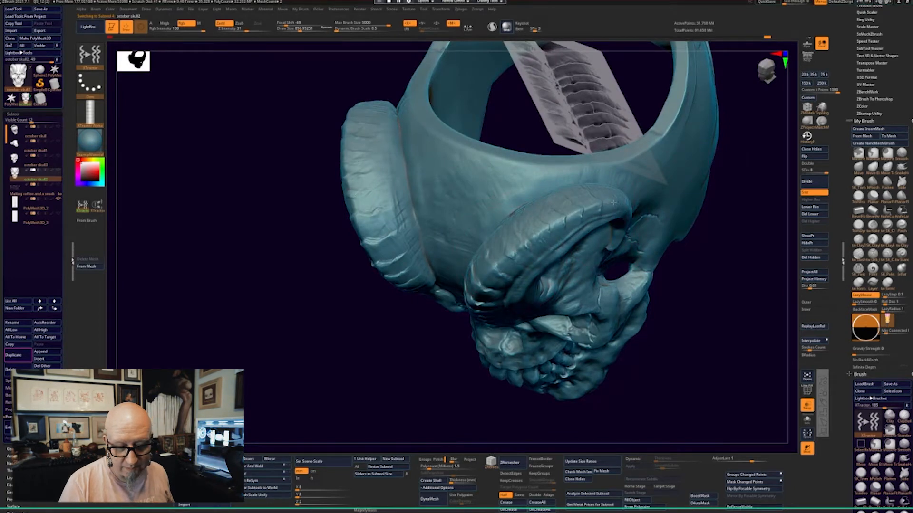
{"action": "mouse_move", "coordinate": [728, 285]}
{"action": "left_mouse_down", "text": "shift"}
{"action": "mouse_move", "coordinate": [696, 247]}
{"action": "mouse_move", "coordinate": [670, 292]}
{"action": "mouse_move", "coordinate": [662, 285]}
{"action": "left_mouse_up", "text": "shift"}
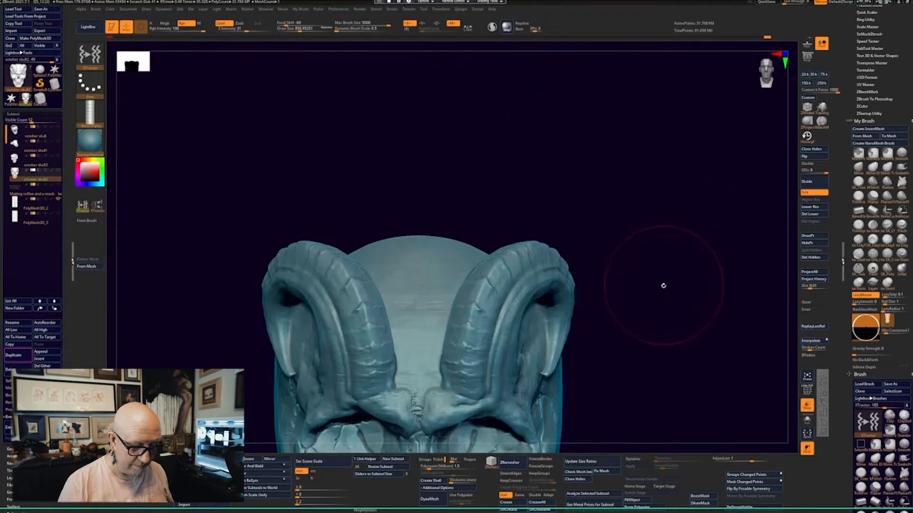
- Try the texture along the horns' inner sides at draw sizes of about 235 and 414, and undo the horn strokes
{"action": "key", "text": "space"}
{"action": "left_click_drag", "start_coordinate": [641, 253], "coordinate": [635, 253]}
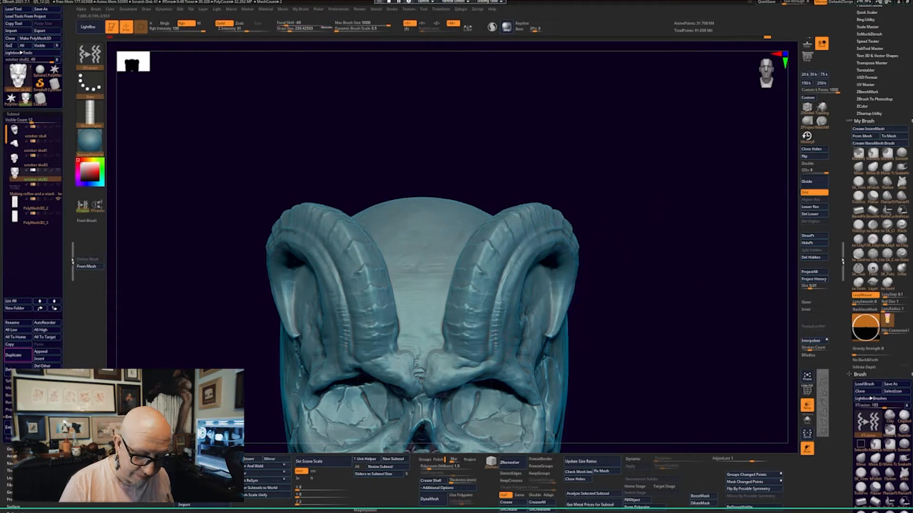
{"action": "left_click_drag", "start_coordinate": [650, 226], "coordinate": [517, 336]}
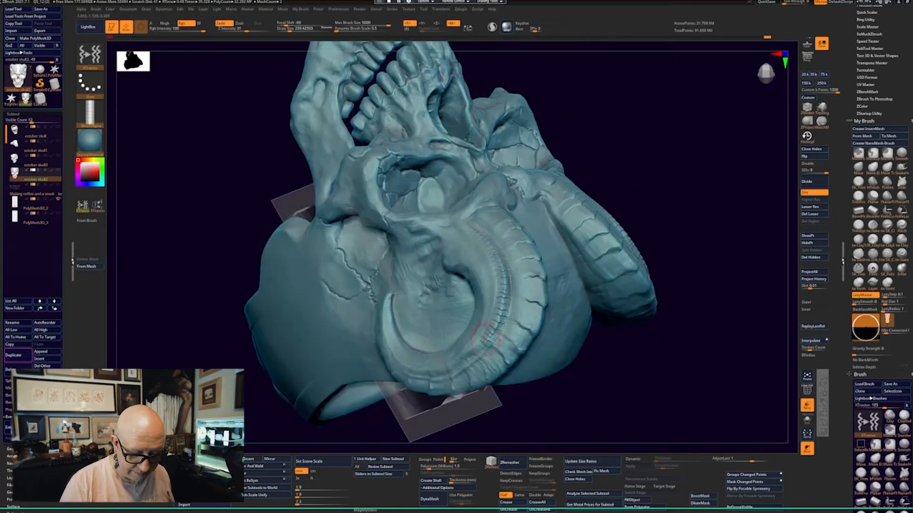
{"action": "right_click", "coordinate": [461, 337]}
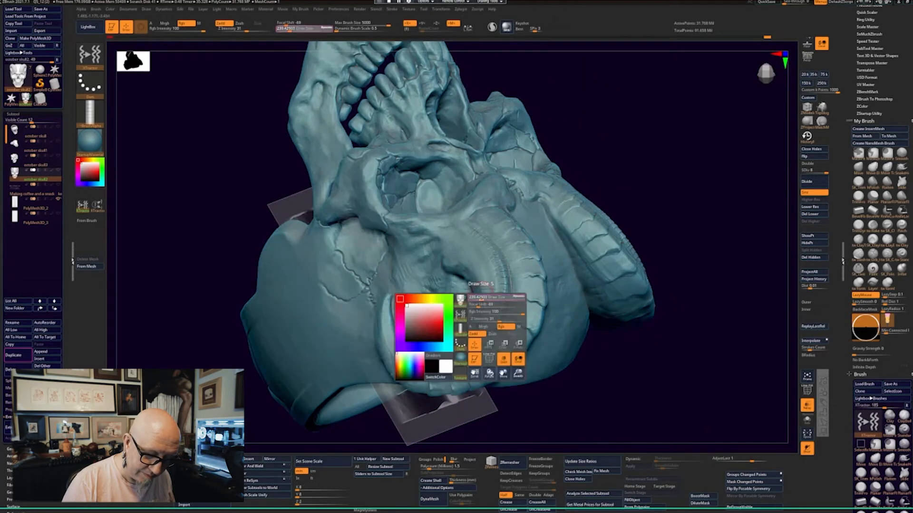
{"action": "left_click_drag", "start_coordinate": [480, 298], "coordinate": [484, 299]}
{"action": "mouse_move", "coordinate": [453, 242]}
{"action": "left_mouse_down"}
{"action": "mouse_move", "coordinate": [482, 286]}
{"action": "mouse_move", "coordinate": [483, 324]}
{"action": "mouse_move", "coordinate": [463, 352]}
{"action": "mouse_move", "coordinate": [423, 369]}
{"action": "mouse_move", "coordinate": [387, 342]}
{"action": "mouse_move", "coordinate": [389, 292]}
{"action": "left_mouse_up"}
{"action": "mouse_move", "coordinate": [666, 278]}
{"action": "left_mouse_down"}
{"action": "mouse_move", "coordinate": [674, 312]}
{"action": "mouse_move", "coordinate": [662, 358]}
{"action": "left_mouse_up"}
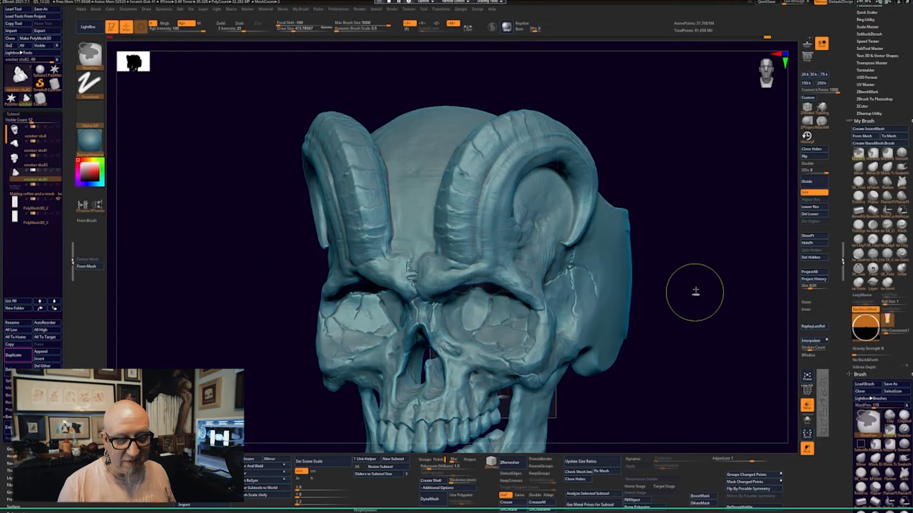
{"action": "key", "text": "ctrl+z"}
- Set the XTractor draw size to about 1031 and stroke the captured texture along both ram horns
{"action": "right_click_drag", "start_coordinate": [692, 283], "coordinate": [695, 284]}
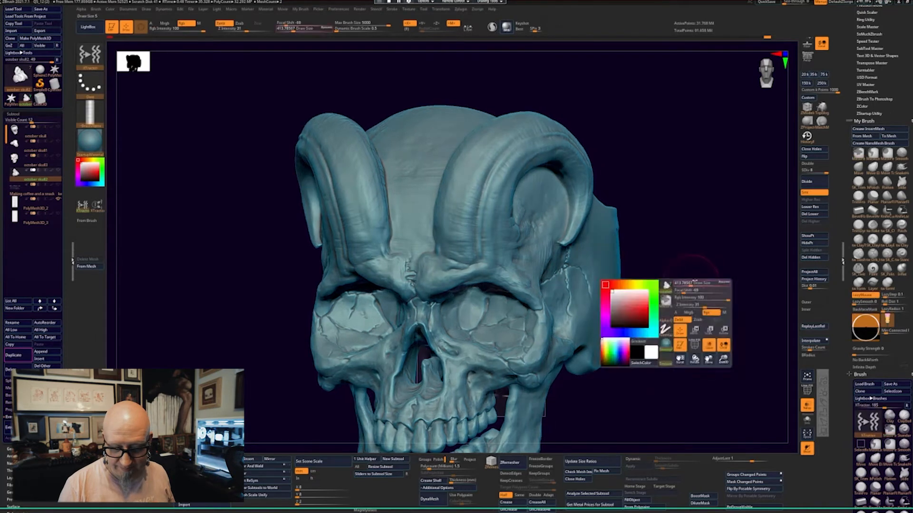
{"action": "right_click_drag", "start_coordinate": [694, 242], "coordinate": [697, 247]}
{"action": "left_click_drag", "start_coordinate": [697, 247], "coordinate": [662, 285]}
{"action": "mouse_move", "coordinate": [434, 303]}
{"action": "left_mouse_down"}
{"action": "mouse_move", "coordinate": [466, 192]}
{"action": "mouse_move", "coordinate": [532, 200]}
{"action": "mouse_move", "coordinate": [544, 243]}
{"action": "mouse_move", "coordinate": [539, 288]}
{"action": "left_mouse_up"}
{"action": "left_click_drag", "start_coordinate": [663, 272], "coordinate": [667, 240]}
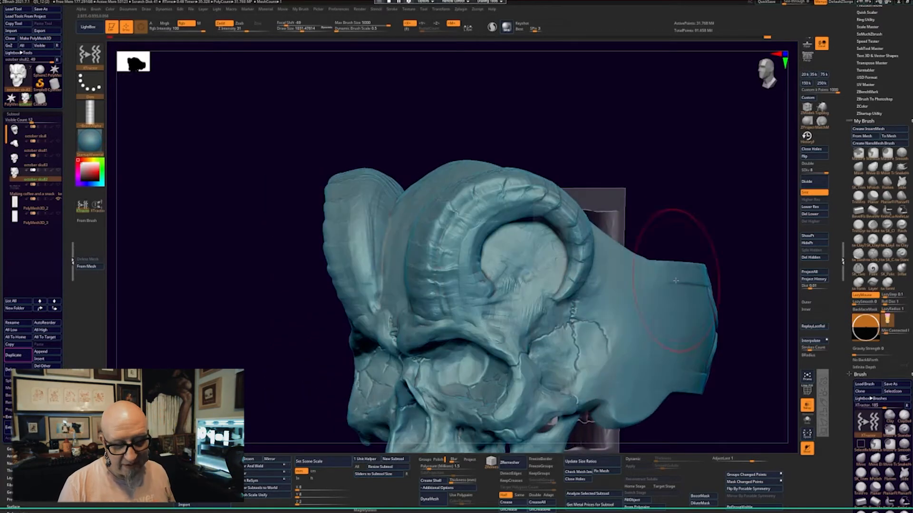
- Examine the textured horns on the skull ring from the front, side, underneath and at full view
{"action": "left_click_drag", "start_coordinate": [692, 428], "coordinate": [700, 380], "text": "shift"}
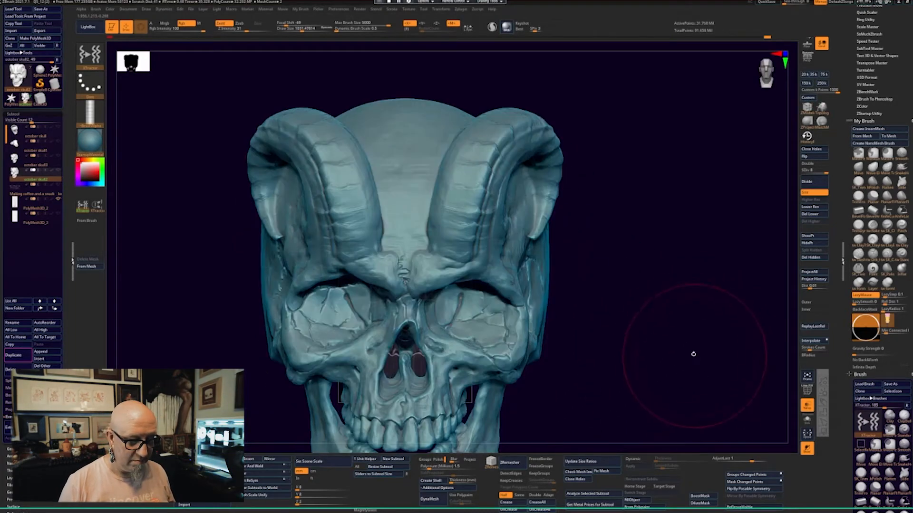
{"action": "left_click_drag", "start_coordinate": [680, 338], "coordinate": [663, 350]}
{"action": "key", "text": "space"}
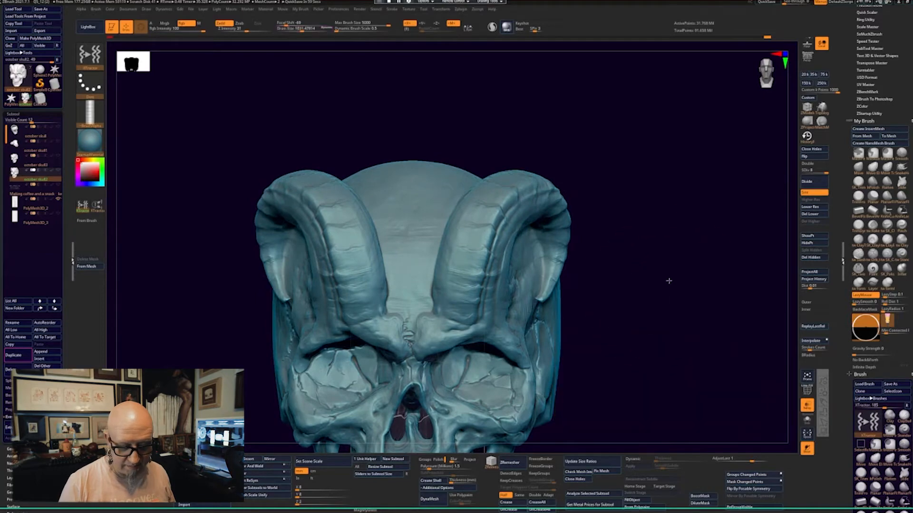
{"action": "left_click_drag", "start_coordinate": [666, 281], "coordinate": [452, 299]}
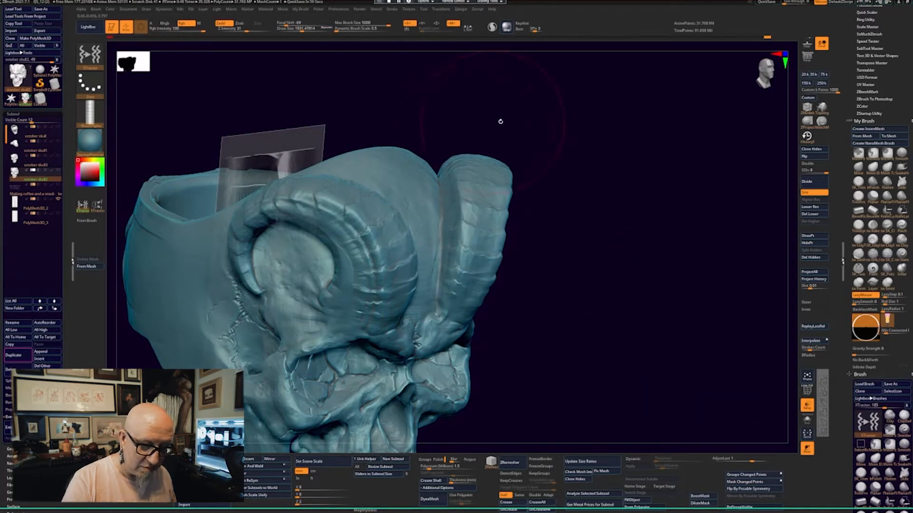
{"action": "left_click_drag", "start_coordinate": [499, 122], "coordinate": [642, 223]}
{"action": "left_click_drag", "start_coordinate": [712, 364], "coordinate": [624, 317]}
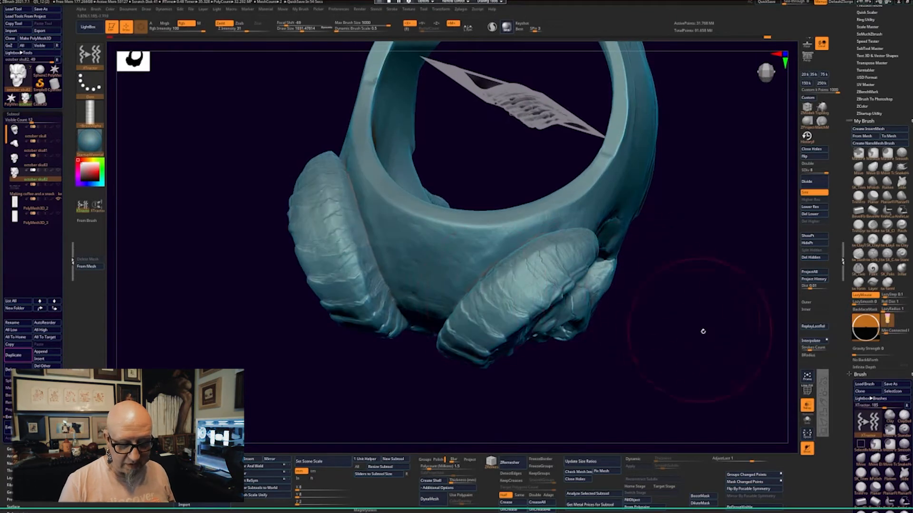
{"action": "mouse_move", "coordinate": [701, 330]}
{"action": "left_mouse_down"}
{"action": "mouse_move", "coordinate": [722, 270]}
{"action": "mouse_move", "coordinate": [672, 275]}
{"action": "mouse_move", "coordinate": [627, 344]}
{"action": "left_mouse_up"}
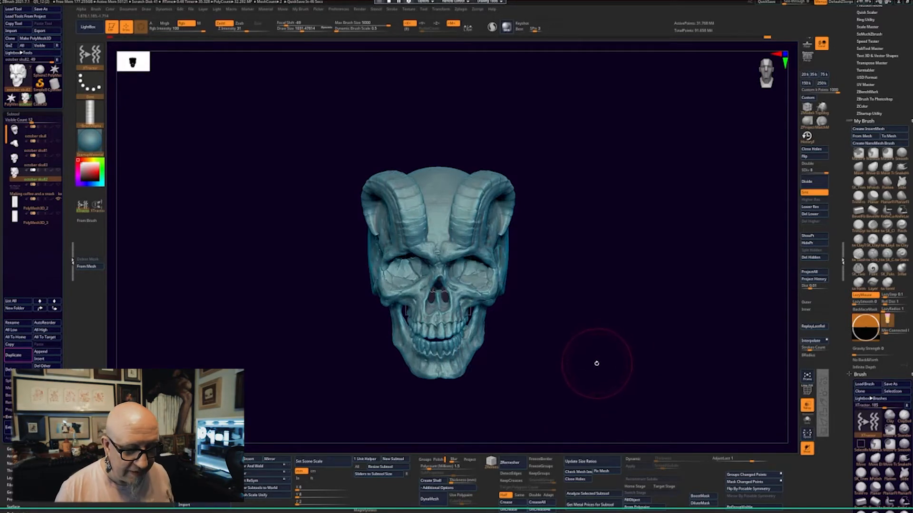
{"action": "left_click_drag", "start_coordinate": [595, 359], "coordinate": [605, 378], "text": "alt"}
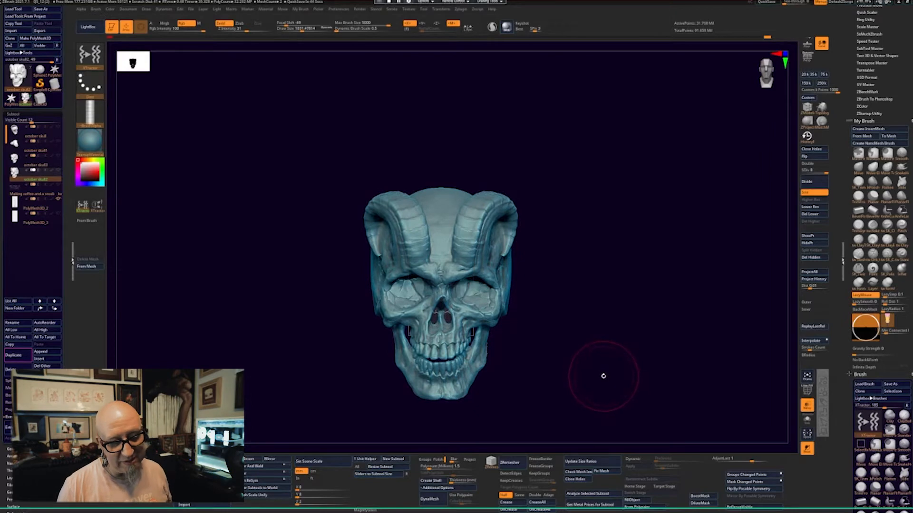
{"action": "key", "text": "ctrl"}
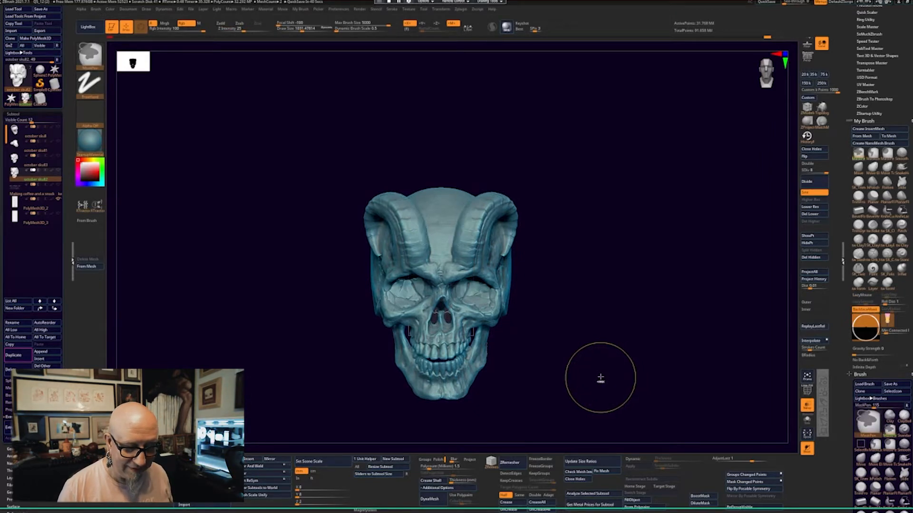
- Undo the horn texture strokes and recapture the ridged texture from the PolyMesh3D_2 plane with the XTractor brush
{"action": "key", "text": "ctrl+z"}
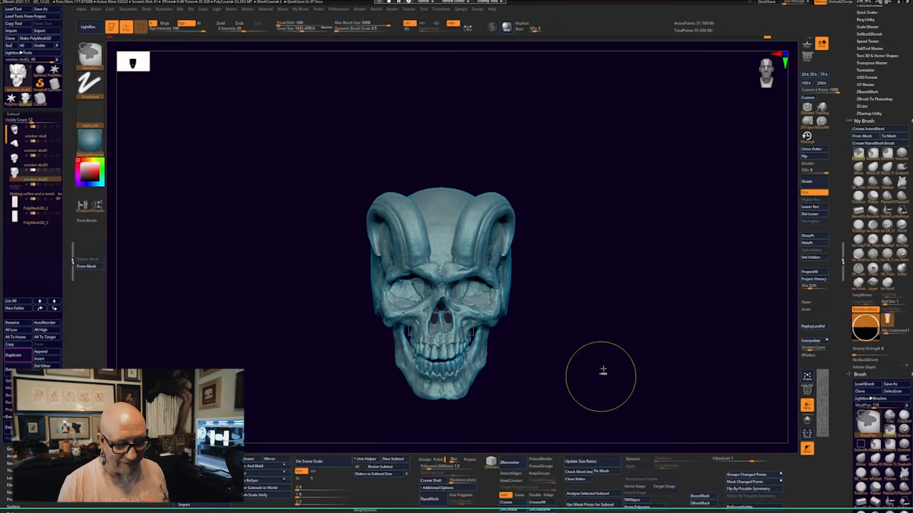
{"action": "left_click", "coordinate": [36, 208]}
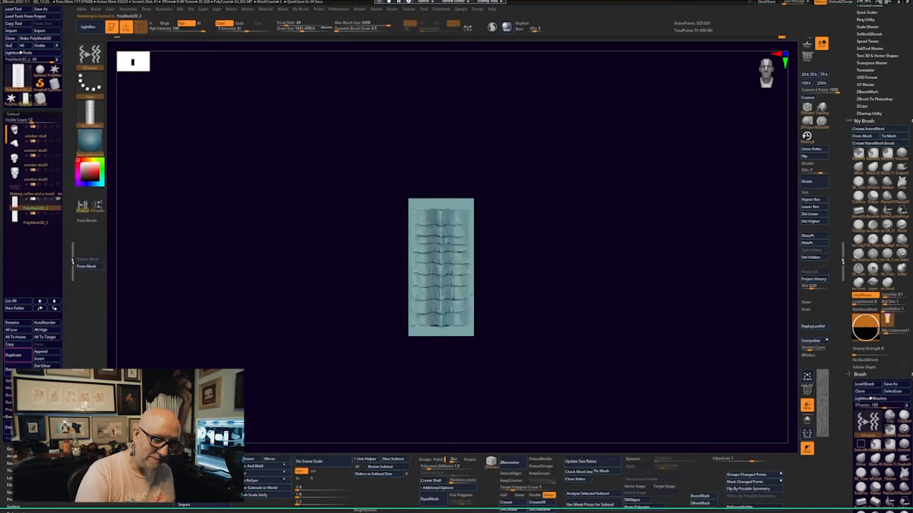
{"action": "left_click_drag", "start_coordinate": [530, 340], "coordinate": [525, 296], "text": "alt"}
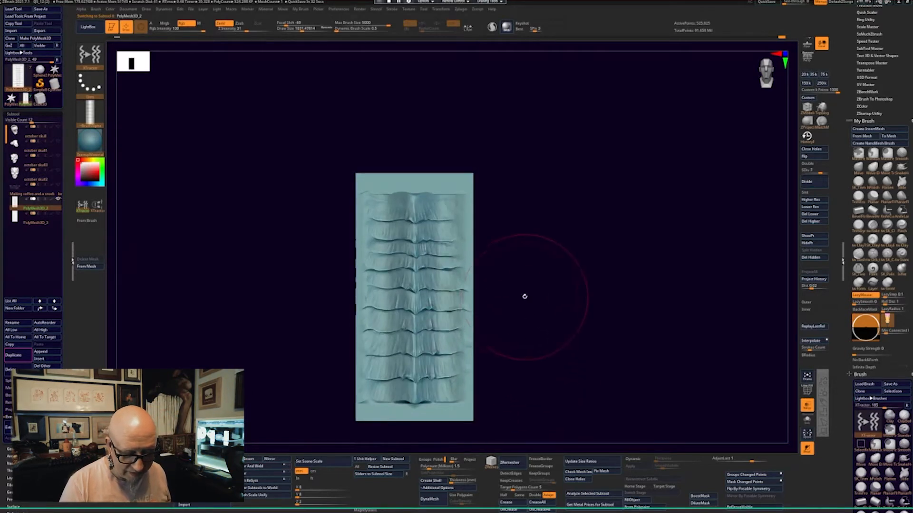
{"action": "key", "text": "space"}
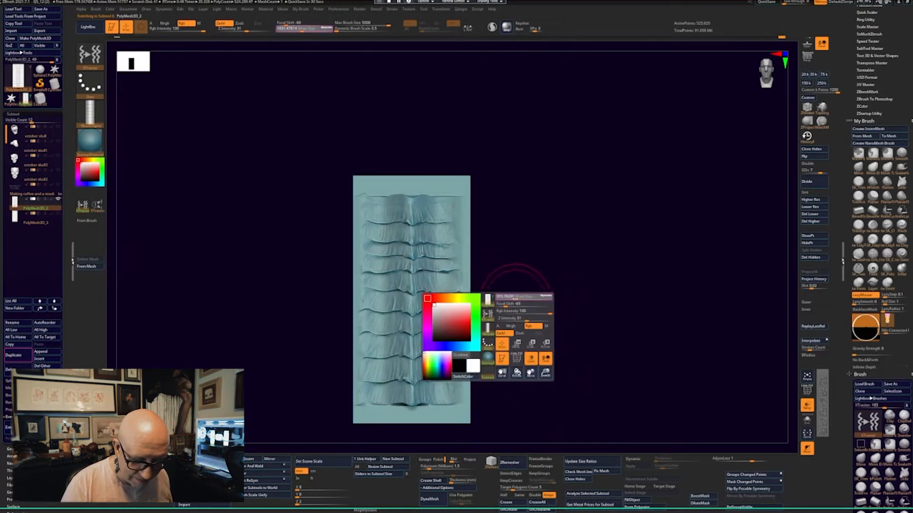
{"action": "left_click_drag", "start_coordinate": [514, 298], "coordinate": [512, 297]}
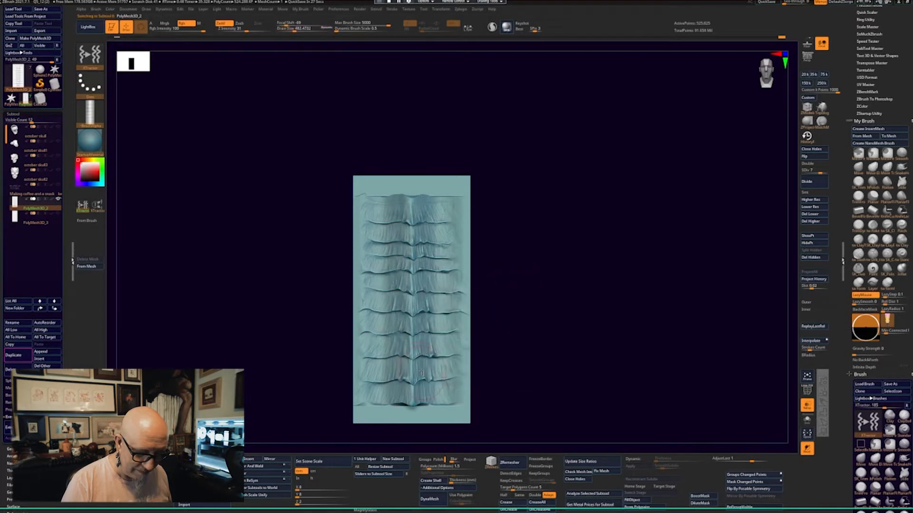
{"action": "key", "text": "space"}
{"action": "left_click_drag", "start_coordinate": [424, 231], "coordinate": [427, 232]}
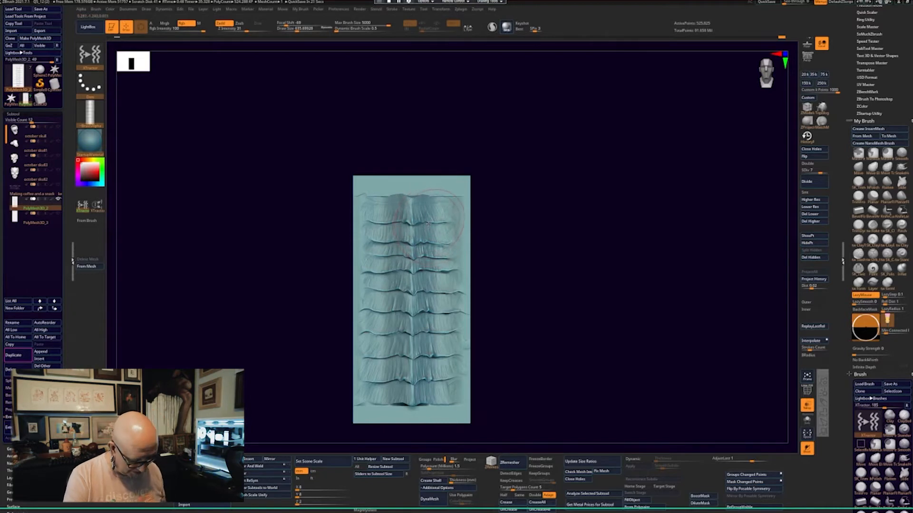
{"action": "key", "text": "g"}
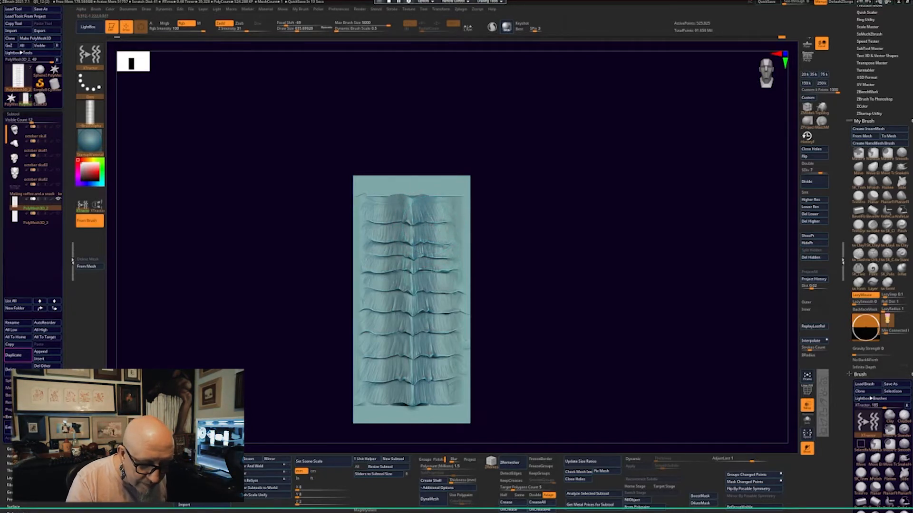
{"action": "left_click", "coordinate": [430, 388]}
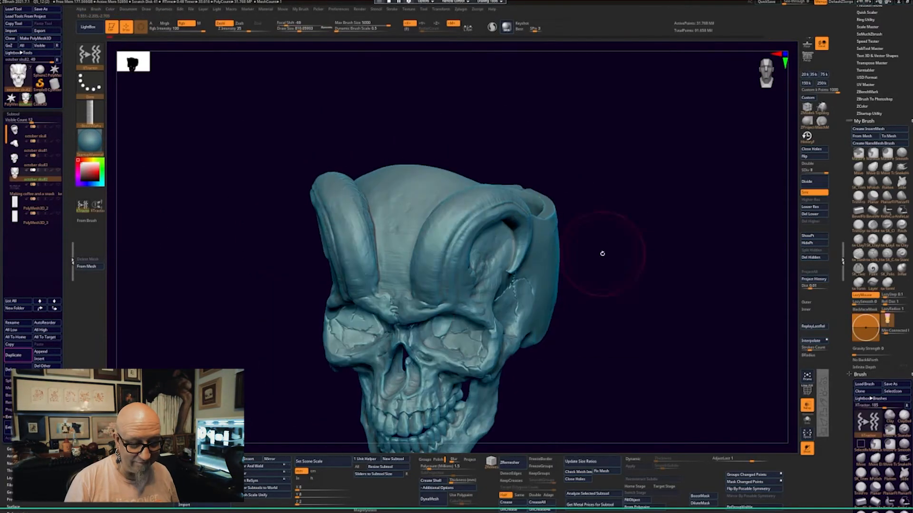
- Capture the texture of the PolyMesh3D_3 plane with XTractor and make the horned skull the active subtool again
{"action": "mouse_move", "coordinate": [600, 252]}
{"action": "left_mouse_down"}
{"action": "mouse_move", "coordinate": [537, 237]}
{"action": "mouse_move", "coordinate": [686, 288]}
{"action": "left_mouse_up"}
{"action": "mouse_move", "coordinate": [516, 347]}
{"action": "left_mouse_down"}
{"action": "mouse_move", "coordinate": [533, 309]}
{"action": "mouse_move", "coordinate": [475, 305]}
{"action": "mouse_move", "coordinate": [657, 314]}
{"action": "mouse_move", "coordinate": [619, 365]}
{"action": "mouse_move", "coordinate": [570, 404]}
{"action": "mouse_move", "coordinate": [589, 342]}
{"action": "mouse_move", "coordinate": [506, 263]}
{"action": "left_mouse_up"}
{"action": "key", "text": "space"}
{"action": "left_click", "coordinate": [36, 220]}
{"action": "key", "text": "g"}
{"action": "left_click", "coordinate": [34, 177]}
- Stroke the captured ridge texture along the ram horns with XTractor at a draw size of about 576
{"action": "key", "text": "space"}
{"action": "mouse_move", "coordinate": [713, 228]}
{"action": "left_mouse_down"}
{"action": "mouse_move", "coordinate": [727, 219]}
{"action": "mouse_move", "coordinate": [725, 281]}
{"action": "mouse_move", "coordinate": [666, 324]}
{"action": "mouse_move", "coordinate": [742, 342]}
{"action": "mouse_move", "coordinate": [665, 285]}
{"action": "mouse_move", "coordinate": [618, 228]}
{"action": "left_mouse_up"}
{"action": "key", "text": "space"}
{"action": "left_click_drag", "start_coordinate": [440, 282], "coordinate": [448, 281]}
{"action": "mouse_move", "coordinate": [618, 286]}
{"action": "left_mouse_down"}
{"action": "mouse_move", "coordinate": [641, 304]}
{"action": "mouse_move", "coordinate": [648, 261]}
{"action": "left_mouse_up"}
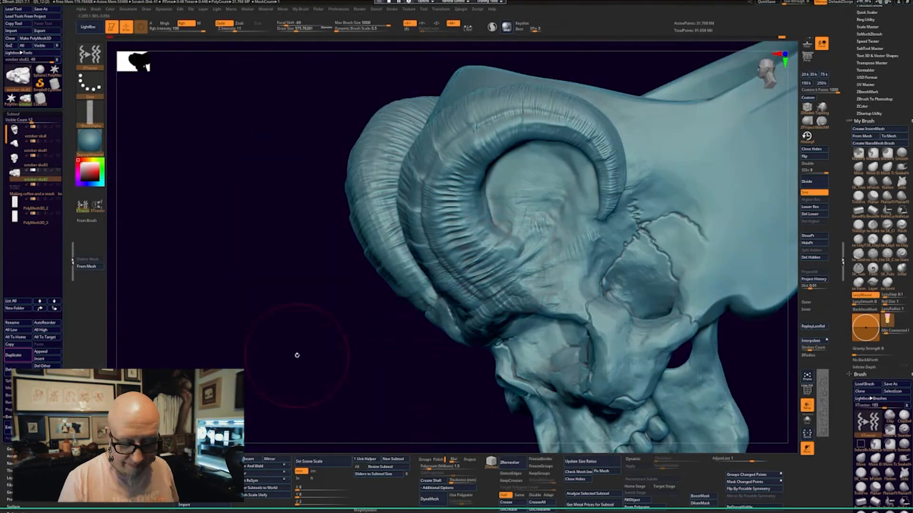
- Soften parts of the textured ram horns with the Smooth Stronger and SK_TrimPolish brushes
{"action": "left_click_drag", "start_coordinate": [295, 357], "coordinate": [476, 332]}
{"action": "key", "text": "space"}
{"action": "left_click_drag", "start_coordinate": [558, 296], "coordinate": [554, 295]}
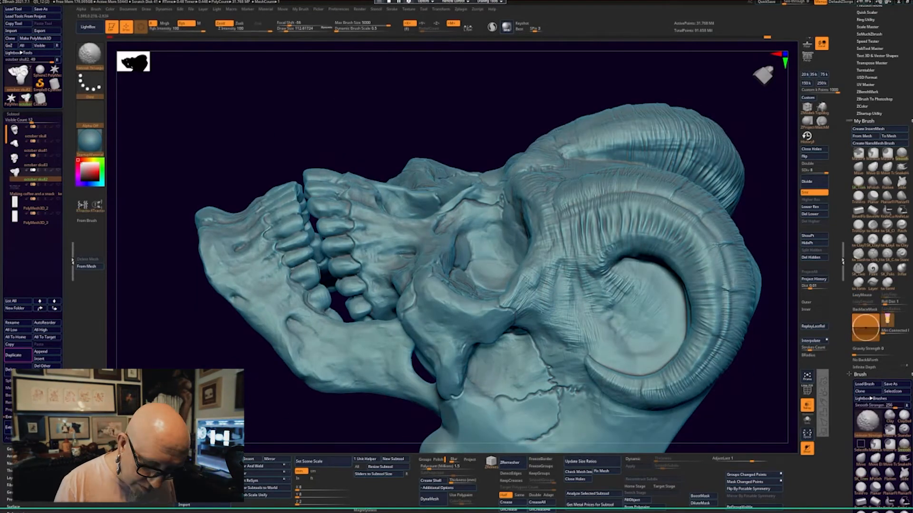
{"action": "mouse_move", "coordinate": [742, 333]}
{"action": "left_mouse_down"}
{"action": "mouse_move", "coordinate": [713, 313]}
{"action": "mouse_move", "coordinate": [718, 305]}
{"action": "left_mouse_up"}
{"action": "mouse_move", "coordinate": [618, 418]}
{"action": "left_mouse_down"}
{"action": "mouse_move", "coordinate": [715, 284]}
{"action": "mouse_move", "coordinate": [618, 266]}
{"action": "left_mouse_up"}
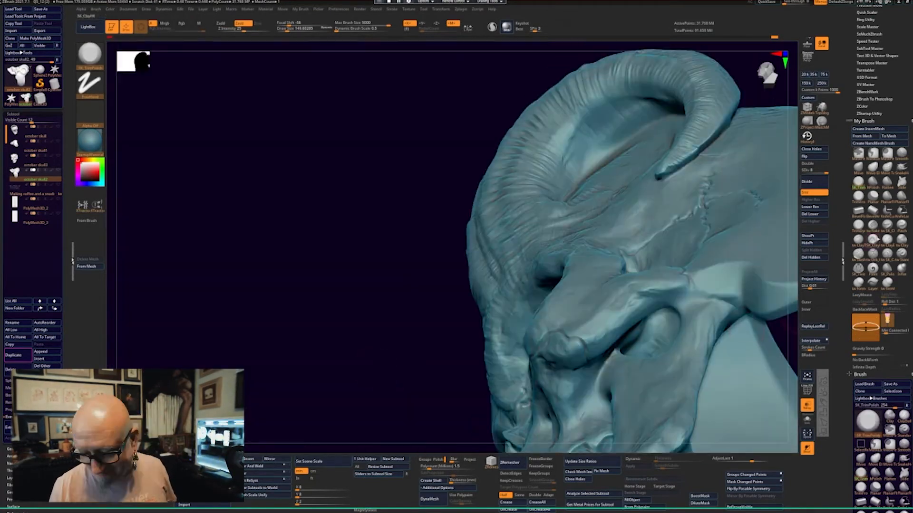
- Brush the captured texture lightly over the skull's brow, cheekbones and jaw with XTractor, varying the draw size
{"action": "left_click", "coordinate": [83, 205]}
{"action": "mouse_move", "coordinate": [332, 304]}
{"action": "left_mouse_down"}
{"action": "mouse_move", "coordinate": [426, 308]}
{"action": "mouse_move", "coordinate": [721, 379]}
{"action": "mouse_move", "coordinate": [689, 304]}
{"action": "left_mouse_up"}
{"action": "mouse_move", "coordinate": [713, 333]}
{"action": "left_mouse_down"}
{"action": "mouse_move", "coordinate": [707, 269]}
{"action": "mouse_move", "coordinate": [680, 351]}
{"action": "mouse_move", "coordinate": [612, 333]}
{"action": "left_mouse_up"}
{"action": "left_click_drag", "start_coordinate": [704, 304], "coordinate": [732, 294]}
{"action": "key", "text": "space"}
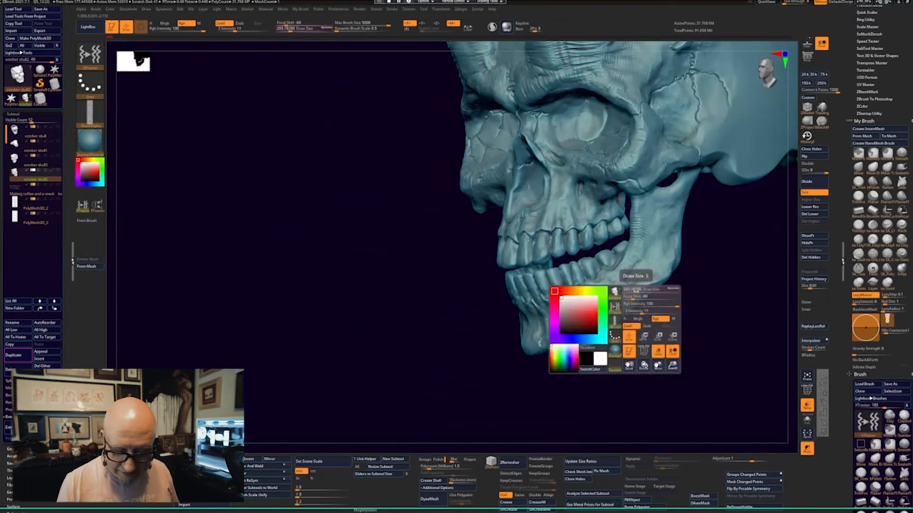
{"action": "left_click_drag", "start_coordinate": [636, 286], "coordinate": [661, 412]}
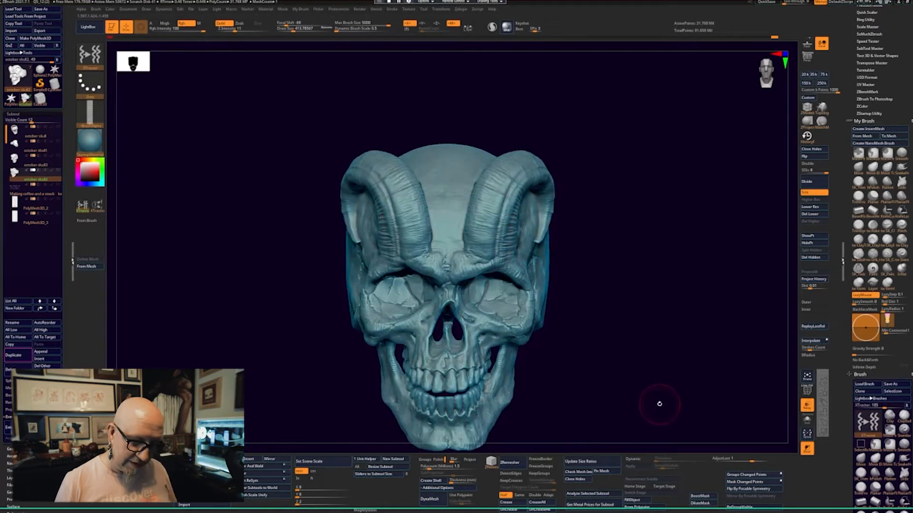
- Reshape the skull's brow and cheek areas below the horns with the Move brush at a large draw size
{"action": "left_click", "coordinate": [858, 168]}
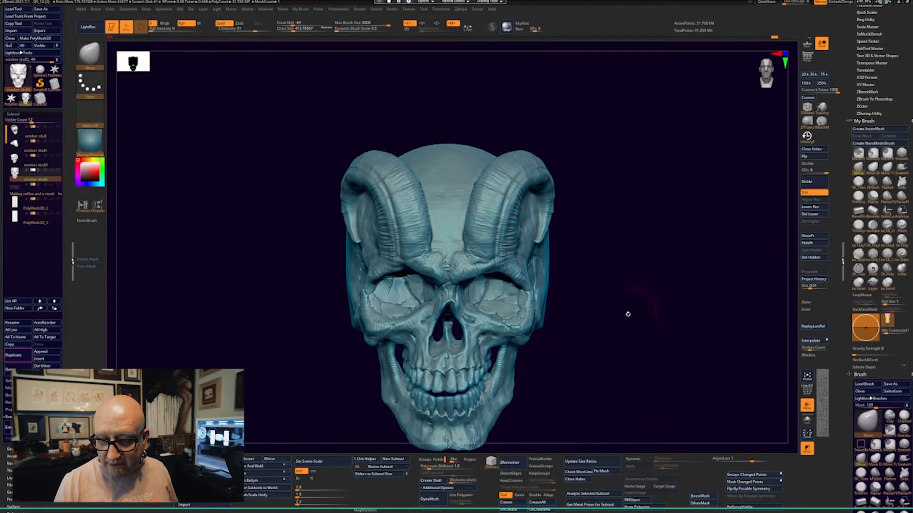
{"action": "left_click_drag", "start_coordinate": [594, 300], "coordinate": [626, 259], "text": "alt"}
{"action": "key", "text": "space"}
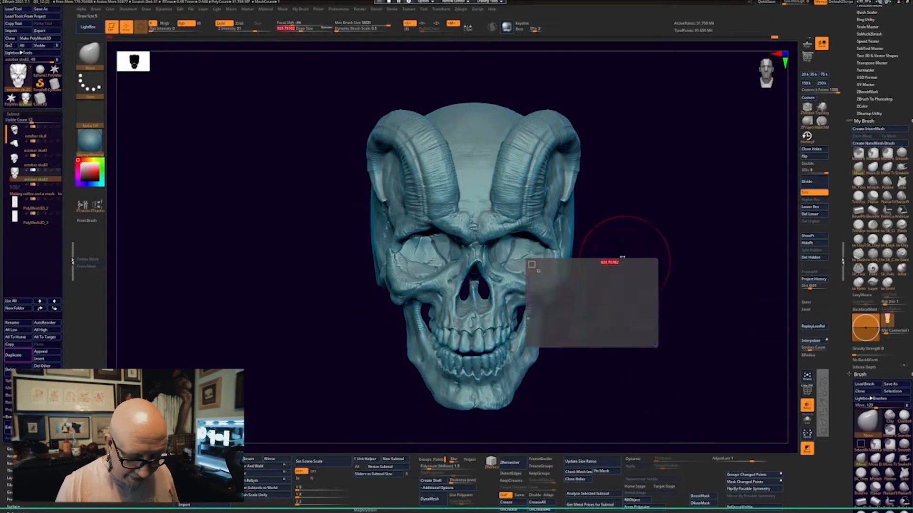
{"action": "mouse_move", "coordinate": [502, 229]}
{"action": "left_mouse_down"}
{"action": "mouse_move", "coordinate": [500, 236]}
{"action": "mouse_move", "coordinate": [529, 227]}
{"action": "mouse_move", "coordinate": [551, 236]}
{"action": "left_mouse_up"}
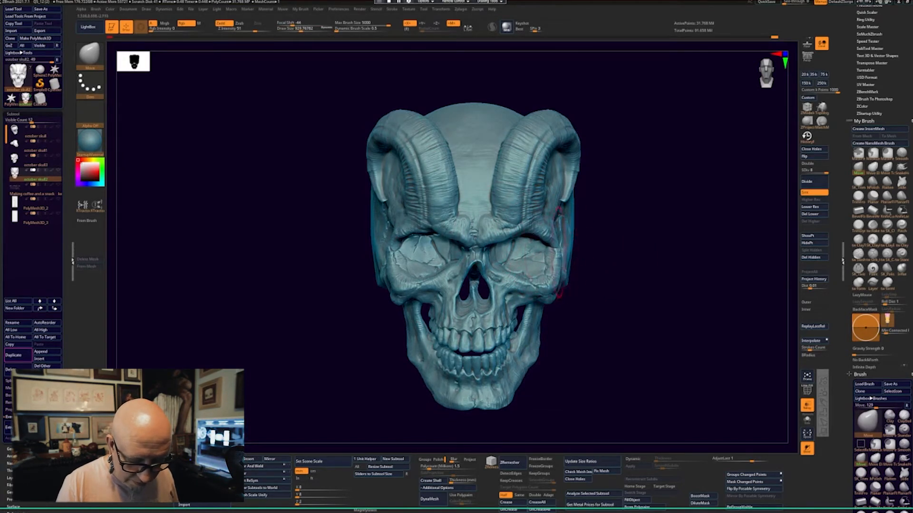
{"action": "mouse_move", "coordinate": [506, 280]}
{"action": "left_mouse_down"}
{"action": "mouse_move", "coordinate": [548, 285]}
{"action": "mouse_move", "coordinate": [539, 280]}
{"action": "left_mouse_up"}
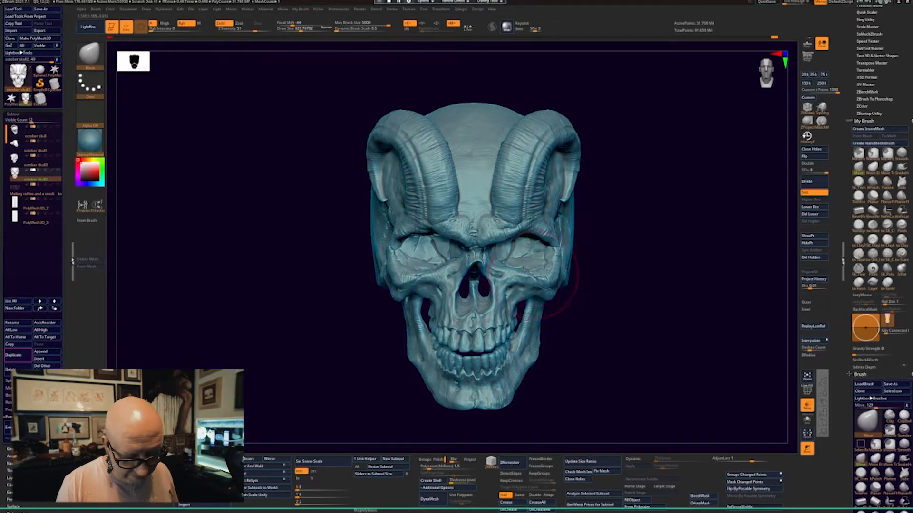
{"action": "left_click_drag", "start_coordinate": [491, 259], "coordinate": [490, 261]}
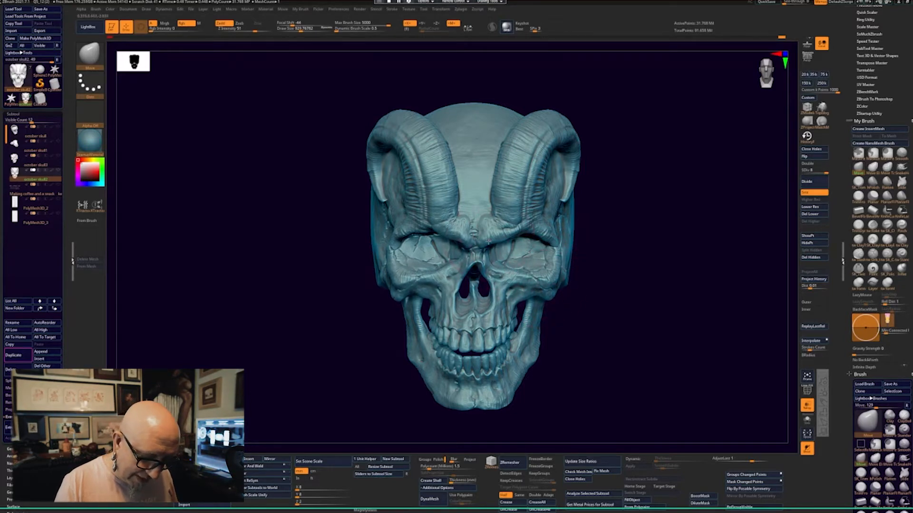
- Refine the brow ridge above the eye sockets with the Move brush at draw sizes of about 482 and 277
{"action": "key", "text": "space"}
{"action": "left_click_drag", "start_coordinate": [577, 229], "coordinate": [574, 228]}
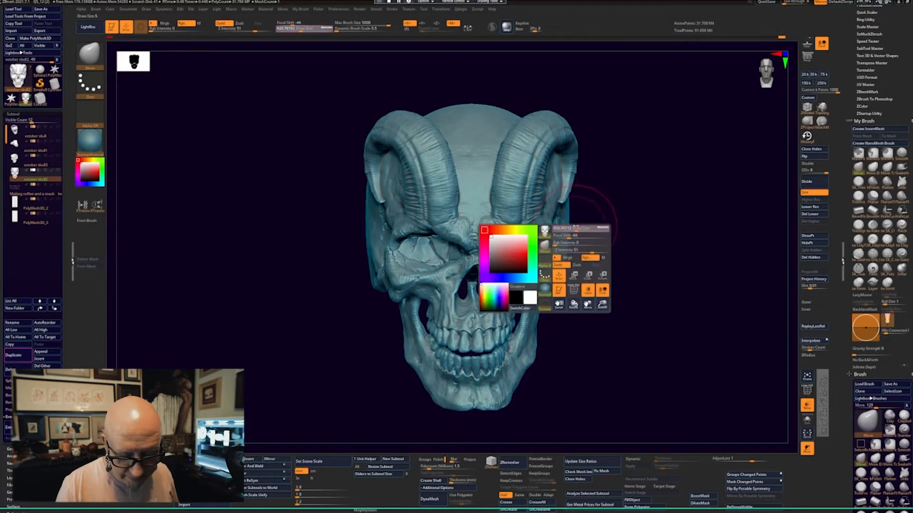
{"action": "left_click_drag", "start_coordinate": [501, 241], "coordinate": [512, 239]}
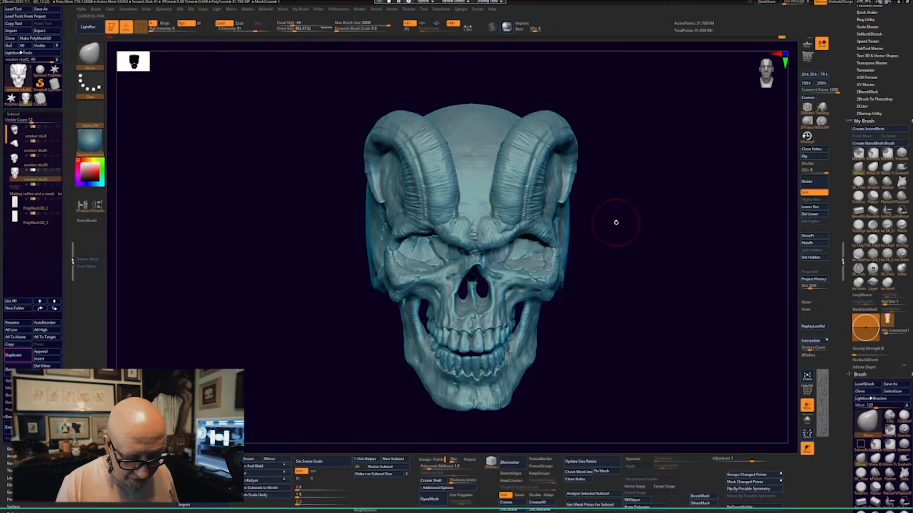
{"action": "key", "text": "space"}
{"action": "left_click_drag", "start_coordinate": [616, 209], "coordinate": [602, 209]}
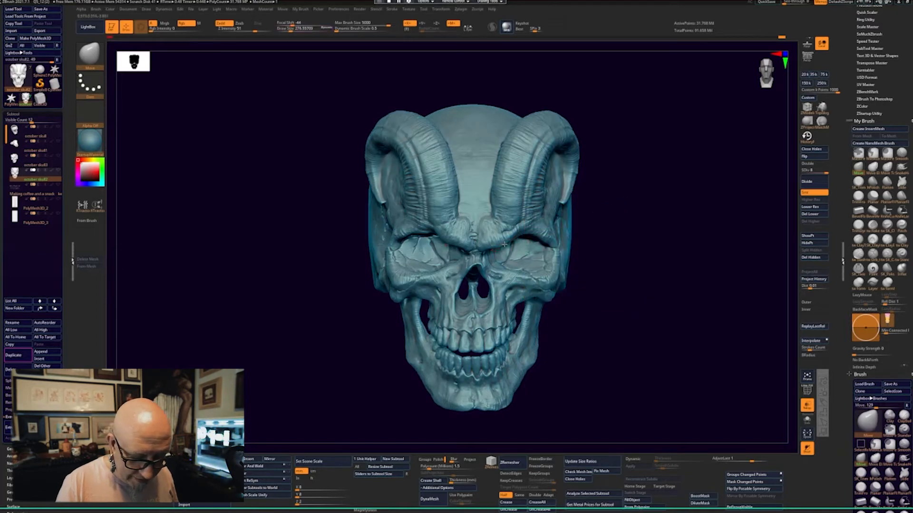
{"action": "left_click_drag", "start_coordinate": [508, 236], "coordinate": [512, 232]}
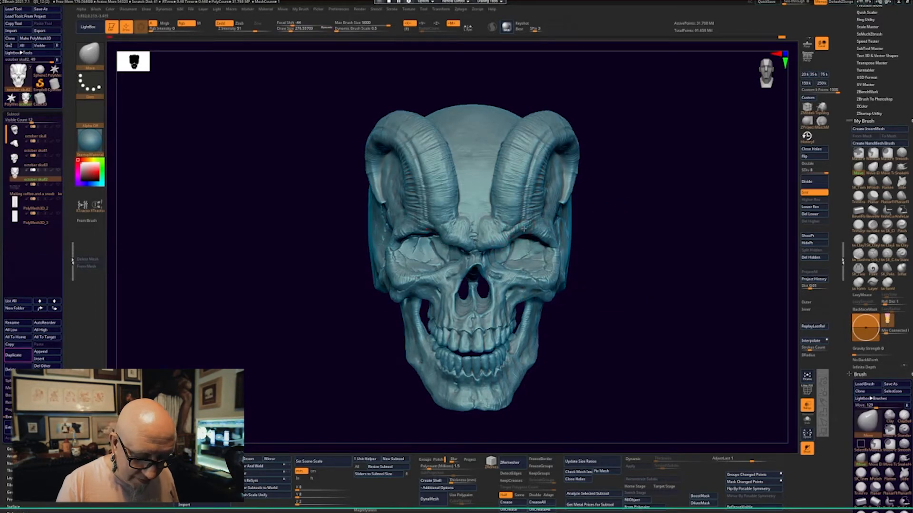
- Examine the texture detail on the jaw, teeth and cheekbones up close, and the whole skull from the front
{"action": "mouse_move", "coordinate": [637, 235]}
{"action": "left_mouse_down"}
{"action": "mouse_move", "coordinate": [649, 238]}
{"action": "mouse_move", "coordinate": [650, 346]}
{"action": "mouse_move", "coordinate": [681, 375]}
{"action": "mouse_move", "coordinate": [635, 361]}
{"action": "mouse_move", "coordinate": [631, 351]}
{"action": "mouse_move", "coordinate": [655, 349]}
{"action": "mouse_move", "coordinate": [644, 361]}
{"action": "mouse_move", "coordinate": [644, 350]}
{"action": "left_mouse_up"}
{"action": "left_click_drag", "start_coordinate": [574, 408], "coordinate": [652, 232], "text": "alt"}
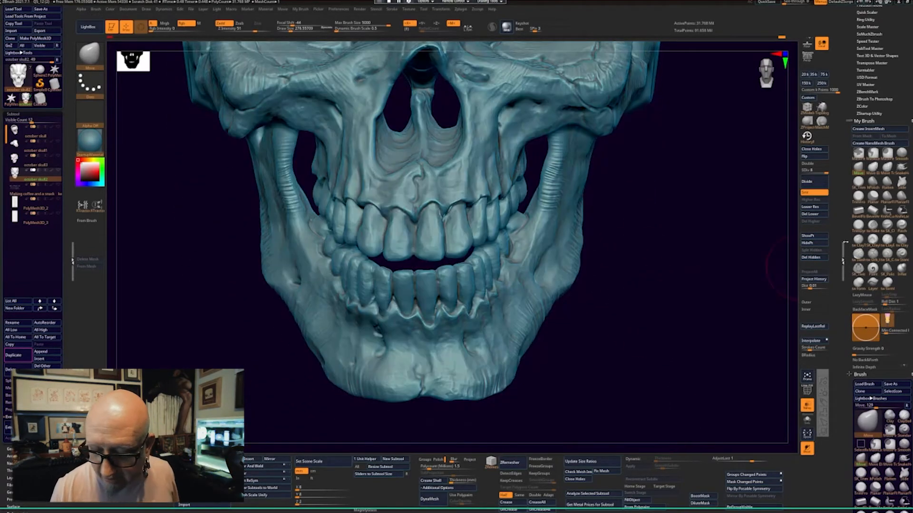
{"action": "left_click", "coordinate": [860, 475]}
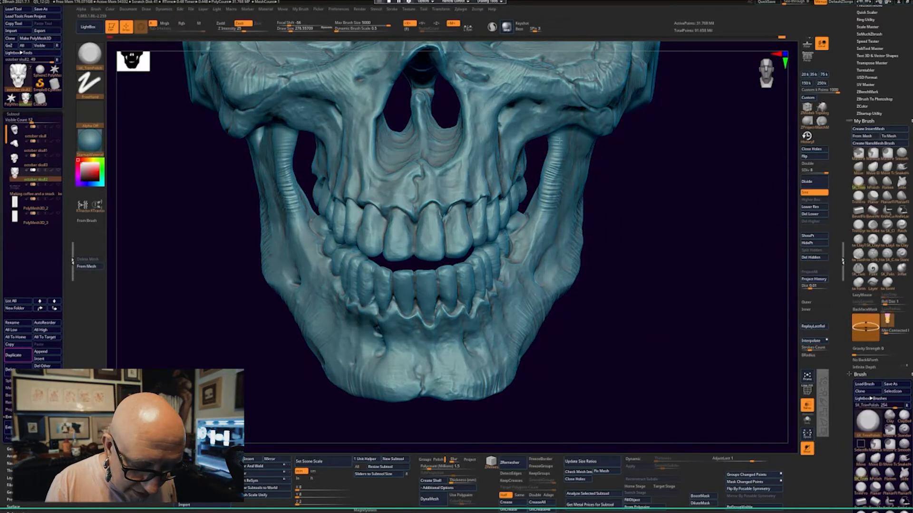
{"action": "left_click_drag", "start_coordinate": [656, 174], "coordinate": [592, 180]}
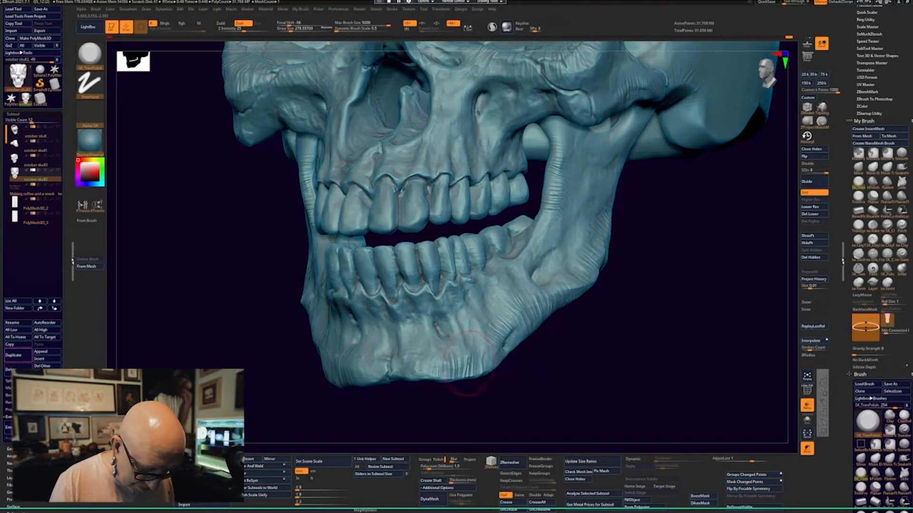
{"action": "left_click_drag", "start_coordinate": [445, 400], "coordinate": [583, 310]}
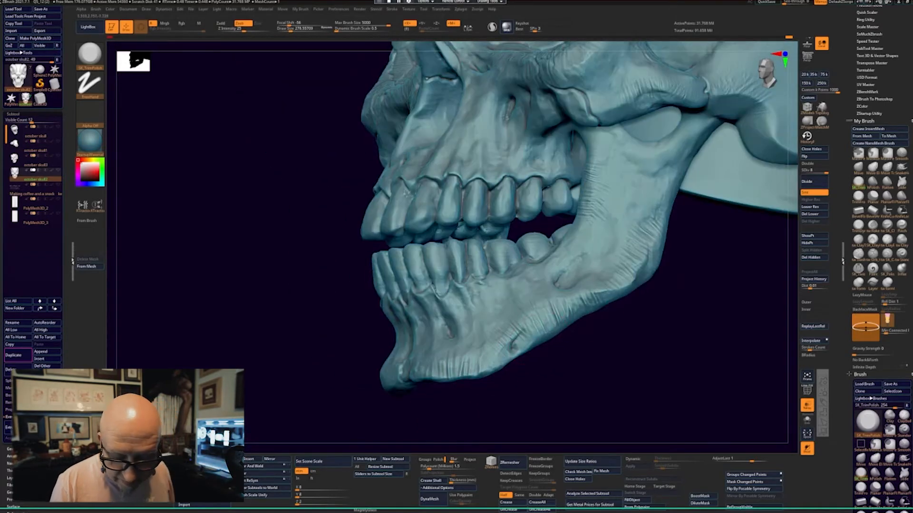
{"action": "left_click_drag", "start_coordinate": [703, 260], "coordinate": [609, 273]}
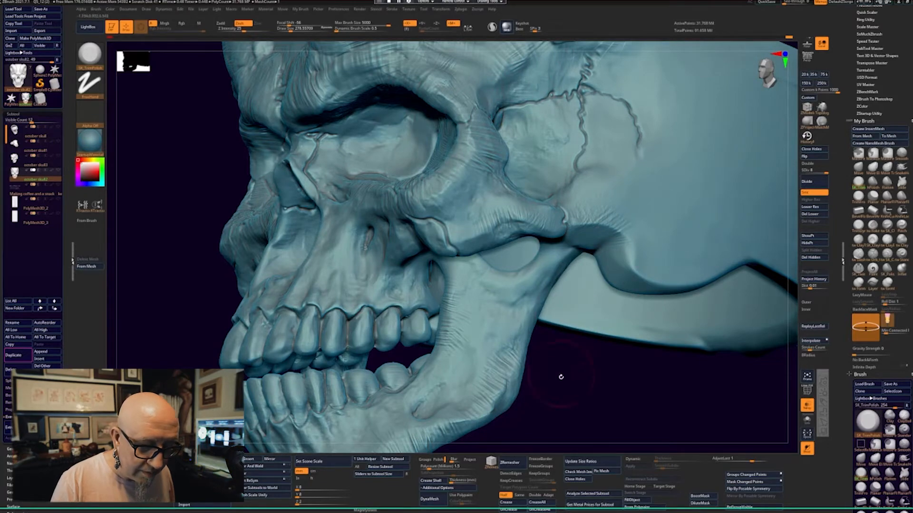
{"action": "left_click_drag", "start_coordinate": [561, 377], "coordinate": [578, 340]}
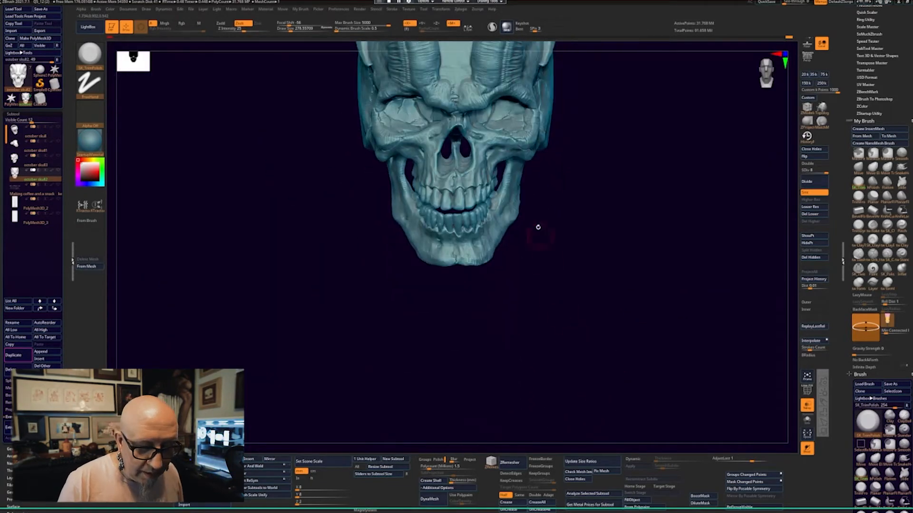
{"action": "left_click_drag", "start_coordinate": [600, 187], "coordinate": [628, 365], "text": "alt"}
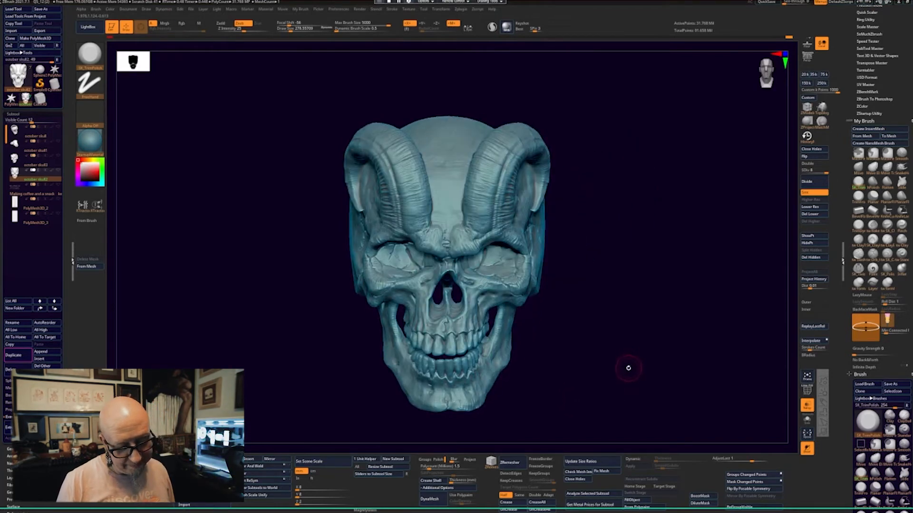
{"action": "left_click_drag", "start_coordinate": [624, 375], "coordinate": [676, 377]}
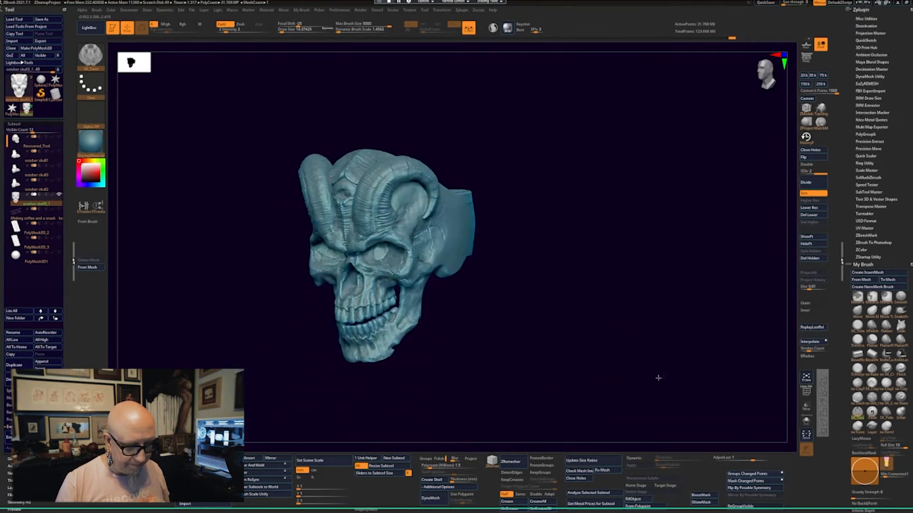
- Examine the horned skull ring from the side and the ornament on the back of its band
{"action": "left_click_drag", "start_coordinate": [659, 377], "coordinate": [611, 312]}
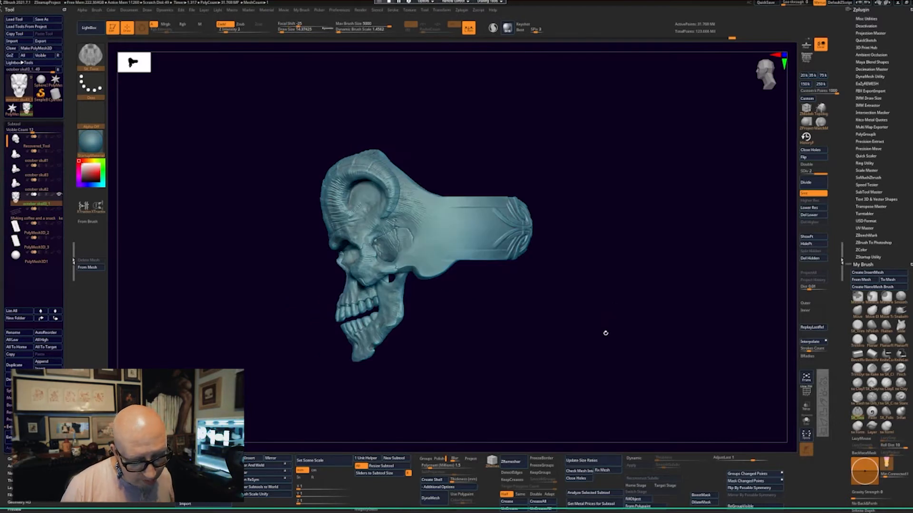
{"action": "left_click_drag", "start_coordinate": [589, 342], "coordinate": [582, 371]}
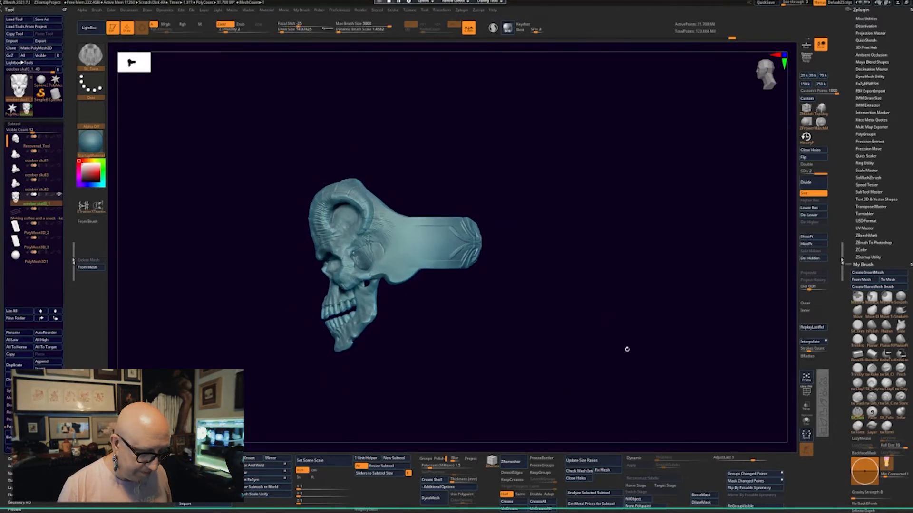
{"action": "mouse_move", "coordinate": [627, 349]}
{"action": "left_mouse_down"}
{"action": "mouse_move", "coordinate": [573, 336]}
{"action": "mouse_move", "coordinate": [587, 377]}
{"action": "mouse_move", "coordinate": [634, 326]}
{"action": "mouse_move", "coordinate": [630, 270]}
{"action": "mouse_move", "coordinate": [621, 279]}
{"action": "mouse_move", "coordinate": [640, 257]}
{"action": "mouse_move", "coordinate": [674, 290]}
{"action": "left_mouse_up"}
{"action": "key", "text": "space"}
{"action": "key", "text": "1"}
{"action": "key", "text": "space"}
{"action": "left_click_drag", "start_coordinate": [724, 320], "coordinate": [740, 288]}
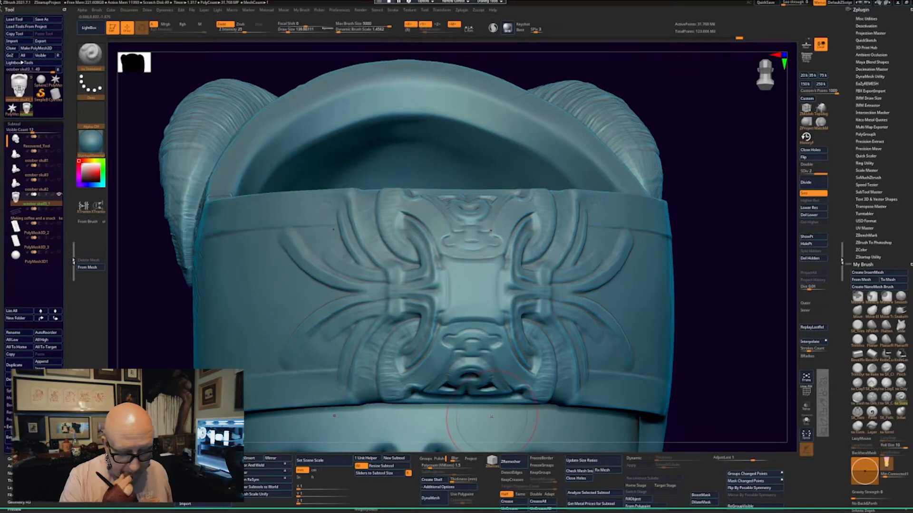
- Carve hollows into the small ornaments on both sides of the band's central panel with the ClayTubes brush at a draw size of about 61
{"action": "left_click_drag", "start_coordinate": [491, 417], "coordinate": [637, 354]}
{"action": "left_click_drag", "start_coordinate": [621, 440], "coordinate": [704, 428], "text": "alt"}
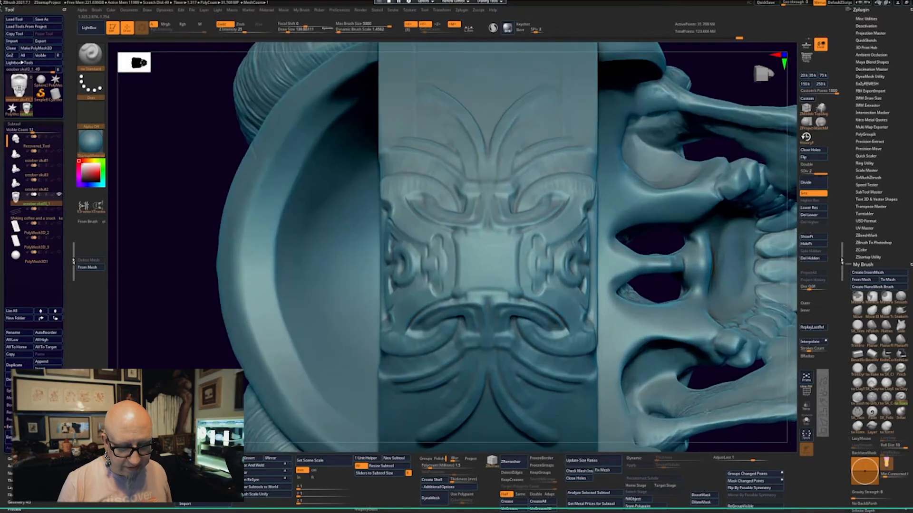
{"action": "key", "text": "b"}
{"action": "key", "text": "c"}
{"action": "key", "text": "t"}
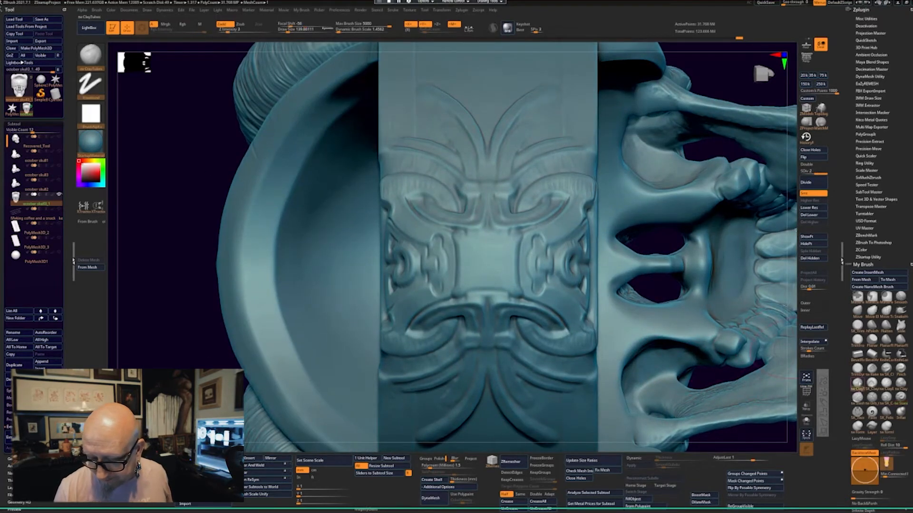
{"action": "right_click_drag", "start_coordinate": [529, 257], "coordinate": [520, 276]}
{"action": "key", "text": "space"}
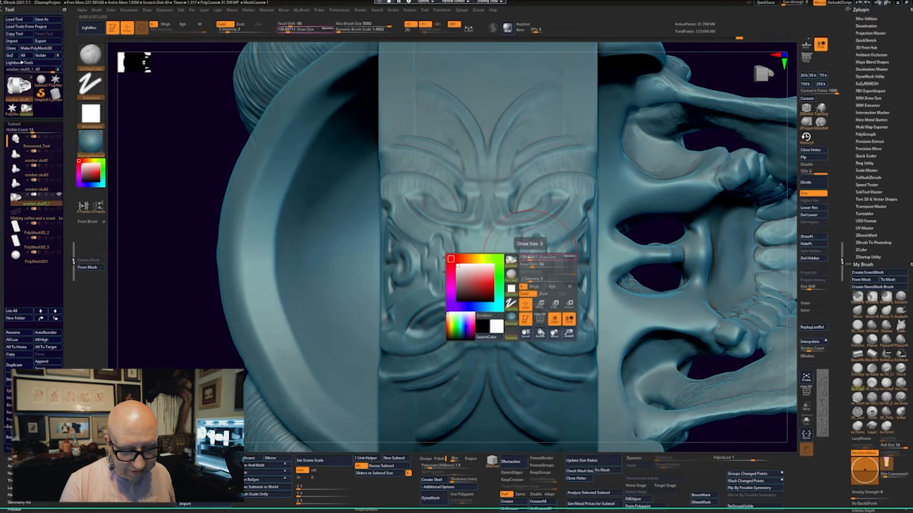
{"action": "left_click_drag", "start_coordinate": [528, 261], "coordinate": [522, 261]}
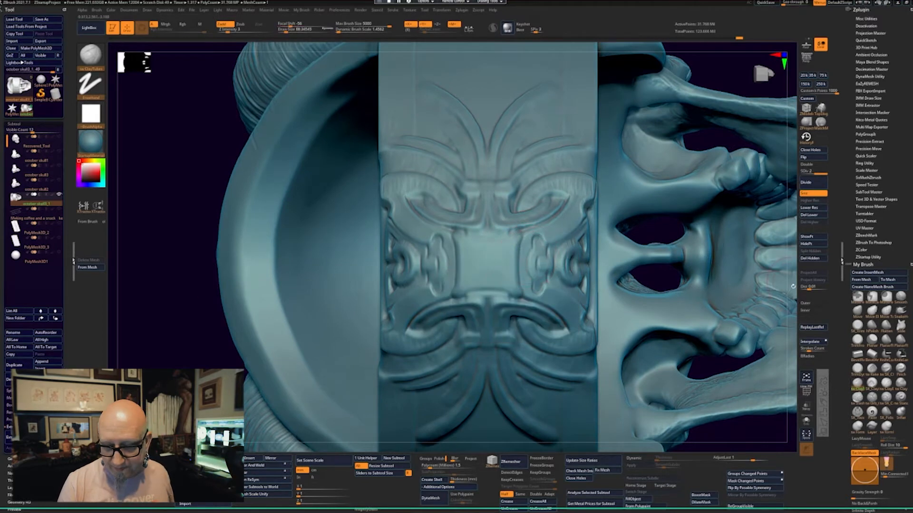
{"action": "left_click_drag", "start_coordinate": [793, 286], "coordinate": [791, 300], "text": "shift"}
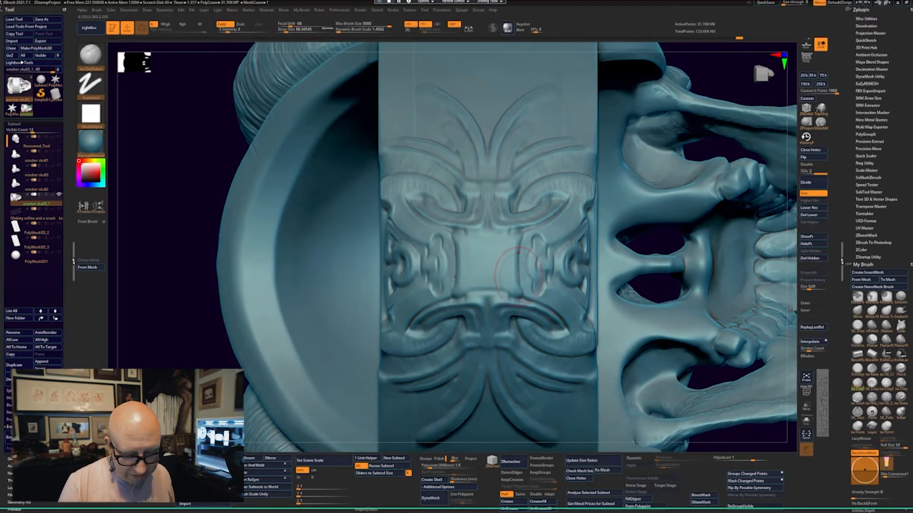
{"action": "right_click_drag", "start_coordinate": [517, 275], "coordinate": [521, 274]}
{"action": "left_click_drag", "start_coordinate": [521, 274], "coordinate": [516, 275]}
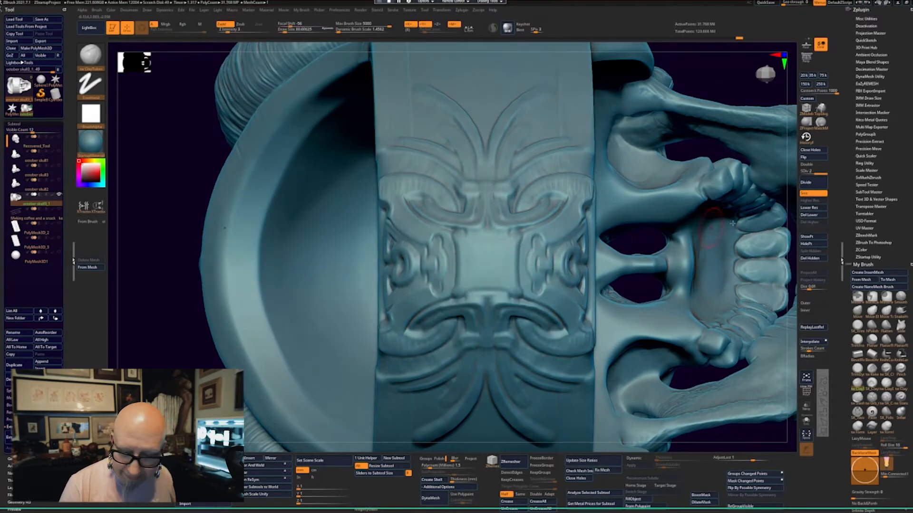
{"action": "left_click_drag", "start_coordinate": [790, 203], "coordinate": [791, 214]}
{"action": "mouse_move", "coordinate": [537, 242]}
{"action": "left_mouse_down"}
{"action": "mouse_move", "coordinate": [532, 276]}
{"action": "mouse_move", "coordinate": [550, 267]}
{"action": "mouse_move", "coordinate": [560, 276]}
{"action": "mouse_move", "coordinate": [570, 259]}
{"action": "mouse_move", "coordinate": [555, 246]}
{"action": "mouse_move", "coordinate": [544, 271]}
{"action": "mouse_move", "coordinate": [550, 260]}
{"action": "left_mouse_up"}
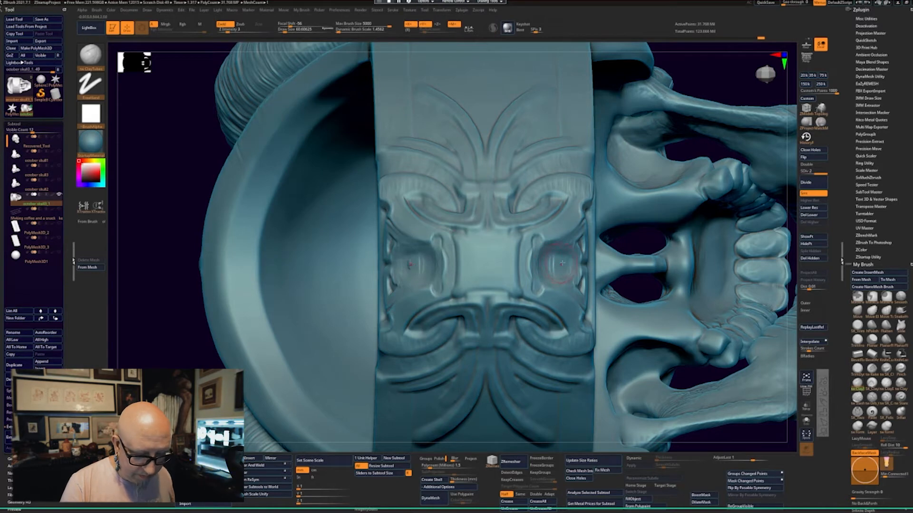
- Smooth the two hollows, define their rims and build up a round boss inside each one
{"action": "mouse_move", "coordinate": [562, 264]}
{"action": "left_mouse_down", "text": "shift"}
{"action": "mouse_move", "coordinate": [562, 272]}
{"action": "mouse_move", "coordinate": [558, 262]}
{"action": "left_mouse_up", "text": "shift"}
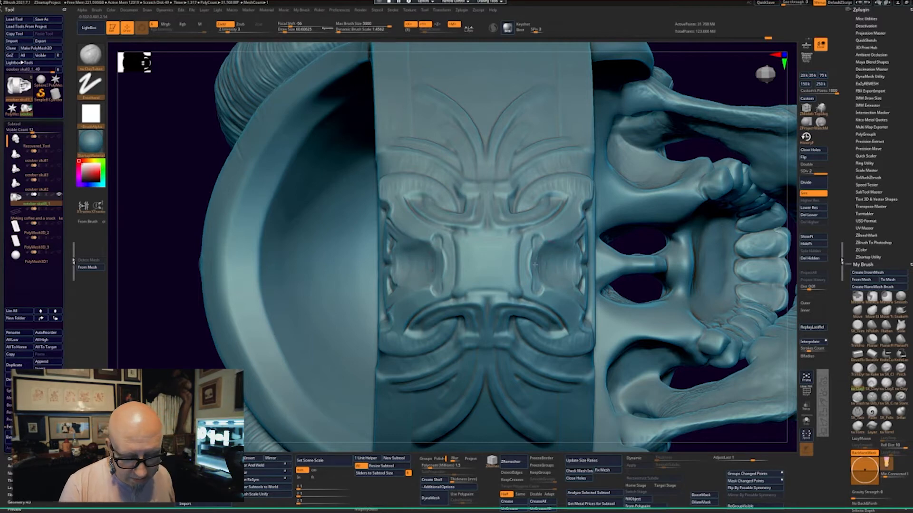
{"action": "left_click_drag", "start_coordinate": [534, 258], "coordinate": [531, 270]}
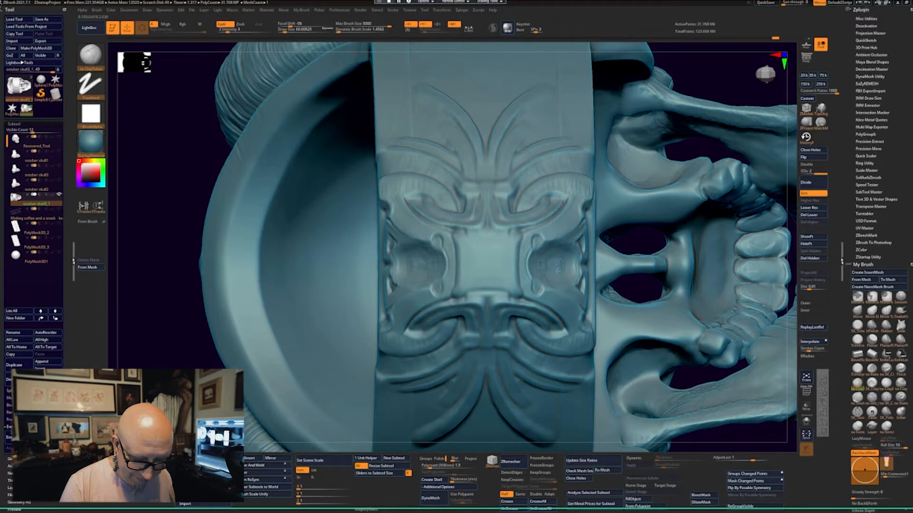
{"action": "left_click_drag", "start_coordinate": [557, 260], "coordinate": [535, 261]}
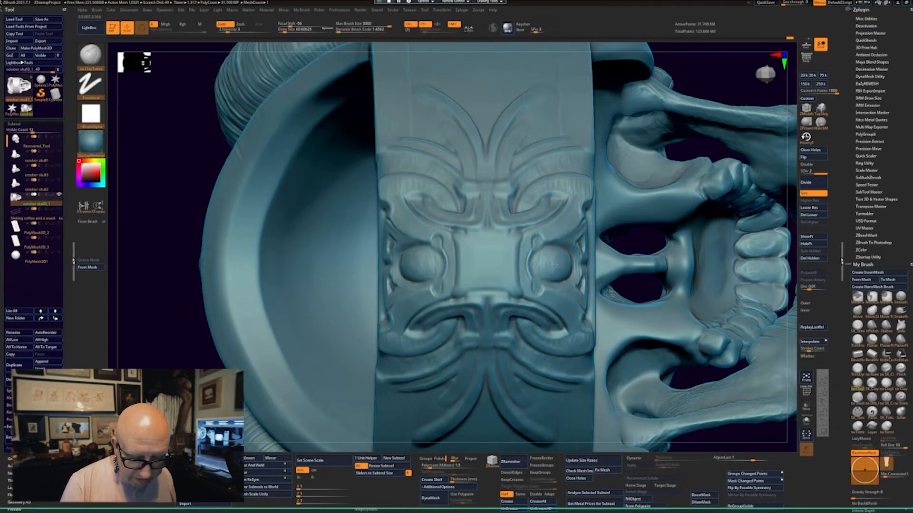
- Round off and even out the two bosses on the band with smaller ClayTubes strokes
{"action": "left_click_drag", "start_coordinate": [771, 423], "coordinate": [707, 344]}
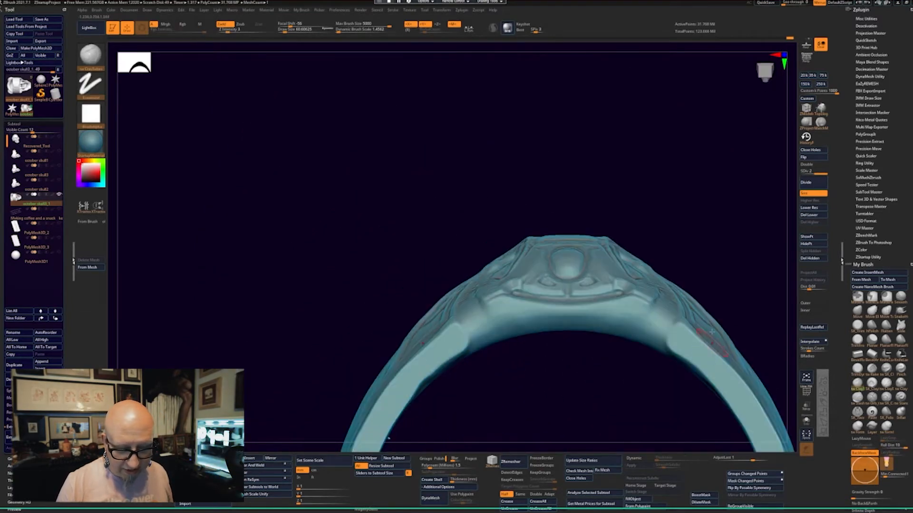
{"action": "left_click_drag", "start_coordinate": [724, 263], "coordinate": [726, 407]}
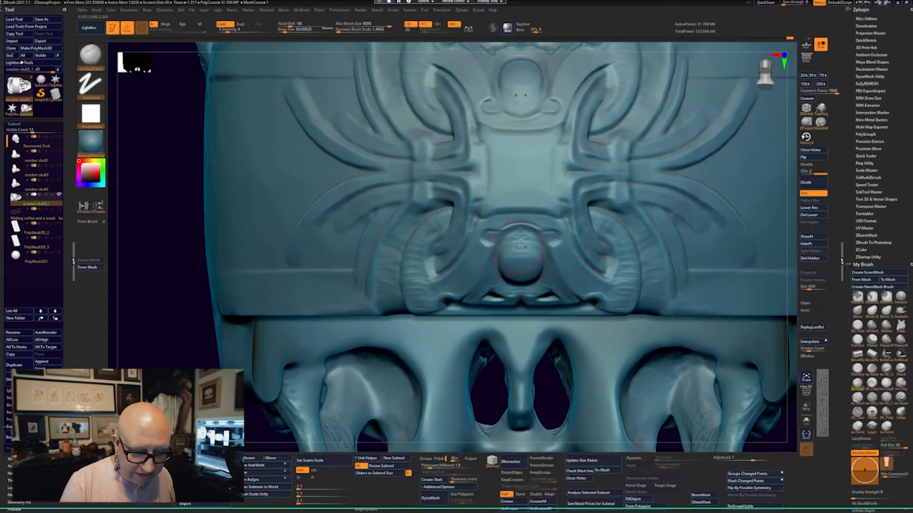
{"action": "right_click", "coordinate": [501, 287]}
{"action": "left_click_drag", "start_coordinate": [519, 249], "coordinate": [515, 249]}
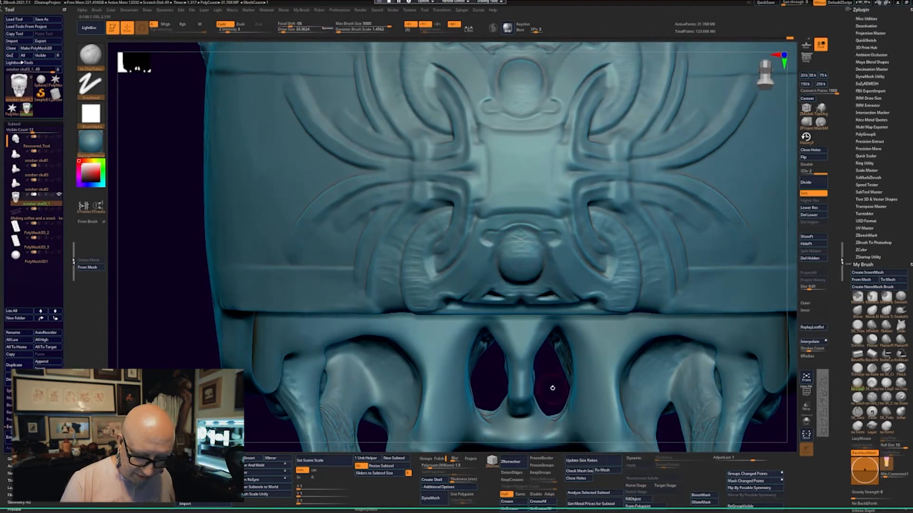
{"action": "left_click_drag", "start_coordinate": [552, 388], "coordinate": [546, 377]}
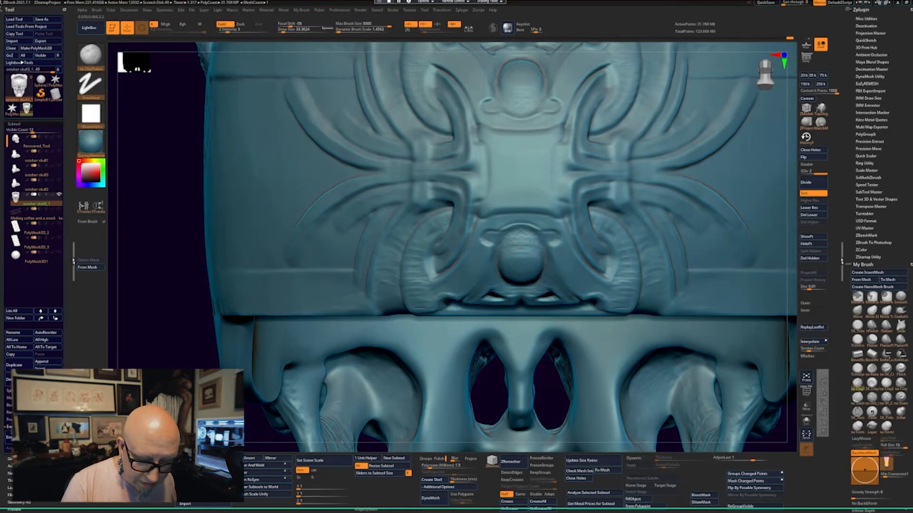
{"action": "mouse_move", "coordinate": [508, 248]}
{"action": "left_mouse_down"}
{"action": "mouse_move", "coordinate": [529, 251]}
{"action": "mouse_move", "coordinate": [539, 273]}
{"action": "mouse_move", "coordinate": [519, 248]}
{"action": "mouse_move", "coordinate": [534, 273]}
{"action": "left_mouse_up"}
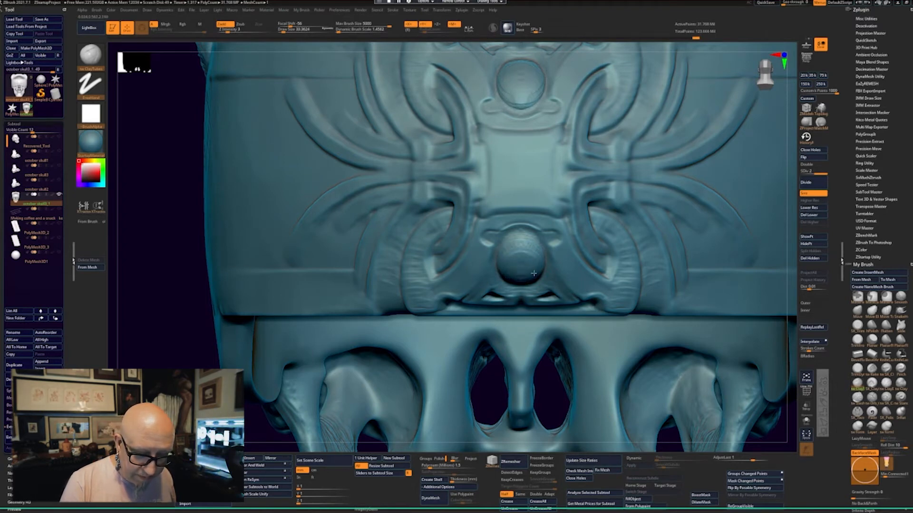
- Carve a curved-sided frame with an inner rectangular outline into the panel between the two round bosses
{"action": "key", "text": "ctrl"}
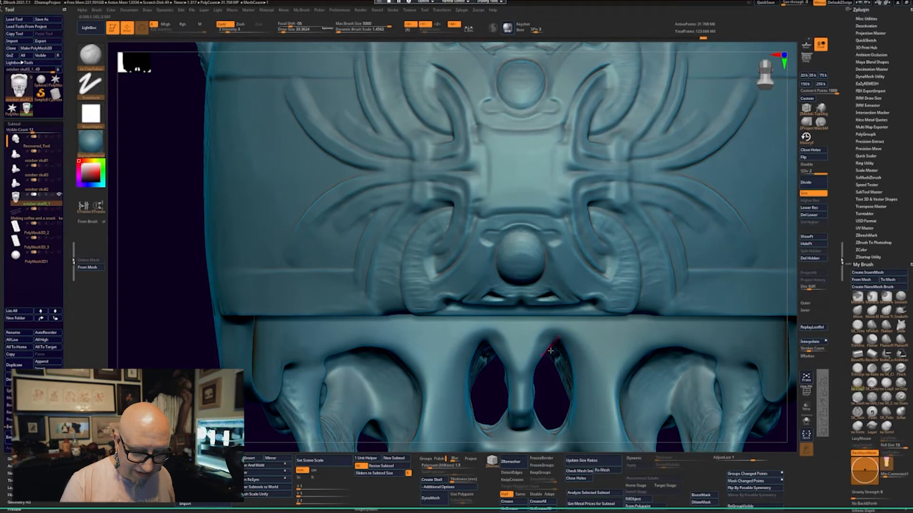
{"action": "key", "text": "ctrl"}
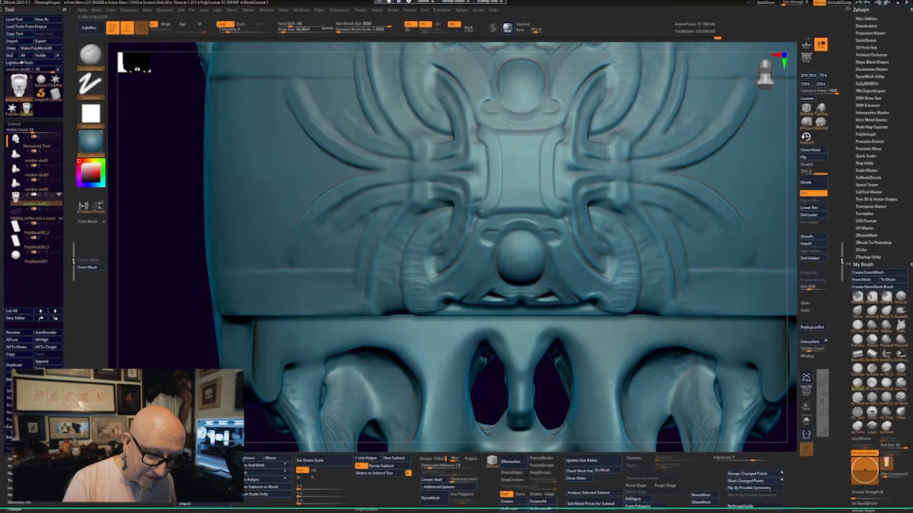
{"action": "left_click_drag", "start_coordinate": [491, 210], "coordinate": [537, 208]}
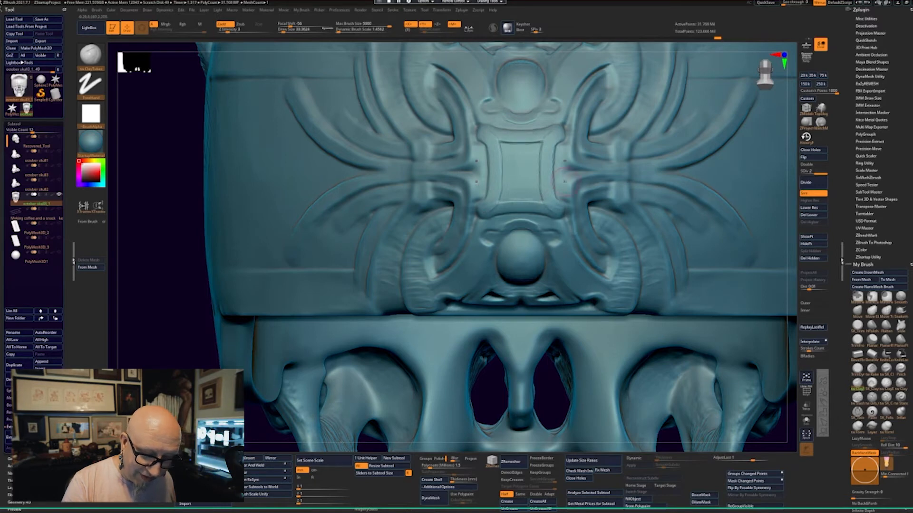
{"action": "mouse_move", "coordinate": [543, 146]}
{"action": "left_mouse_down"}
{"action": "mouse_move", "coordinate": [539, 170]}
{"action": "mouse_move", "coordinate": [522, 161]}
{"action": "left_mouse_up"}
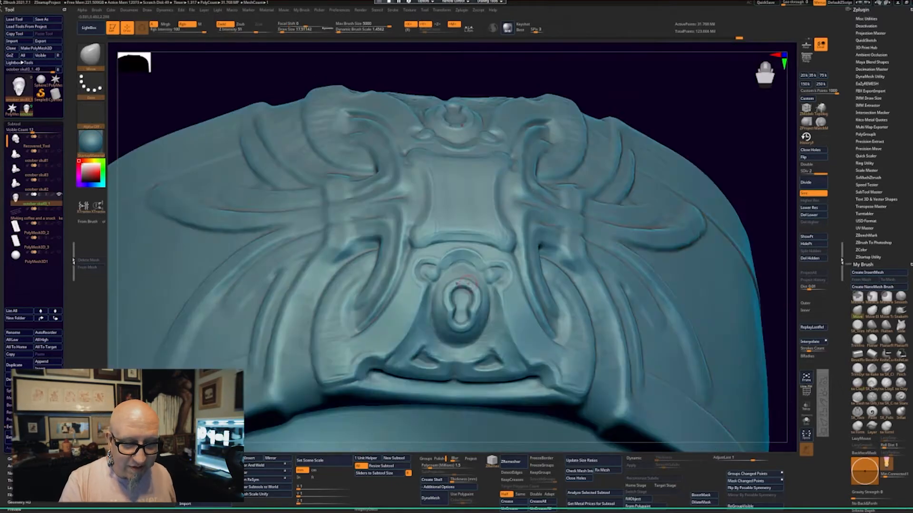
- Sculpt mirrored animal faces with muzzle, teeth and tongue into the band ornament, with flowing fur strands around them
{"action": "mouse_move", "coordinate": [471, 281]}
{"action": "right_mouse_down"}
{"action": "mouse_move", "coordinate": [456, 223]}
{"action": "mouse_move", "coordinate": [453, 267]}
{"action": "right_mouse_up"}
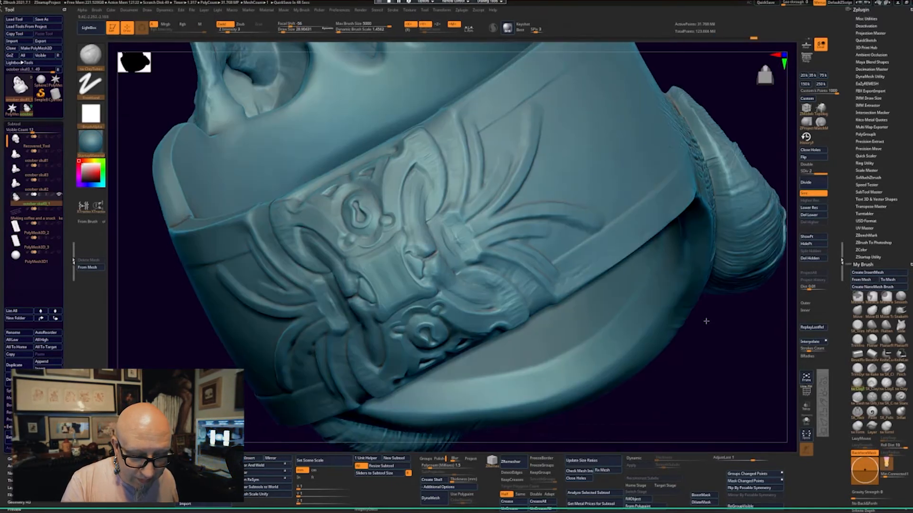
{"action": "mouse_move", "coordinate": [706, 320]}
{"action": "left_mouse_down"}
{"action": "mouse_move", "coordinate": [634, 192]}
{"action": "mouse_move", "coordinate": [697, 116]}
{"action": "mouse_move", "coordinate": [399, 195]}
{"action": "mouse_move", "coordinate": [408, 387]}
{"action": "mouse_move", "coordinate": [387, 259]}
{"action": "mouse_move", "coordinate": [431, 182]}
{"action": "mouse_move", "coordinate": [648, 387]}
{"action": "mouse_move", "coordinate": [471, 190]}
{"action": "left_mouse_up"}
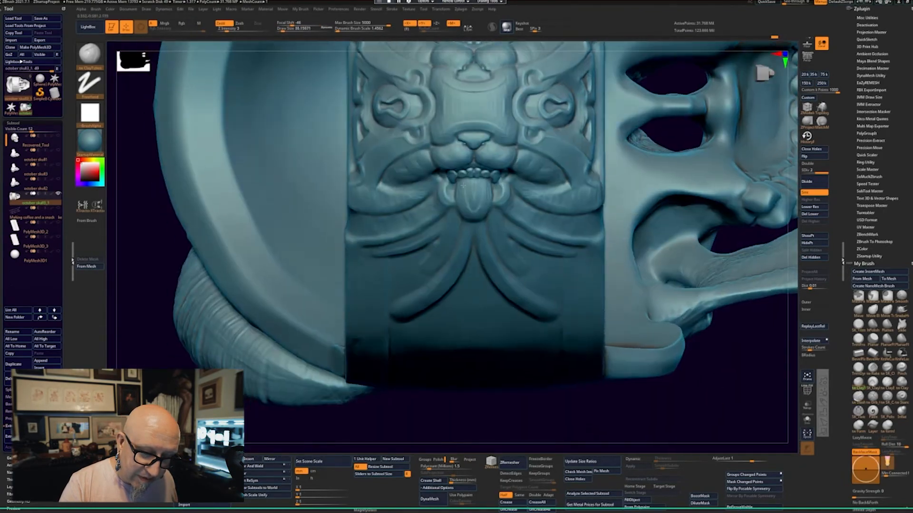
{"action": "mouse_move", "coordinate": [460, 231]}
{"action": "left_mouse_down"}
{"action": "mouse_move", "coordinate": [466, 201]}
{"action": "mouse_move", "coordinate": [526, 194]}
{"action": "mouse_move", "coordinate": [471, 242]}
{"action": "mouse_move", "coordinate": [412, 323]}
{"action": "left_mouse_up"}
{"action": "mouse_move", "coordinate": [654, 276]}
{"action": "left_mouse_down"}
{"action": "mouse_move", "coordinate": [663, 271]}
{"action": "mouse_move", "coordinate": [560, 217]}
{"action": "mouse_move", "coordinate": [641, 259]}
{"action": "mouse_move", "coordinate": [615, 265]}
{"action": "left_mouse_up"}
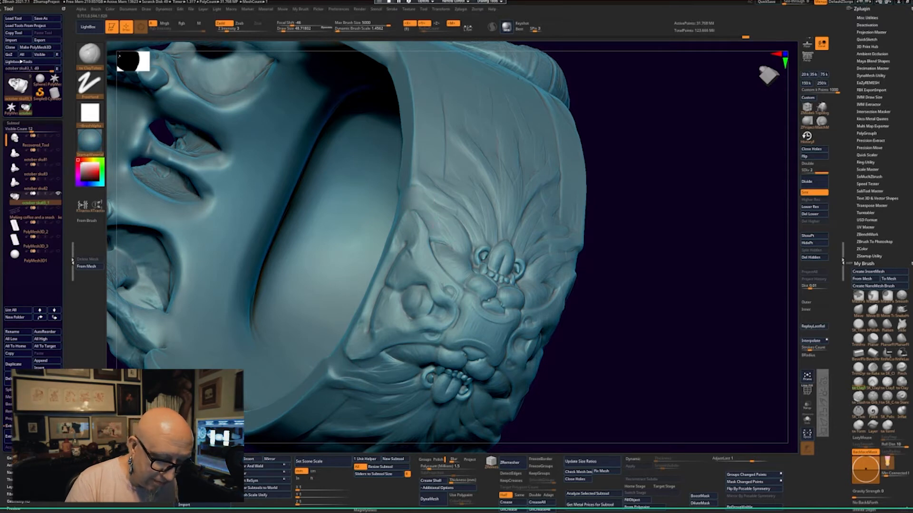
- Smooth the areas beside the animal faces and shape pointed ears at a draw size of about 54 and Z Intensity 6
{"action": "left_click_drag", "start_coordinate": [689, 169], "coordinate": [565, 252], "text": "shift"}
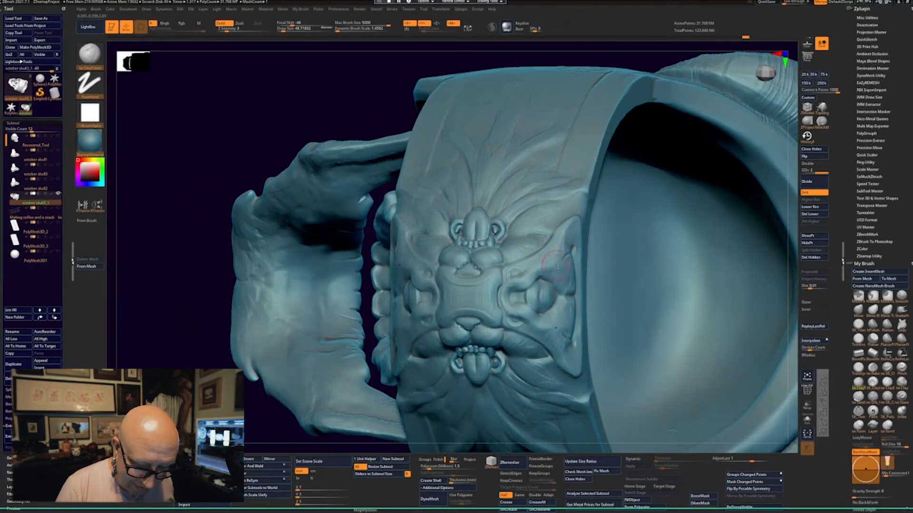
{"action": "key", "text": "shift"}
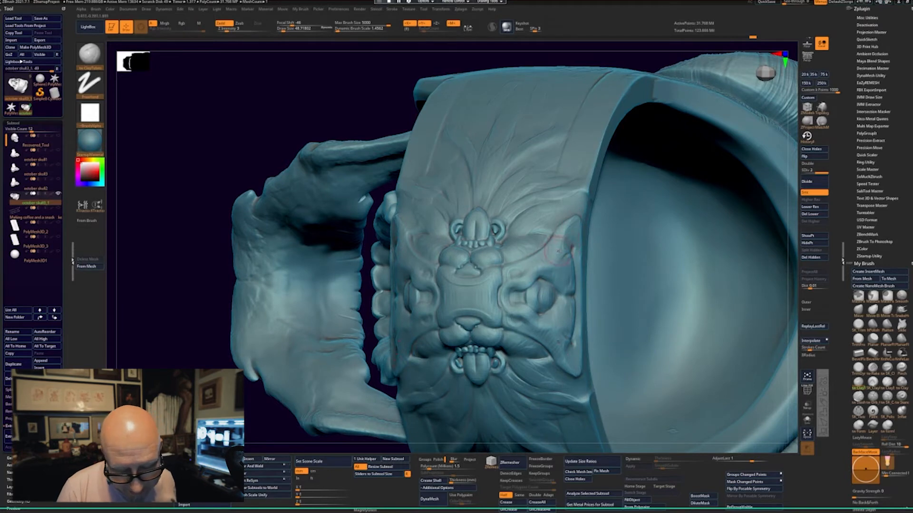
{"action": "key", "text": "space"}
{"action": "left_click_drag", "start_coordinate": [556, 246], "coordinate": [572, 246]}
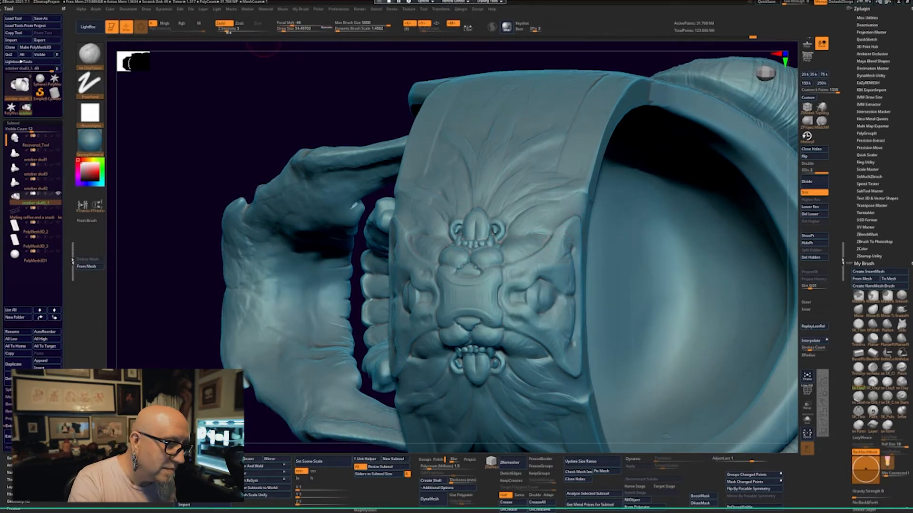
{"action": "left_click_drag", "start_coordinate": [228, 30], "coordinate": [227, 28]}
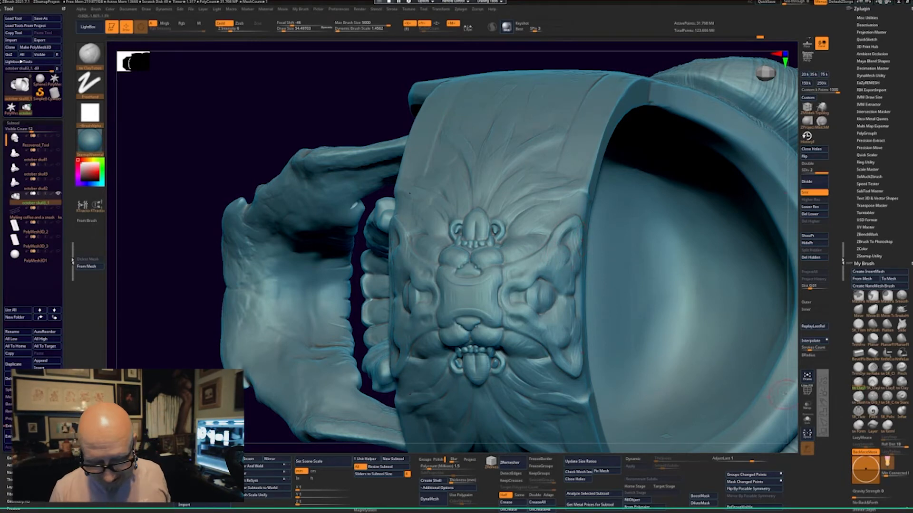
- Build up and smooth the furry cheeks between the muzzles and ears of the band's animal faces
{"action": "left_click_drag", "start_coordinate": [784, 395], "coordinate": [723, 339], "text": "shift"}
{"action": "left_click_drag", "start_coordinate": [712, 191], "coordinate": [702, 149], "text": "alt"}
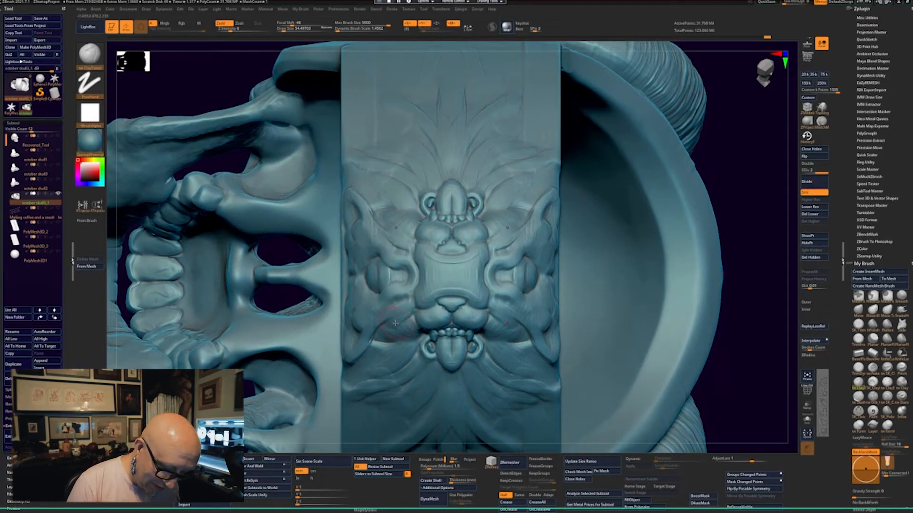
{"action": "left_click_drag", "start_coordinate": [406, 319], "coordinate": [404, 311]}
{"action": "key", "text": "shift"}
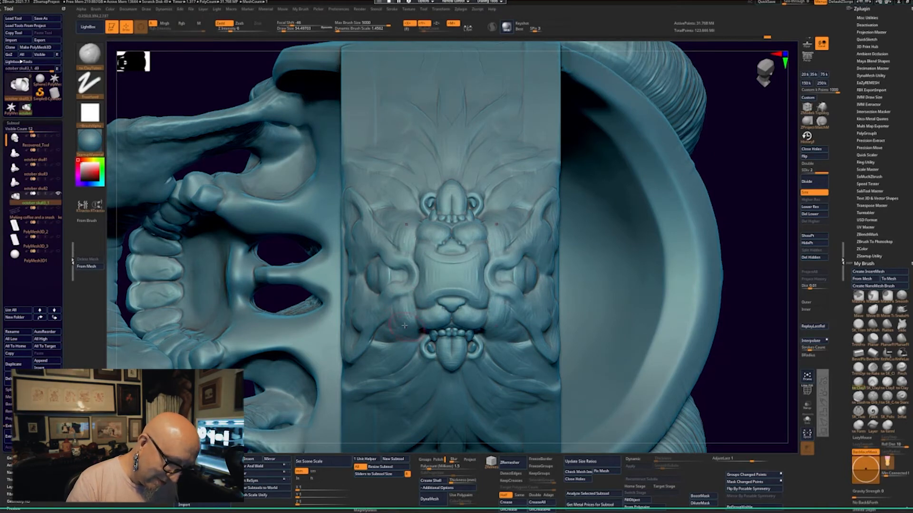
{"action": "mouse_move", "coordinate": [404, 325]}
{"action": "left_mouse_down"}
{"action": "mouse_move", "coordinate": [389, 316]}
{"action": "mouse_move", "coordinate": [383, 334]}
{"action": "left_mouse_up"}
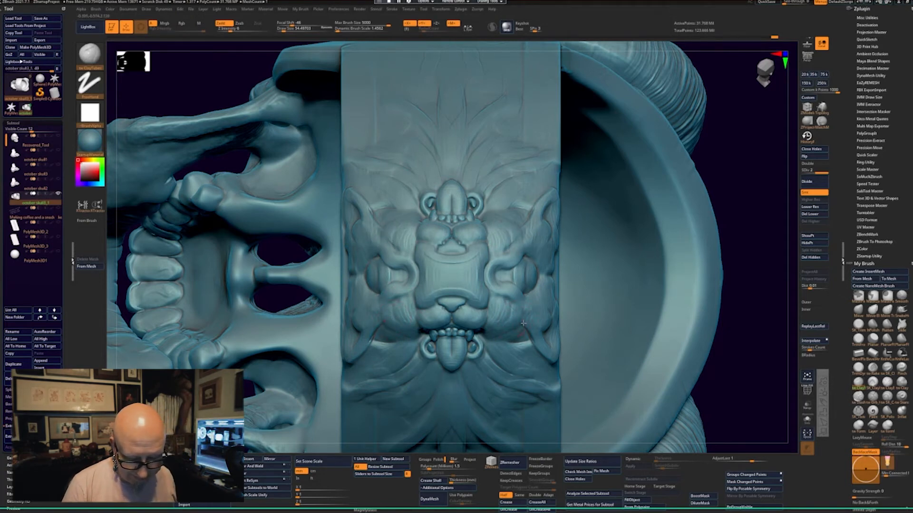
- Sculpt the eye rims and finer fur around the animals' eyes, reducing the draw size to about 25
{"action": "left_click_drag", "start_coordinate": [735, 301], "coordinate": [740, 292], "text": "alt"}
{"action": "mouse_move", "coordinate": [364, 264]}
{"action": "left_mouse_down"}
{"action": "mouse_move", "coordinate": [344, 284]}
{"action": "mouse_move", "coordinate": [353, 280]}
{"action": "left_mouse_up"}
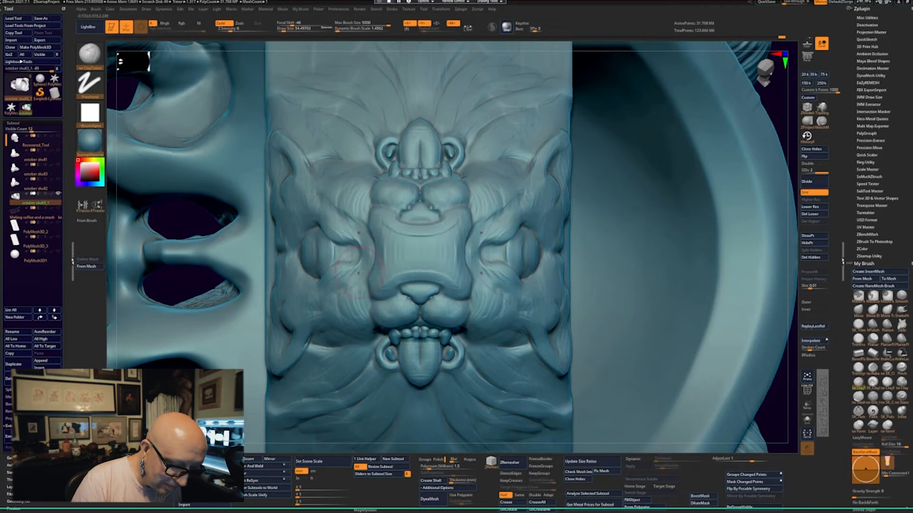
{"action": "right_click_drag", "start_coordinate": [602, 301], "coordinate": [612, 295]}
{"action": "key", "text": "space"}
{"action": "left_click", "coordinate": [600, 301]}
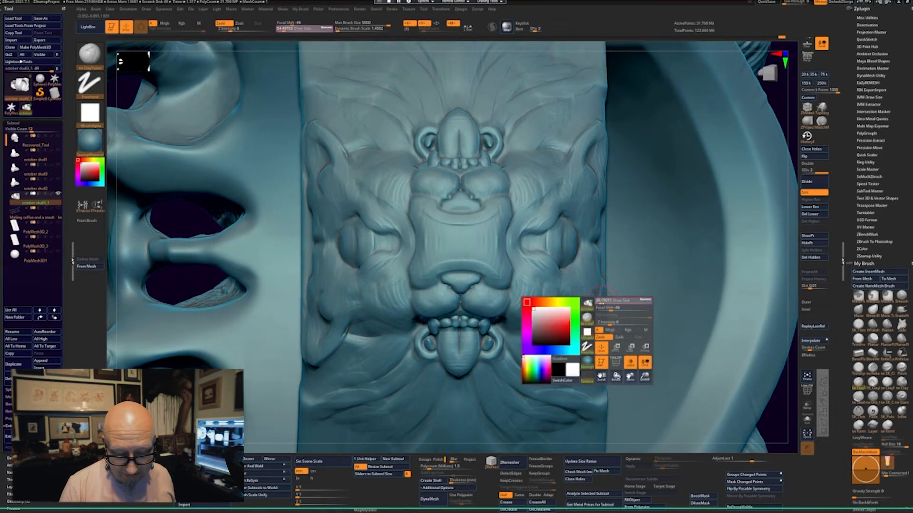
{"action": "left_click_drag", "start_coordinate": [601, 300], "coordinate": [607, 296]}
{"action": "left_click_drag", "start_coordinate": [792, 250], "coordinate": [790, 246]}
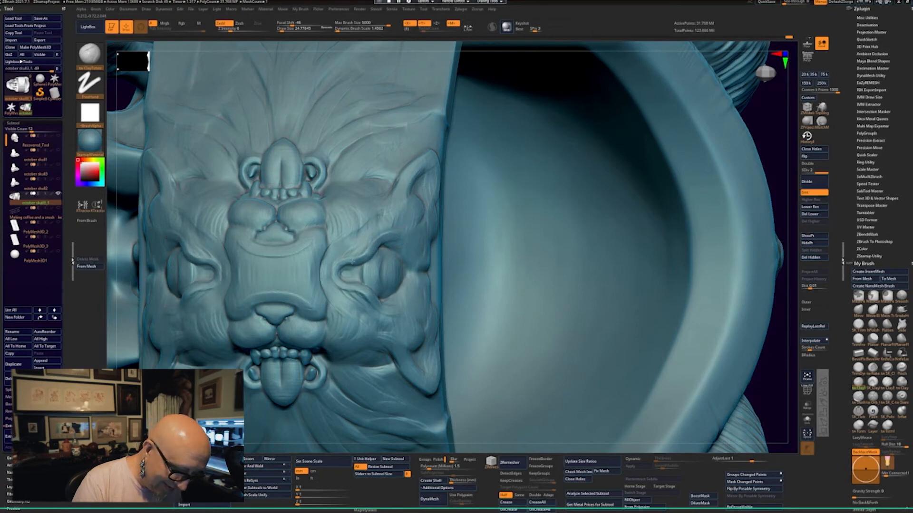
- Refine the eyes and surrounding creases of the animal faces, alternating between the Move and ClayTubes brushes
{"action": "right_click_drag", "start_coordinate": [523, 398], "coordinate": [589, 380]}
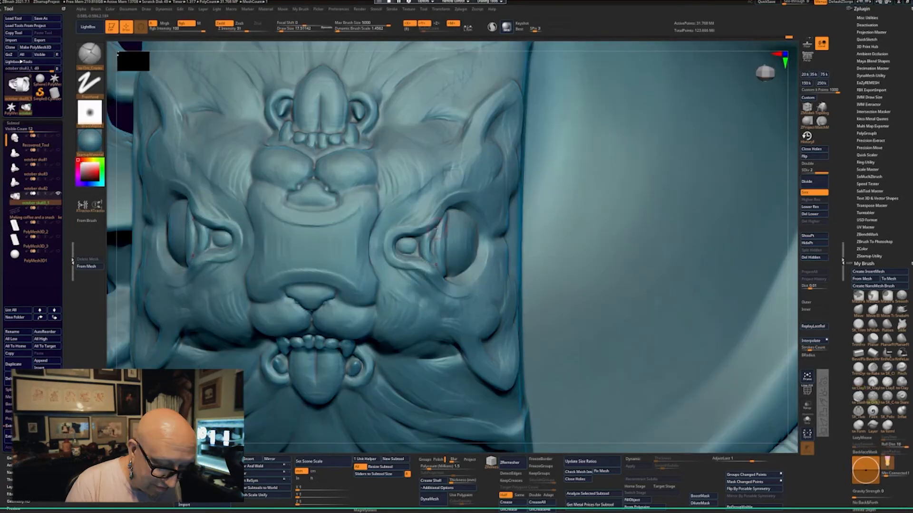
{"action": "left_click", "coordinate": [872, 382]}
{"action": "left_click", "coordinate": [858, 310]}
{"action": "left_click", "coordinate": [858, 382]}
{"action": "mouse_move", "coordinate": [637, 285]}
{"action": "right_mouse_down"}
{"action": "mouse_move", "coordinate": [589, 304]}
{"action": "mouse_move", "coordinate": [589, 237]}
{"action": "mouse_move", "coordinate": [589, 257]}
{"action": "right_mouse_up"}
{"action": "left_click", "coordinate": [858, 310]}
{"action": "left_click", "coordinate": [858, 382]}
- Transfer the captured wrinkle texture along the plain side of the band with XTractor and soften it with the Smooth brush
{"action": "left_click", "coordinate": [83, 205]}
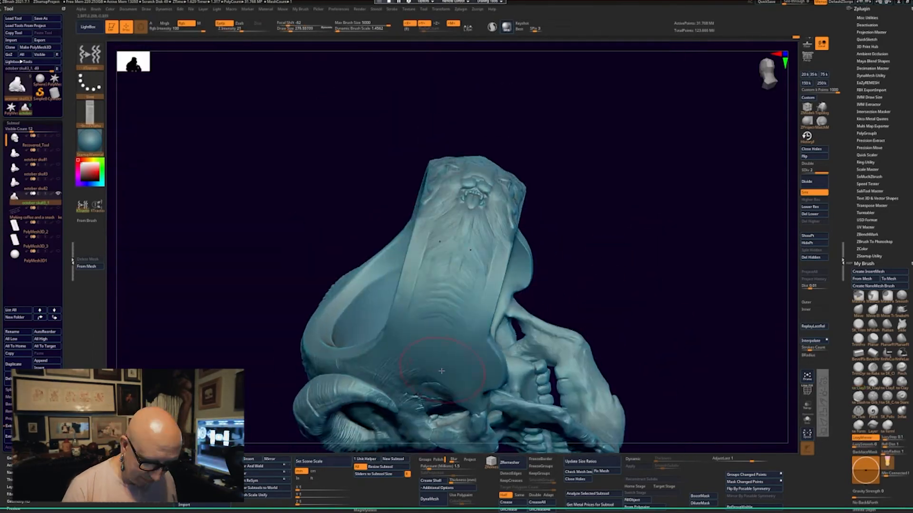
{"action": "left_click_drag", "start_coordinate": [513, 190], "coordinate": [469, 166]}
{"action": "mouse_move", "coordinate": [637, 304]}
{"action": "right_mouse_down"}
{"action": "mouse_move", "coordinate": [611, 133]}
{"action": "mouse_move", "coordinate": [589, 191]}
{"action": "right_mouse_up"}
{"action": "right_click_drag", "start_coordinate": [637, 285], "coordinate": [579, 204], "text": "shift"}
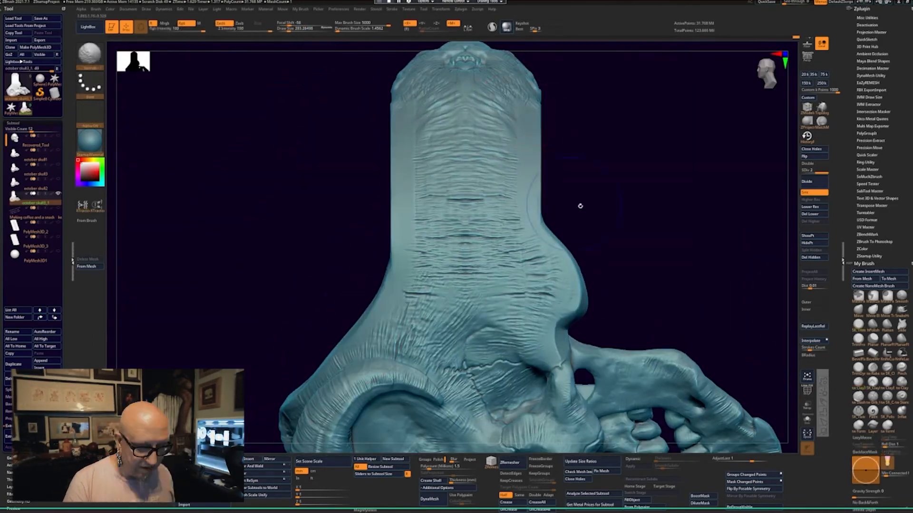
{"action": "left_click_drag", "start_coordinate": [475, 206], "coordinate": [459, 205], "text": "shift"}
{"action": "mouse_move", "coordinate": [637, 238]}
{"action": "right_mouse_down"}
{"action": "mouse_move", "coordinate": [534, 299]}
{"action": "mouse_move", "coordinate": [589, 190]}
{"action": "right_mouse_up"}
{"action": "mouse_move", "coordinate": [637, 285]}
{"action": "right_mouse_down"}
{"action": "mouse_move", "coordinate": [590, 238]}
{"action": "mouse_move", "coordinate": [590, 305]}
{"action": "right_mouse_up"}
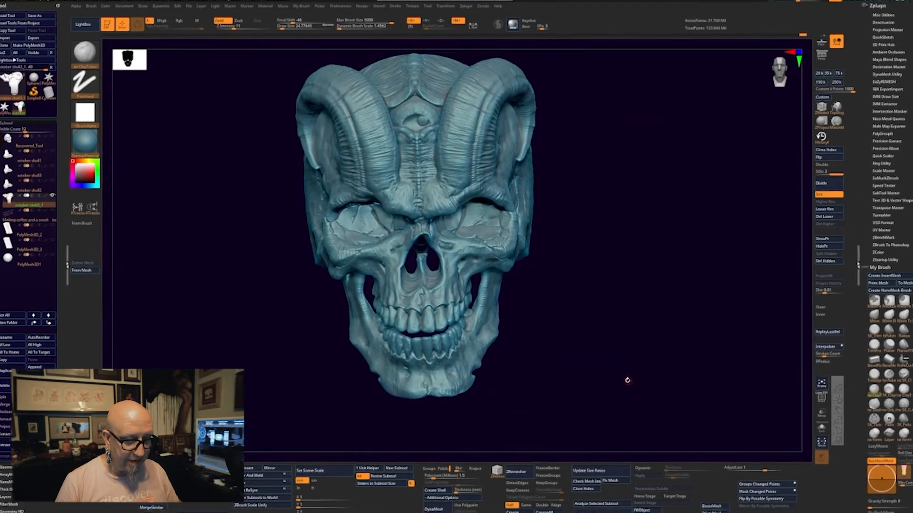
{"action": "left_click_drag", "start_coordinate": [615, 371], "coordinate": [618, 373]}
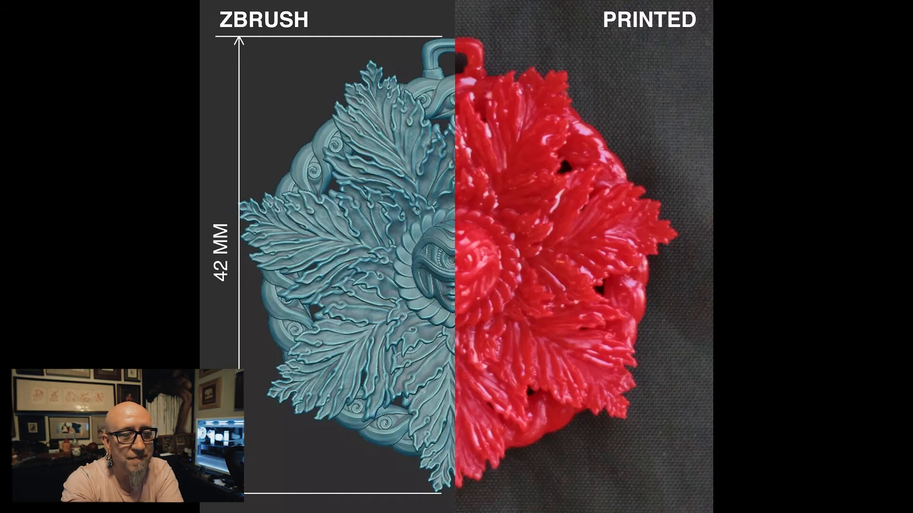
{"action": "key", "text": "Right"}
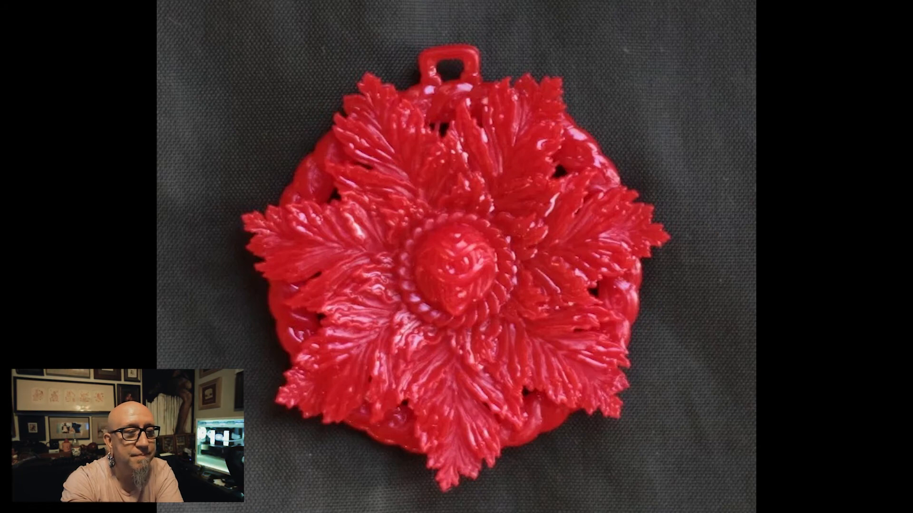
{"action": "key", "text": "Right"}
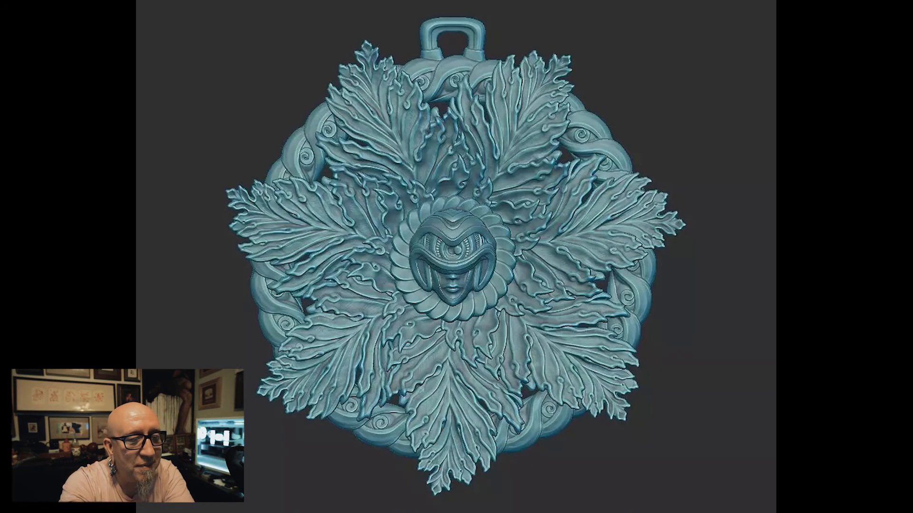